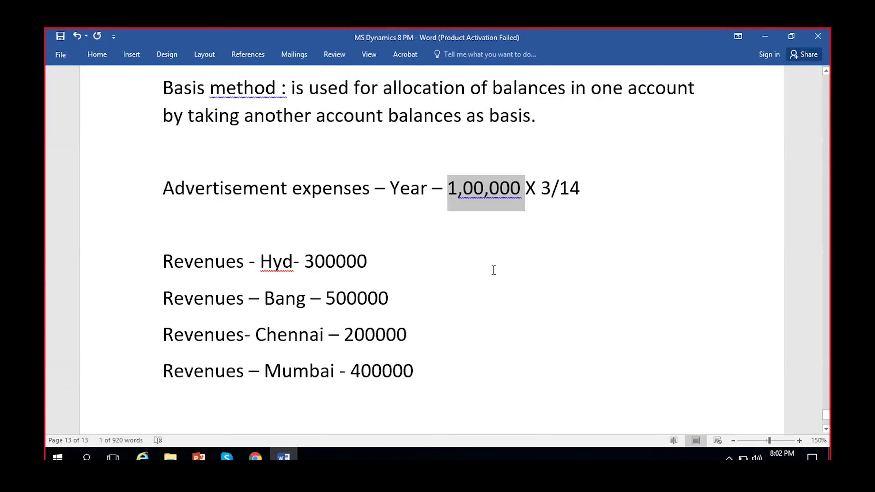
- Examine the basis method example relating the yearly advertisement expenses to the revenues of Hyd, Bang, Chennai and Mumbai
{"action": "left_click", "coordinate": [511, 188]}
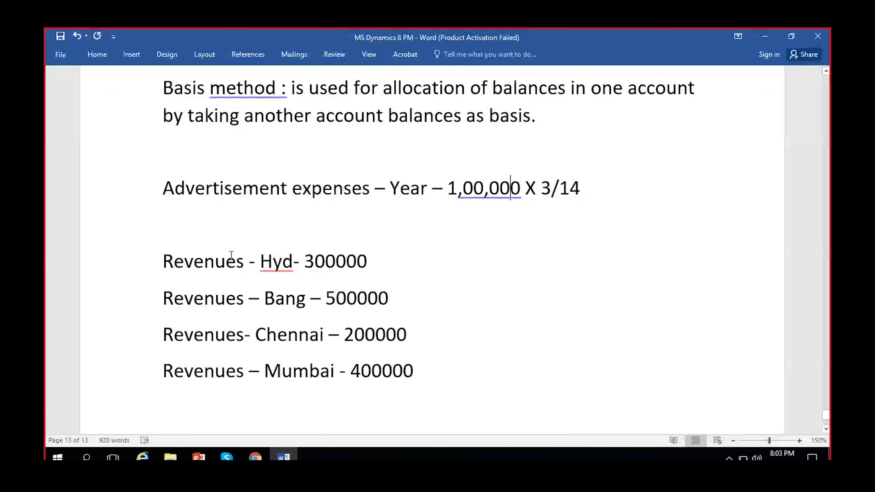
{"action": "left_click", "coordinate": [282, 261]}
{"action": "left_click_drag", "start_coordinate": [408, 368], "coordinate": [163, 257]}
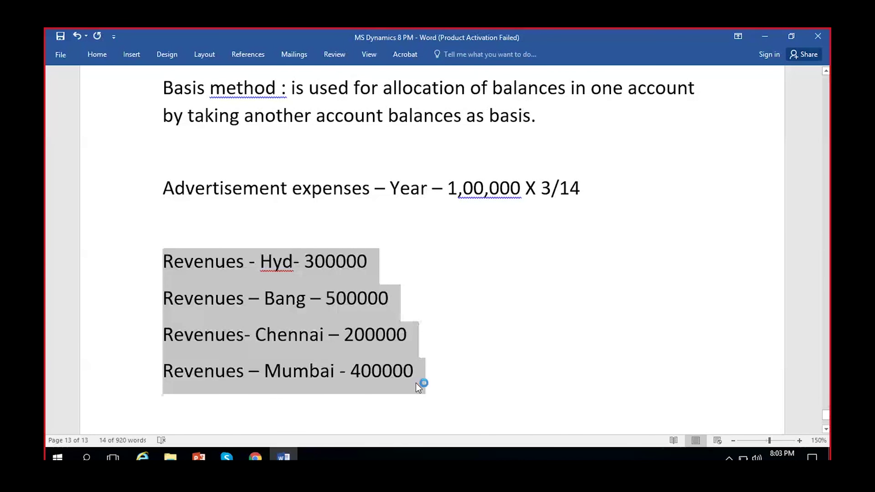
{"action": "left_click", "coordinate": [419, 377]}
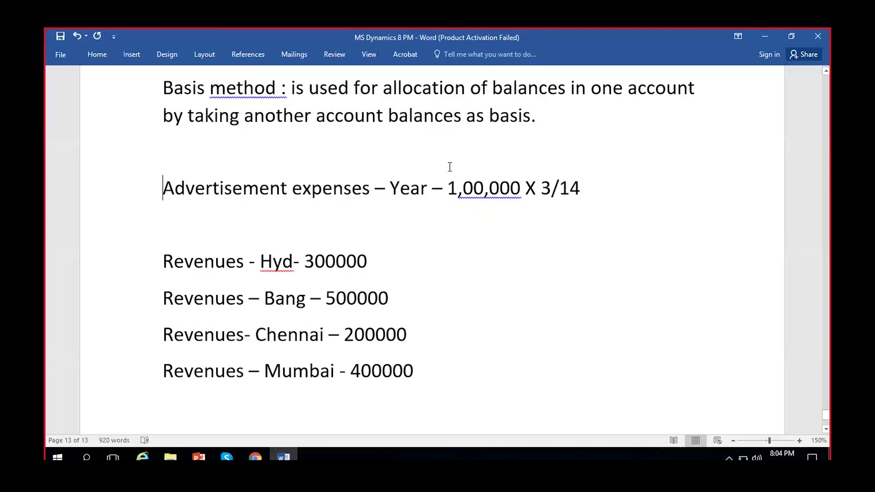
{"action": "key", "text": "ctrl+shift+Right"}
{"action": "key", "text": "ctrl+shift+Right"}
{"action": "key", "text": "ctrl+shift+Right"}
{"action": "key", "text": "ctrl+shift+Right"}
{"action": "key", "text": "ctrl+shift+Right"}
{"action": "key", "text": "ctrl+shift+Right"}
{"action": "key", "text": "shift+Left"}
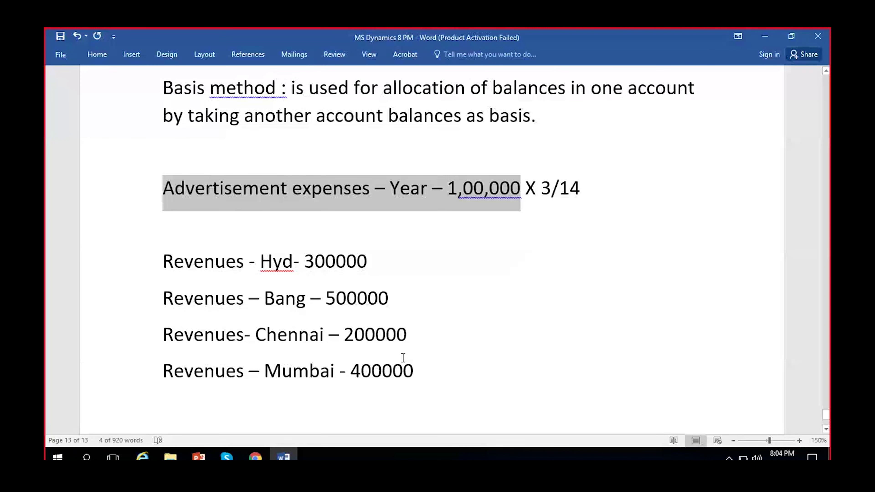
{"action": "left_click", "coordinate": [493, 192]}
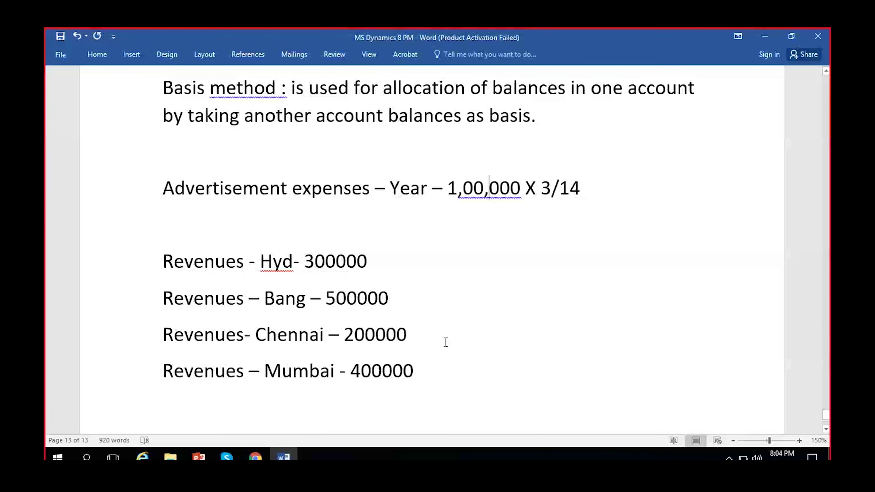
{"action": "scroll", "coordinate": [446, 341], "scroll_direction": "up", "scroll_amount": 1}
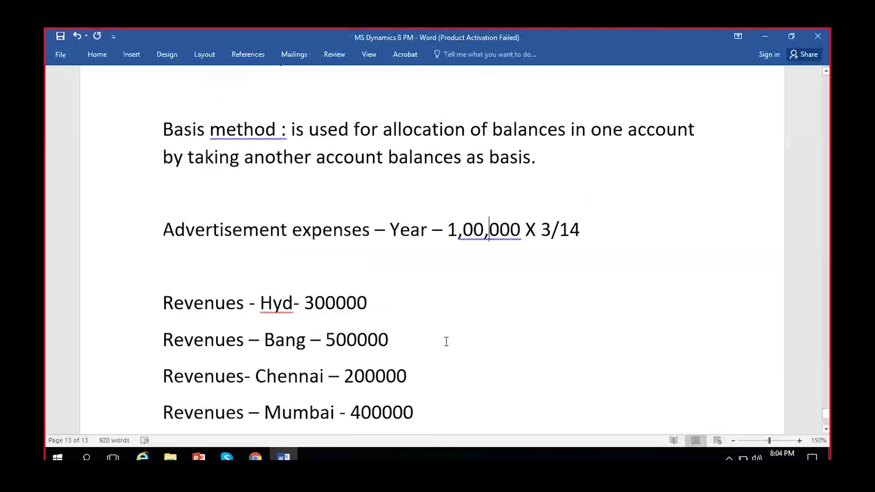
{"action": "scroll", "coordinate": [447, 338], "scroll_direction": "down", "scroll_amount": 1}
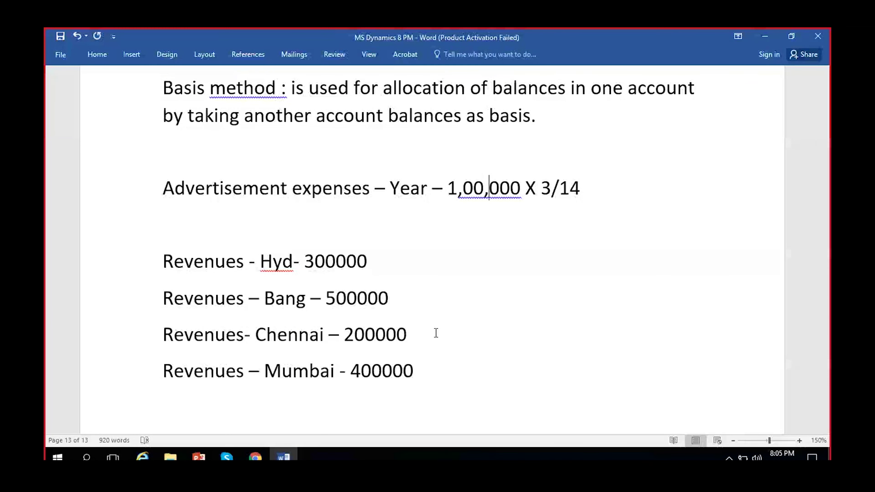
{"action": "key", "text": "ctrl+Left"}
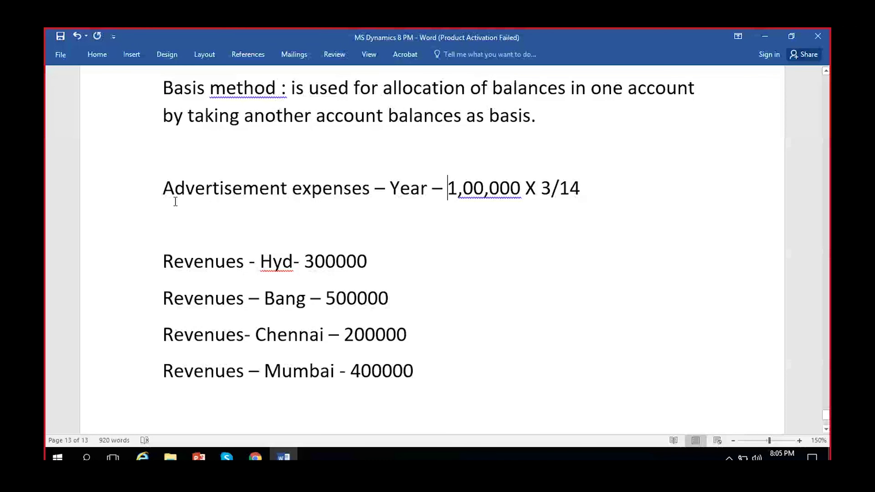
{"action": "key", "text": "ctrl+shift+Right"}
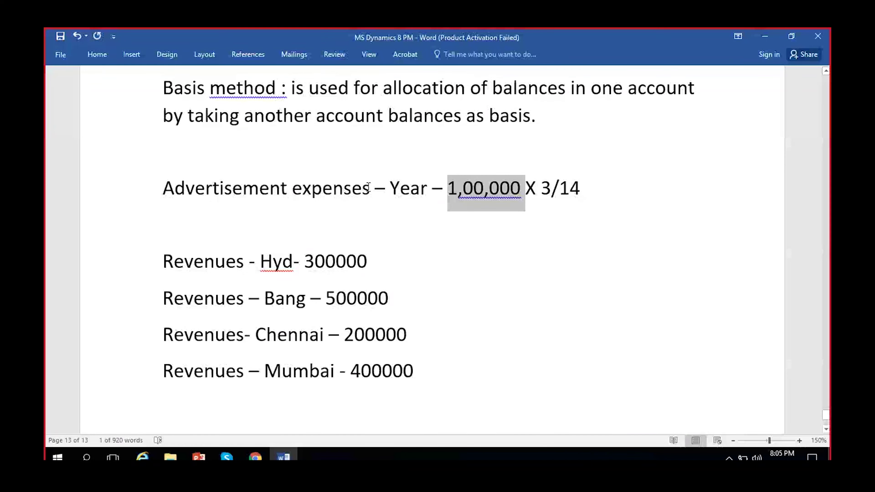
{"action": "left_click_drag", "start_coordinate": [169, 188], "coordinate": [517, 186]}
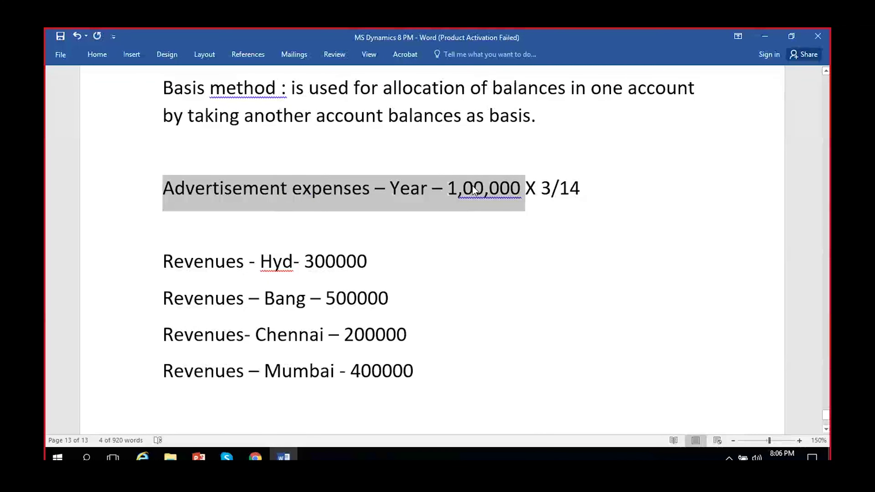
{"action": "left_click", "coordinate": [483, 199]}
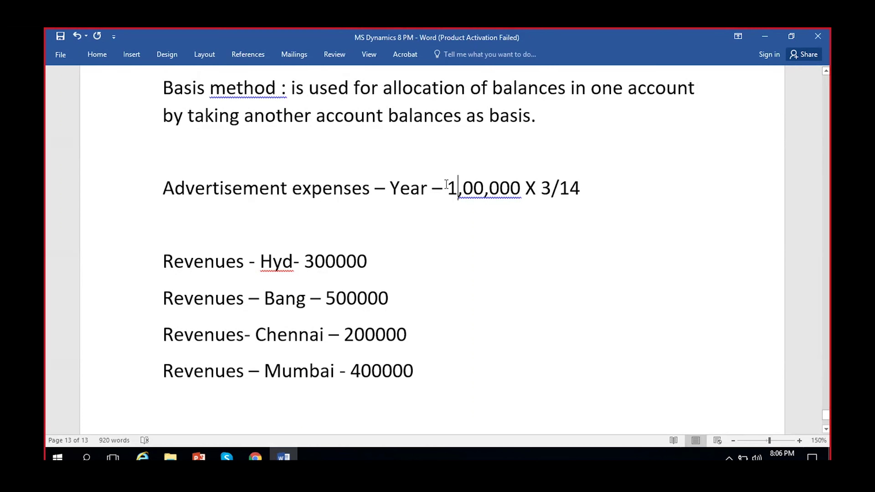
{"action": "double_click", "coordinate": [515, 187]}
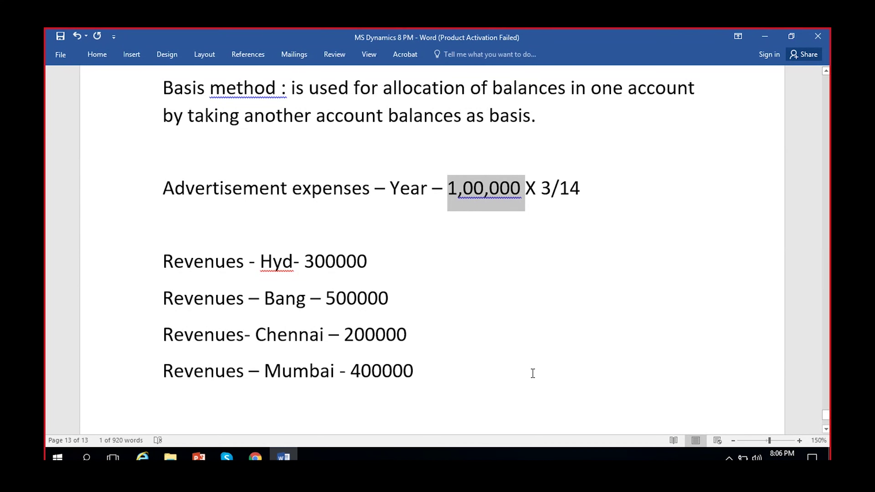
{"action": "left_click", "coordinate": [486, 187]}
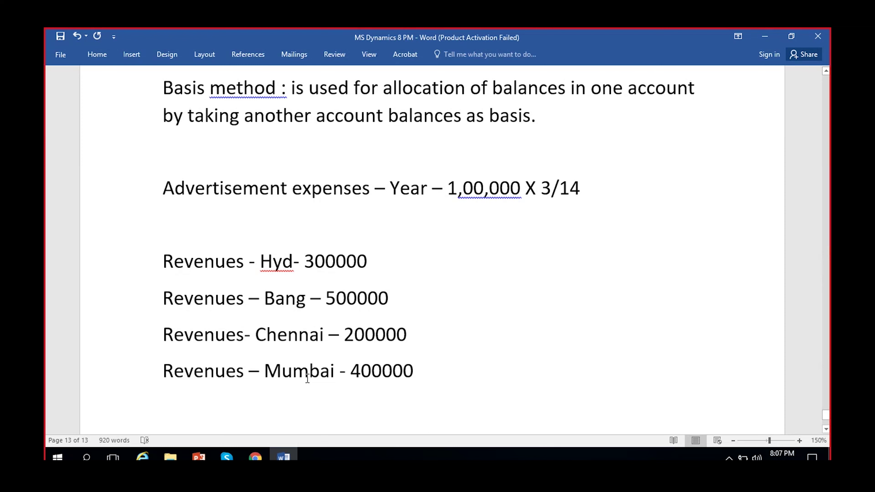
{"action": "scroll", "coordinate": [309, 275], "scroll_direction": "up", "scroll_amount": 1}
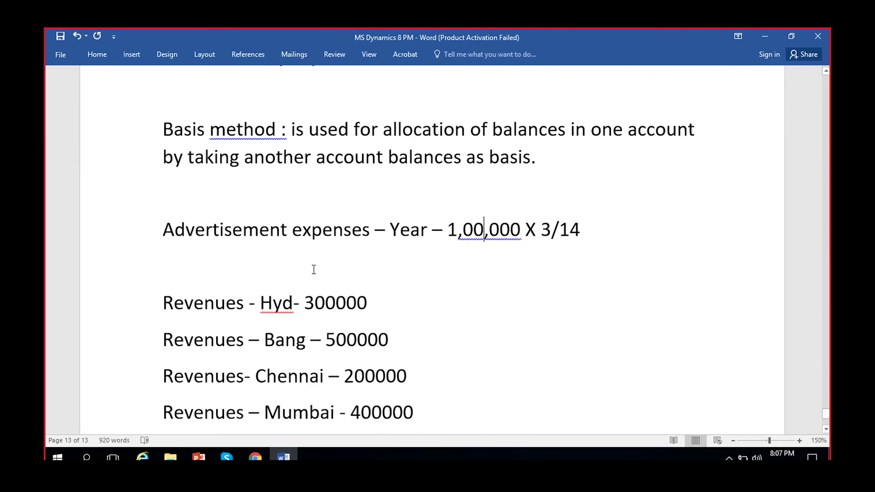
{"action": "scroll", "coordinate": [314, 269], "scroll_direction": "down", "scroll_amount": 1}
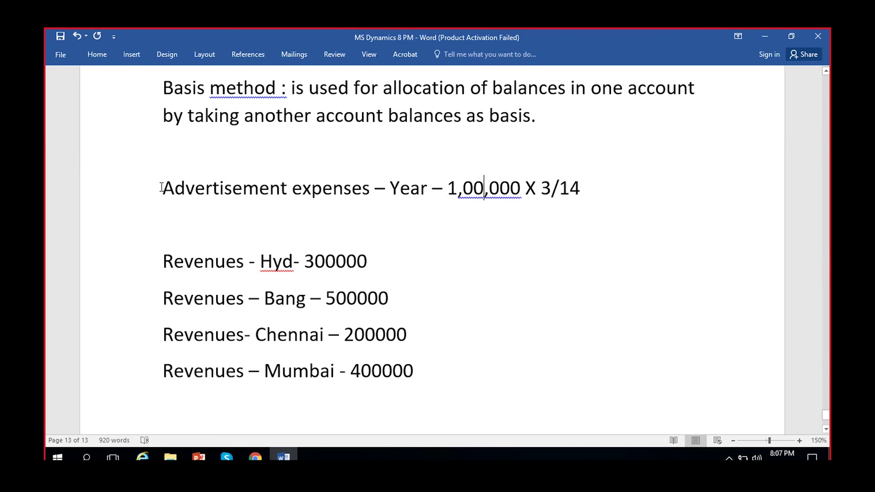
{"action": "left_click_drag", "start_coordinate": [162, 187], "coordinate": [548, 217]}
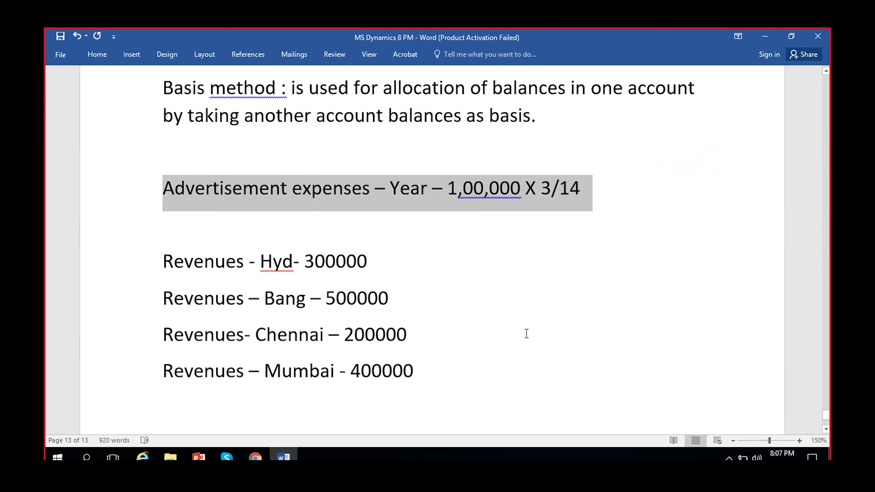
{"action": "left_click_drag", "start_coordinate": [434, 361], "coordinate": [361, 371]}
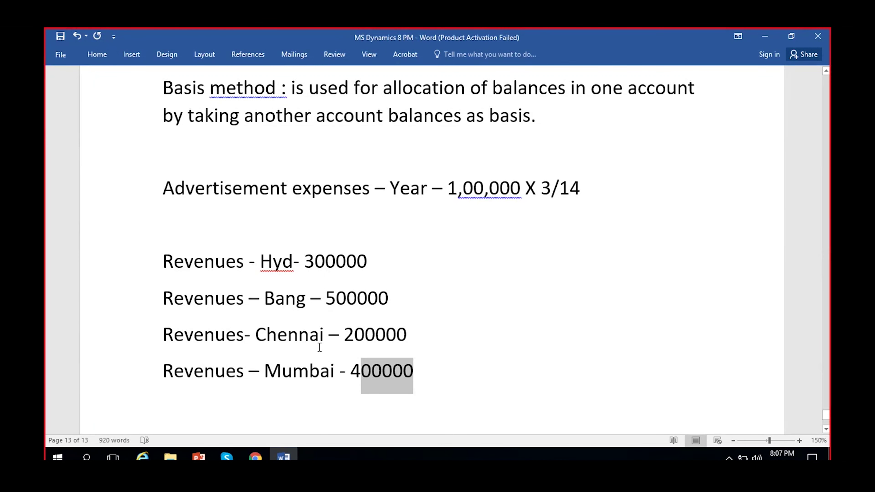
{"action": "key", "text": "shift+Up"}
{"action": "key", "text": "shift+Up"}
{"action": "key", "text": "shift+Up"}
{"action": "key", "text": "shift+Home"}
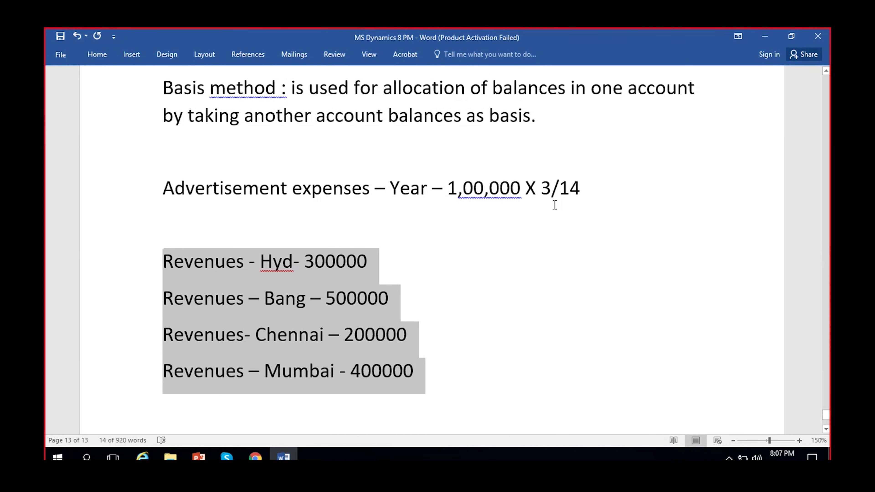
{"action": "left_click", "coordinate": [594, 186]}
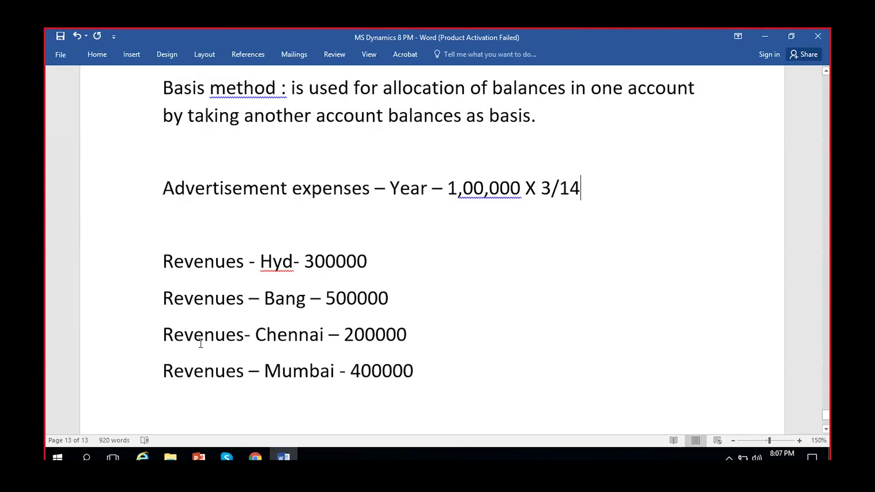
{"action": "left_click_drag", "start_coordinate": [164, 189], "coordinate": [512, 205]}
{"action": "left_click", "coordinate": [510, 203]}
{"action": "left_click_drag", "start_coordinate": [172, 261], "coordinate": [344, 402]}
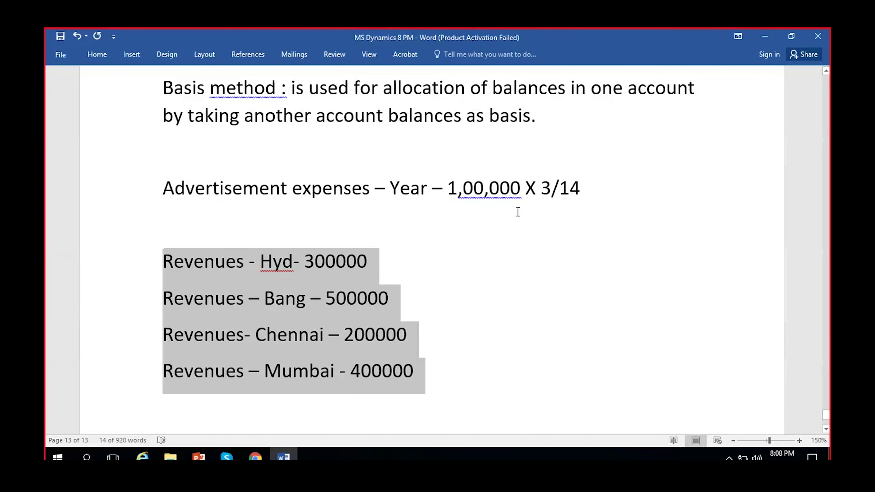
{"action": "left_click", "coordinate": [570, 293]}
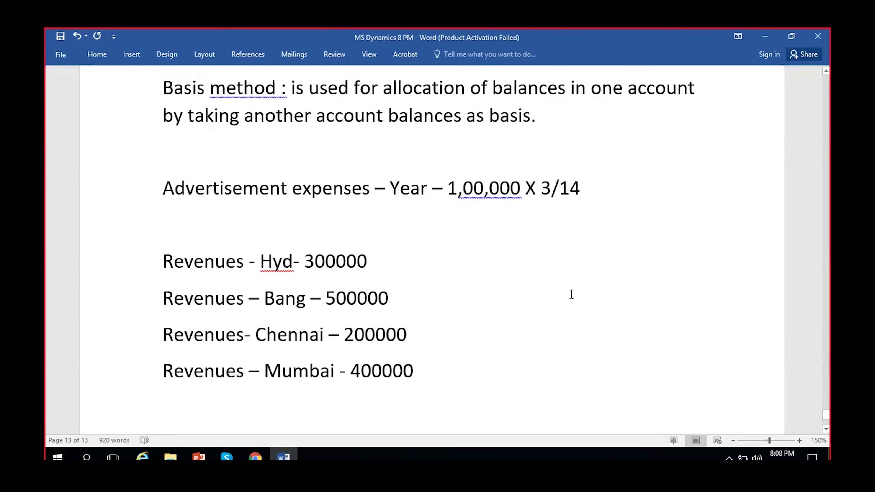
- Switch to Dynamics 365 Finance and Operations and open General journals from the General ledger module
{"action": "key", "text": "alt+Tab"}
{"action": "scroll", "coordinate": [80, 283], "scroll_direction": "down", "scroll_amount": 4}
{"action": "left_click", "coordinate": [102, 340]}
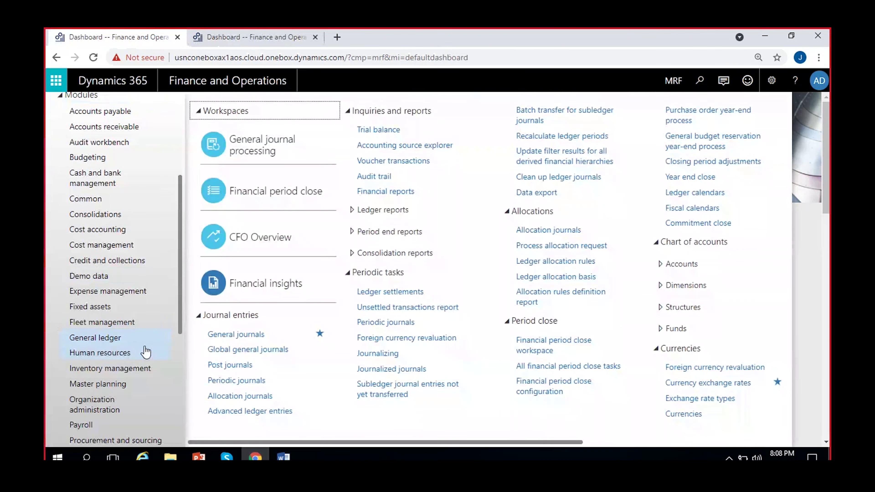
{"action": "left_click", "coordinate": [227, 333]}
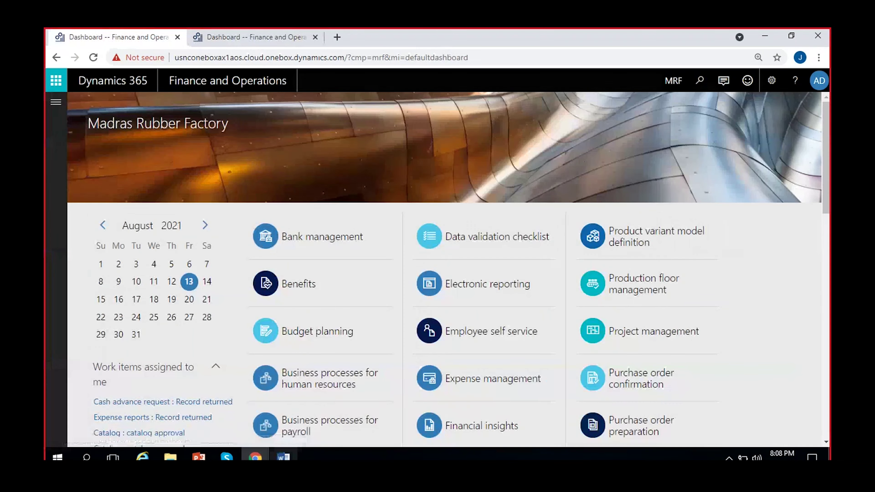
- Switch to the Word notes, remove "X 3/14" from the advertisement expenses line, and leave a blank line before the revenues
{"action": "left_click", "coordinate": [283, 457]}
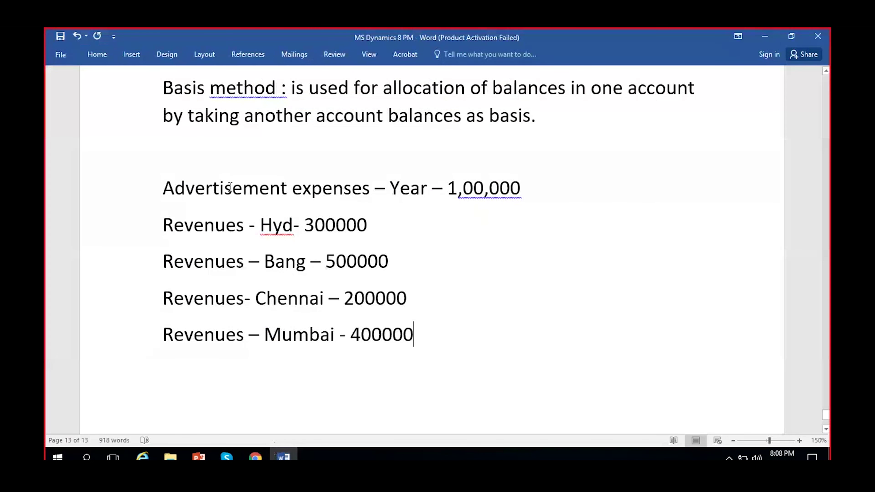
{"action": "left_click", "coordinate": [576, 181]}
{"action": "key", "text": "Return"}
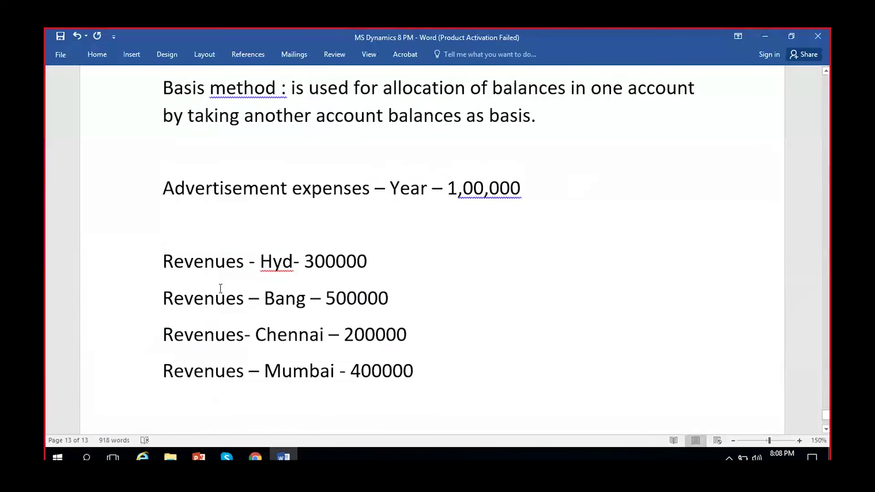
- Switch back to Dynamics 365 and open the General ledger's Main accounts page for the chart of accounts
{"action": "left_click", "coordinate": [255, 457]}
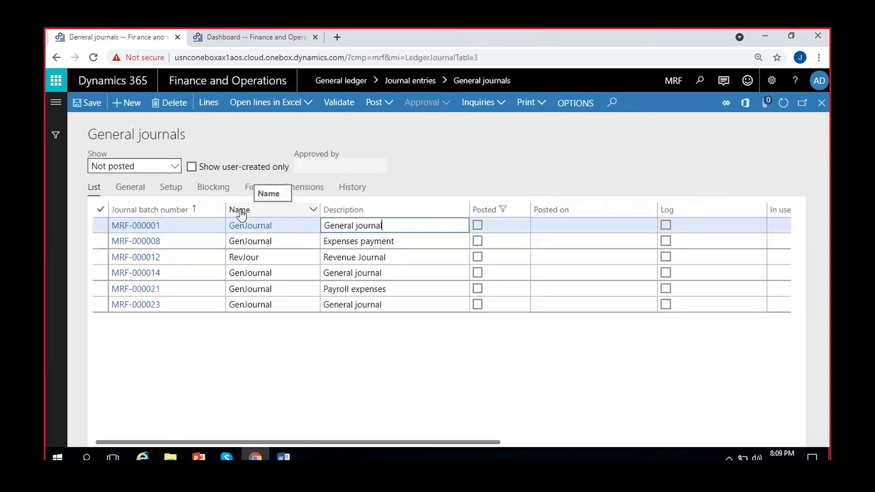
{"action": "left_click", "coordinate": [418, 371]}
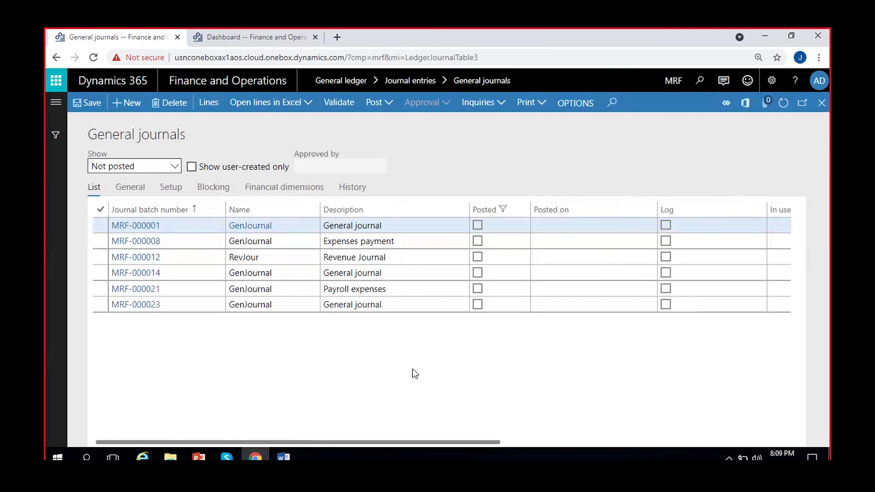
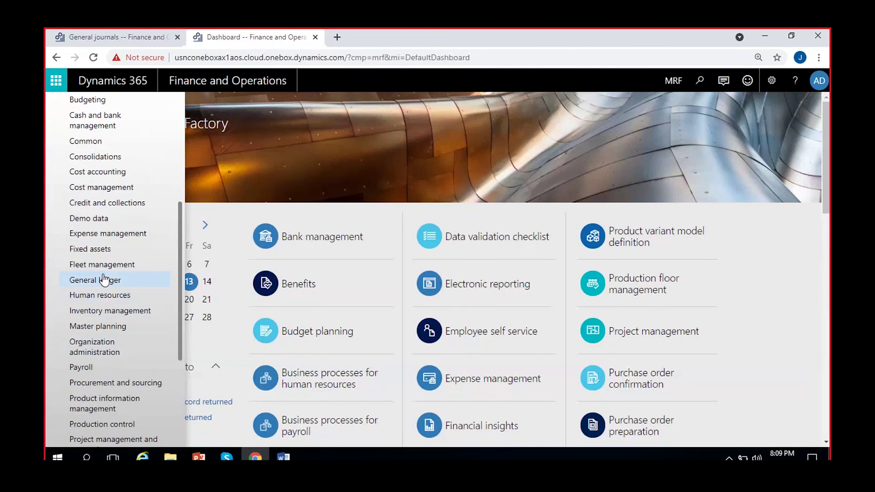
{"action": "left_click", "coordinate": [104, 280]}
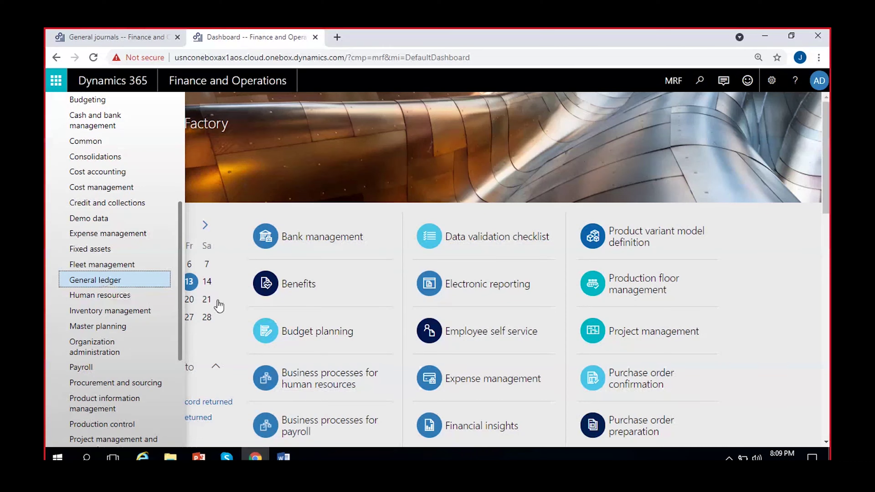
{"action": "scroll", "coordinate": [345, 311], "scroll_direction": "down", "scroll_amount": 5}
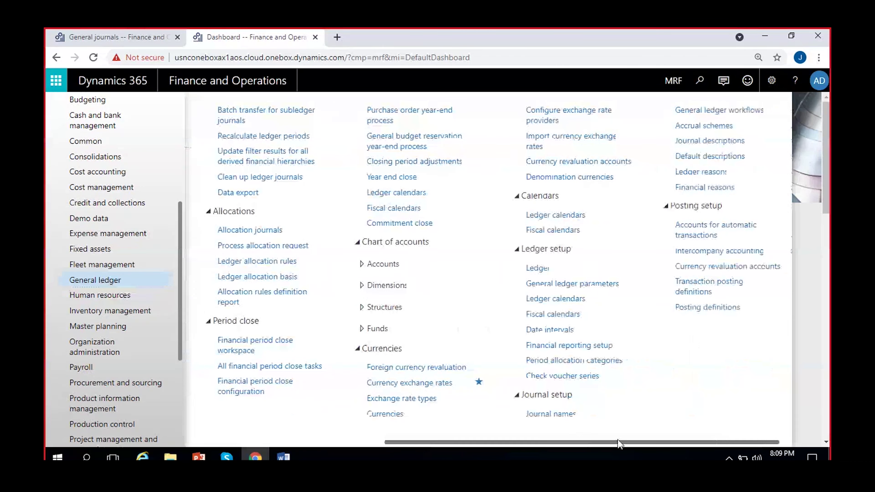
{"action": "left_click", "coordinate": [408, 271]}
{"action": "left_click", "coordinate": [400, 282]}
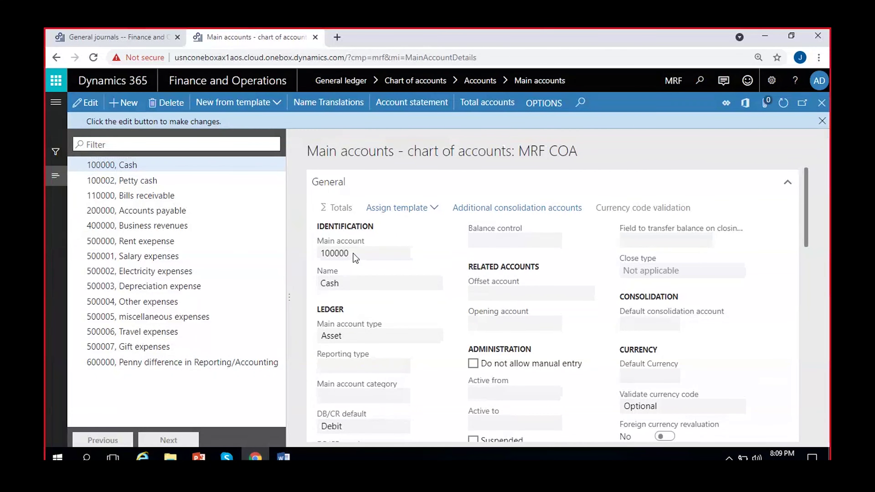
- Add a new main account numbered 500008 and named "advertisement expenses"
{"action": "key", "text": "alt+n"}
{"action": "type", "text": "500"}
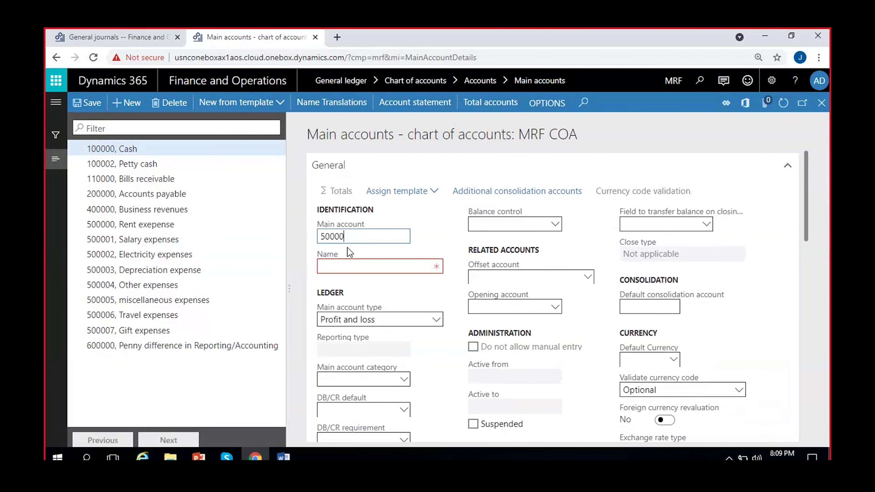
{"action": "type", "text": "008"}
{"action": "left_click", "coordinate": [350, 266]}
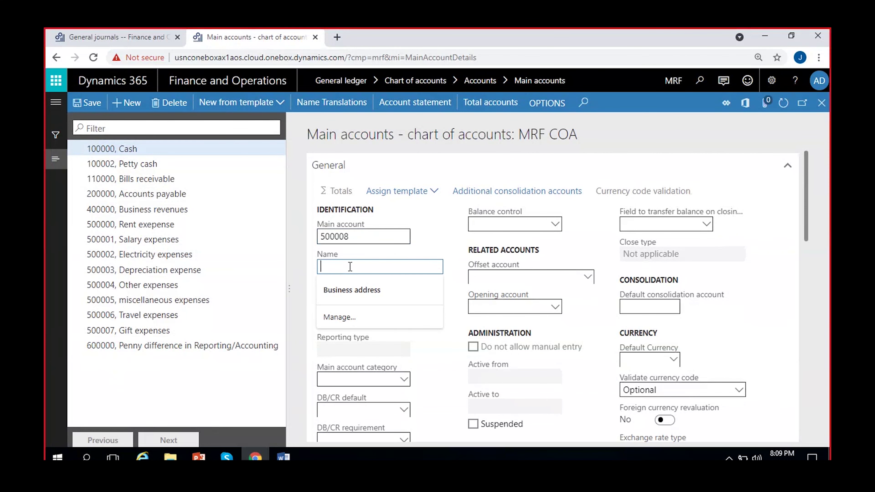
{"action": "type", "text": "advert"}
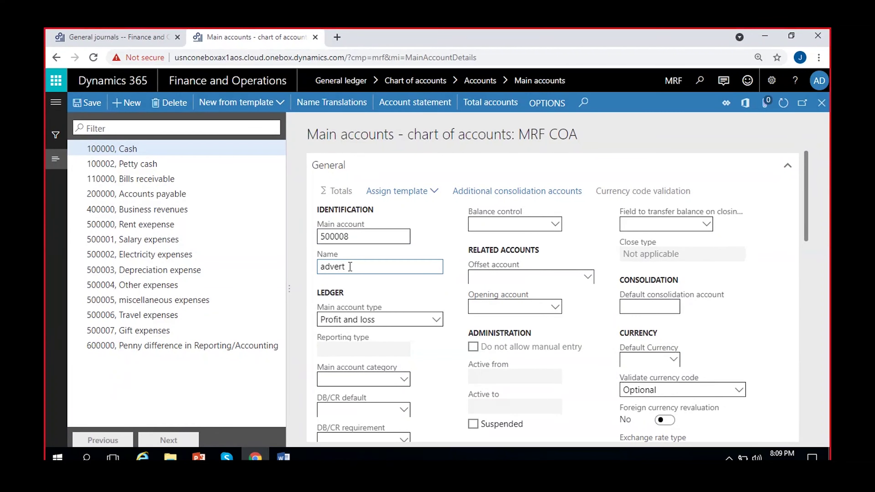
{"action": "type", "text": "isement expenses"}
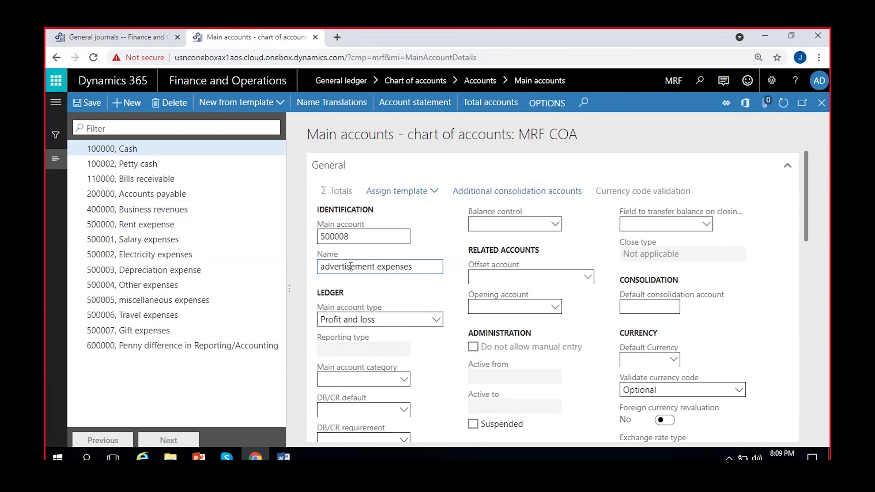
- Set the main account type of the advertisement expenses account to Expense and save the account
{"action": "left_click", "coordinate": [436, 326]}
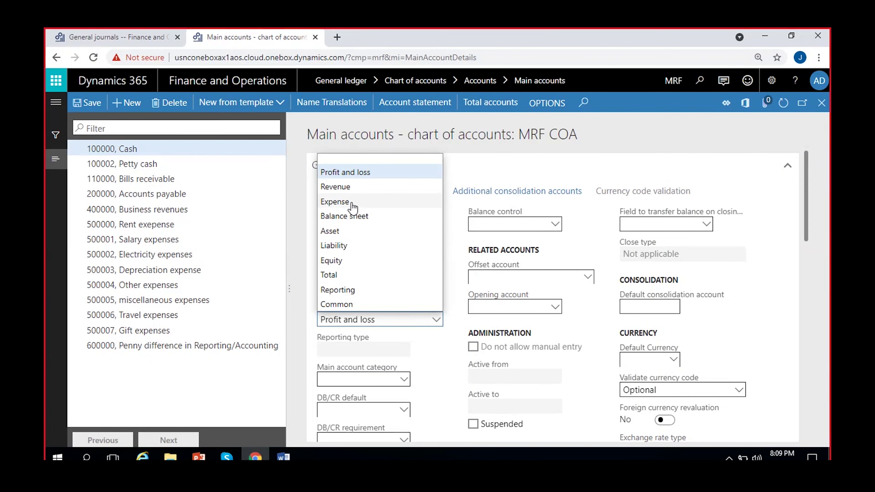
{"action": "left_click", "coordinate": [358, 200]}
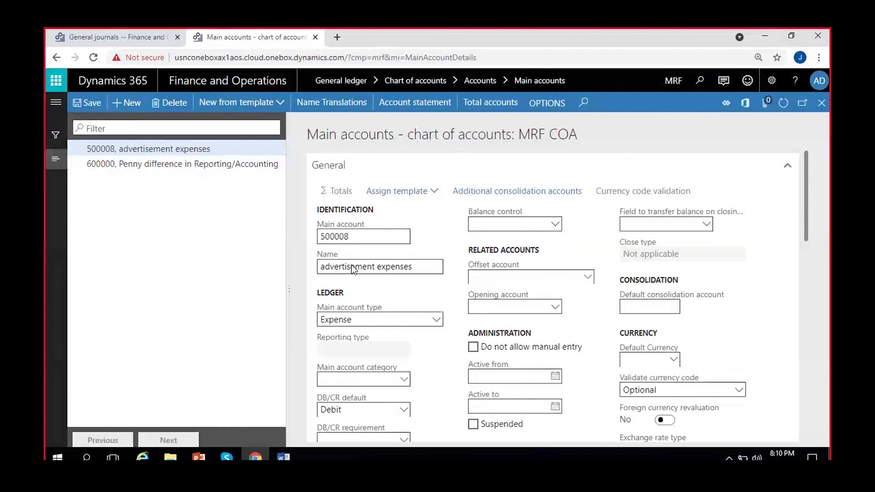
- Add main account 400001 named "Sales revenue" with the main account type Revenue, and save it
{"action": "left_click", "coordinate": [391, 264]}
{"action": "type", "text": "S"}
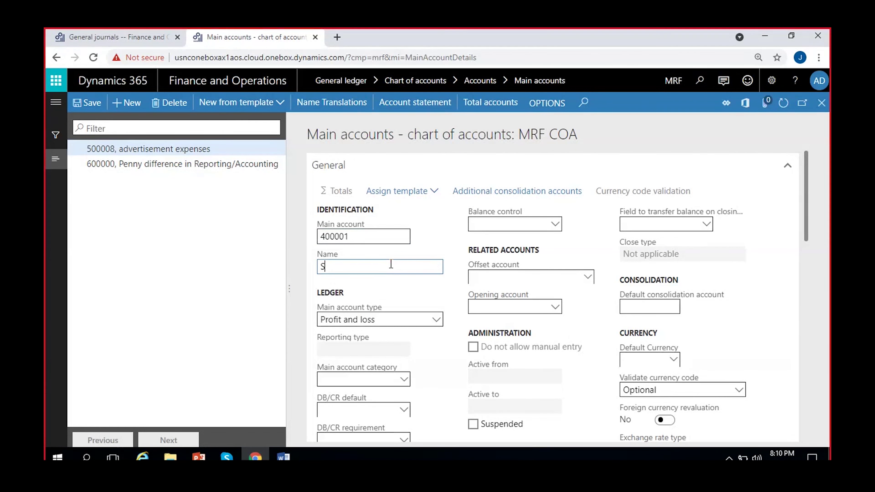
{"action": "type", "text": "ales revenue"}
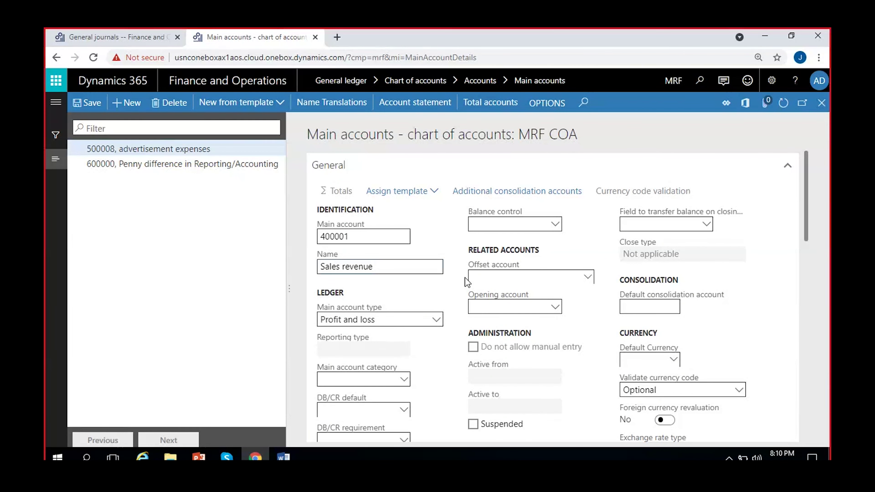
{"action": "left_click", "coordinate": [436, 319]}
{"action": "left_click", "coordinate": [340, 187]}
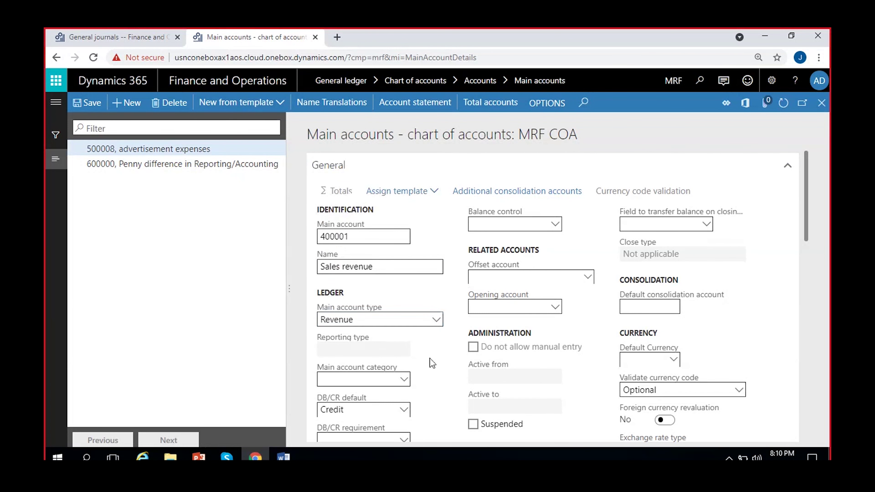
{"action": "left_click", "coordinate": [80, 102]}
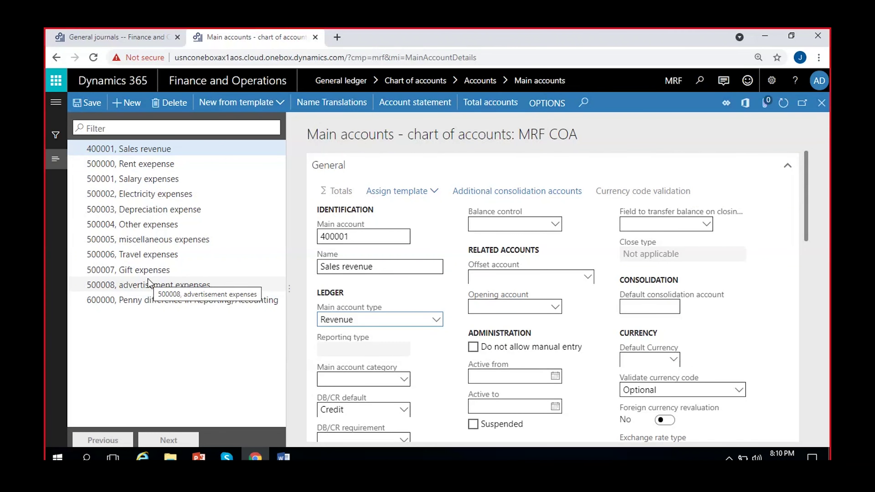
{"action": "left_click", "coordinate": [84, 105]}
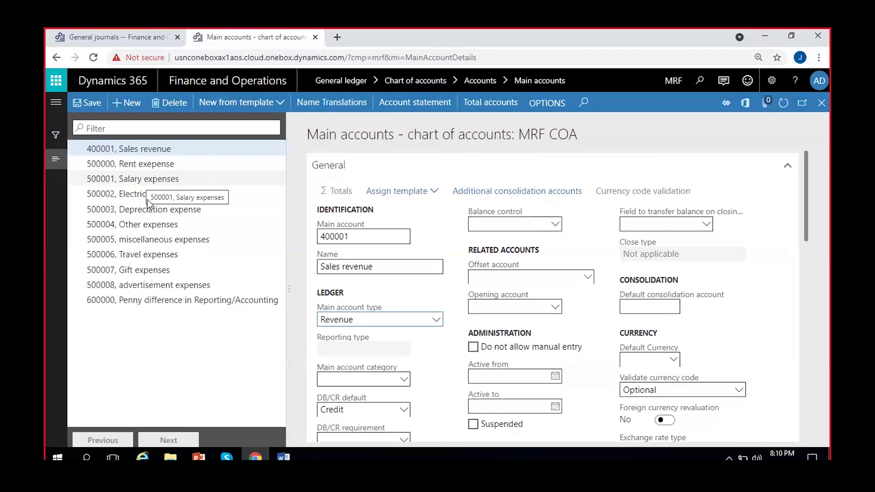
- Return to the General journals page, create a new journal with the name GenJournal, and open its lines
{"action": "left_click", "coordinate": [114, 37]}
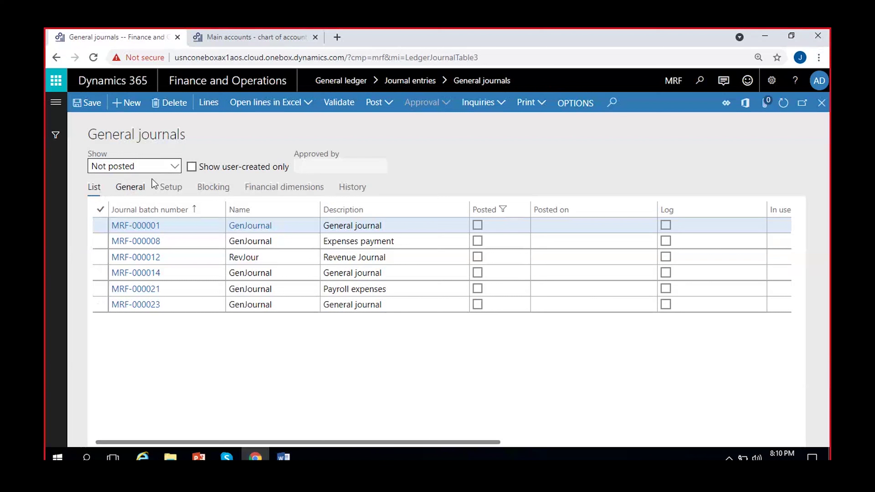
{"action": "left_click", "coordinate": [127, 105]}
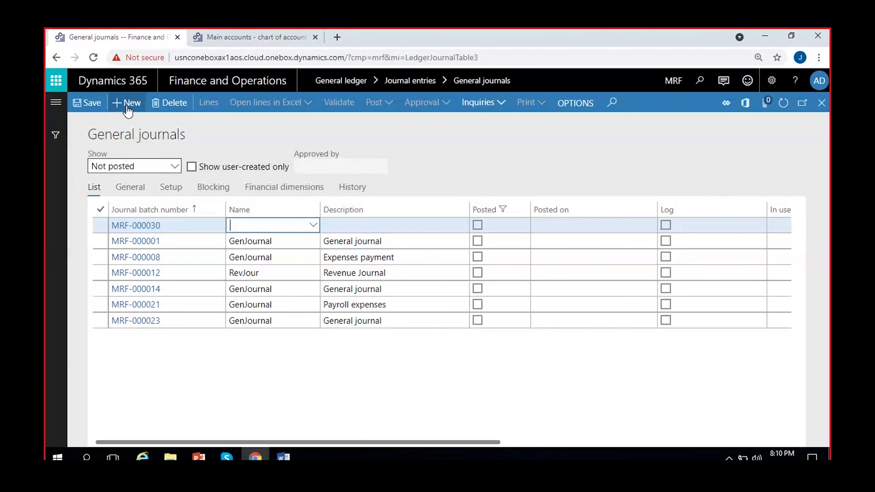
{"action": "left_click", "coordinate": [317, 226]}
{"action": "left_click", "coordinate": [313, 226]}
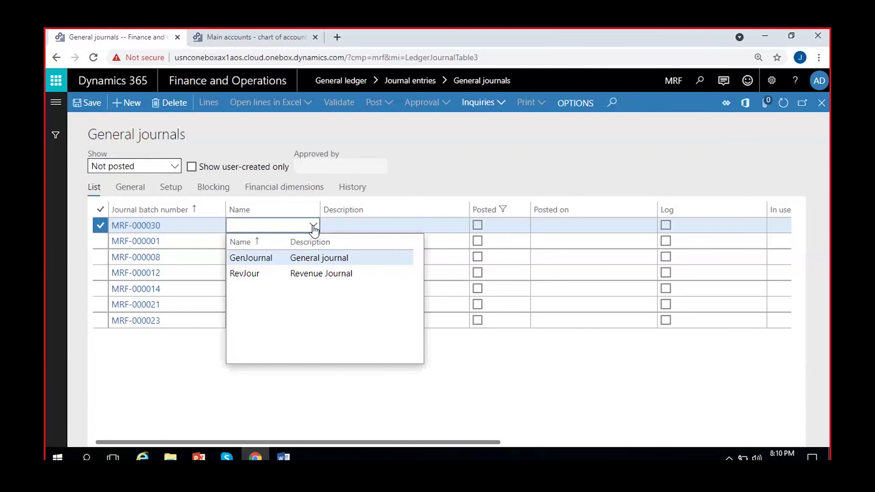
{"action": "left_click", "coordinate": [320, 264]}
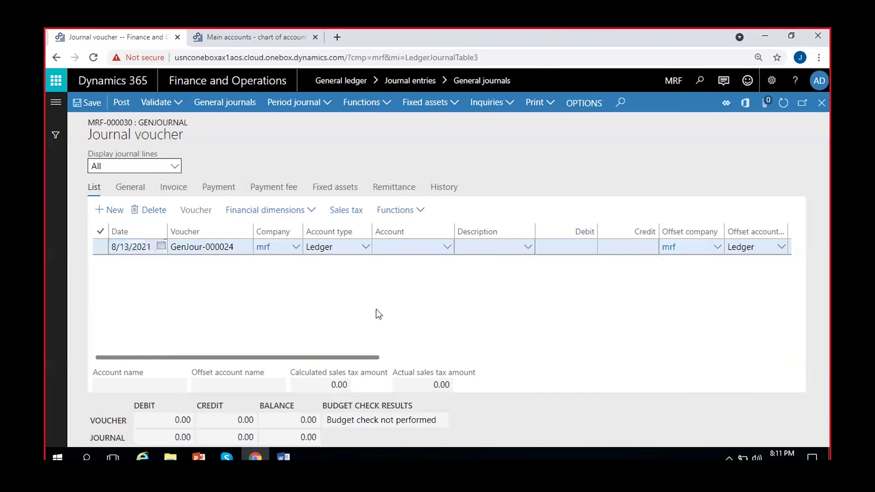
- Set the date of the journal voucher line to 1/1/2021
{"action": "left_click", "coordinate": [161, 246]}
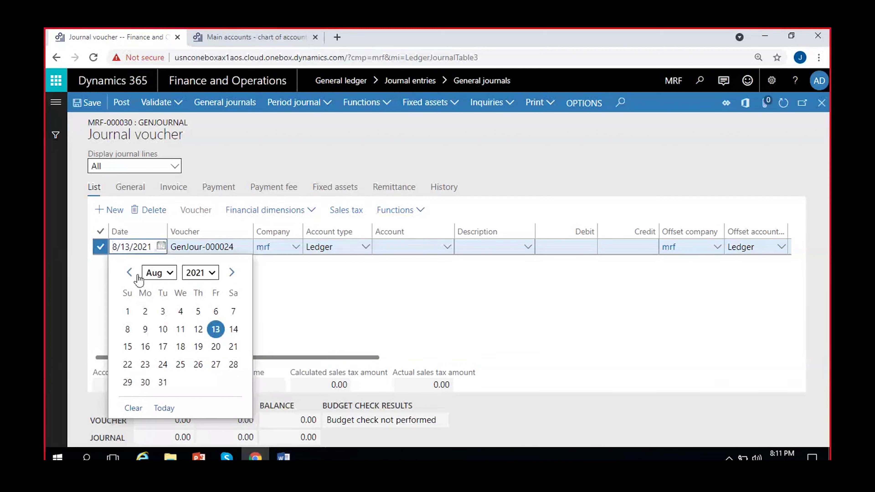
{"action": "left_click", "coordinate": [159, 278]}
{"action": "left_click", "coordinate": [157, 283]}
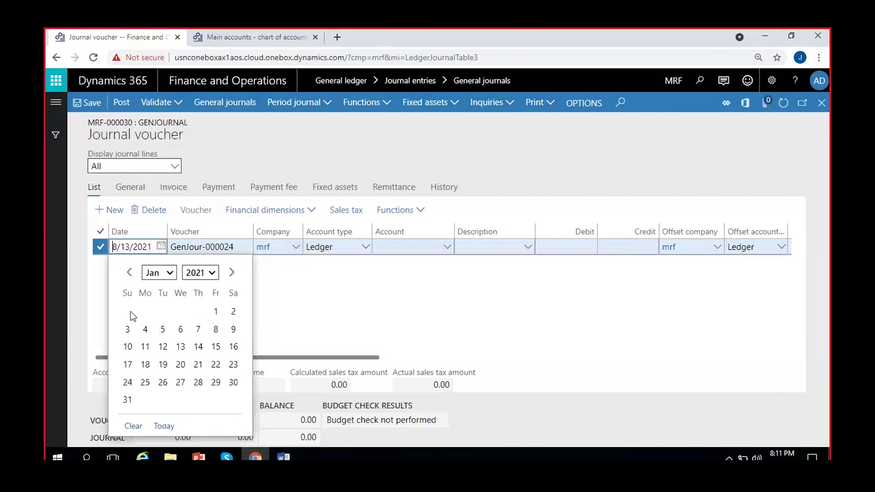
{"action": "left_click", "coordinate": [215, 312]}
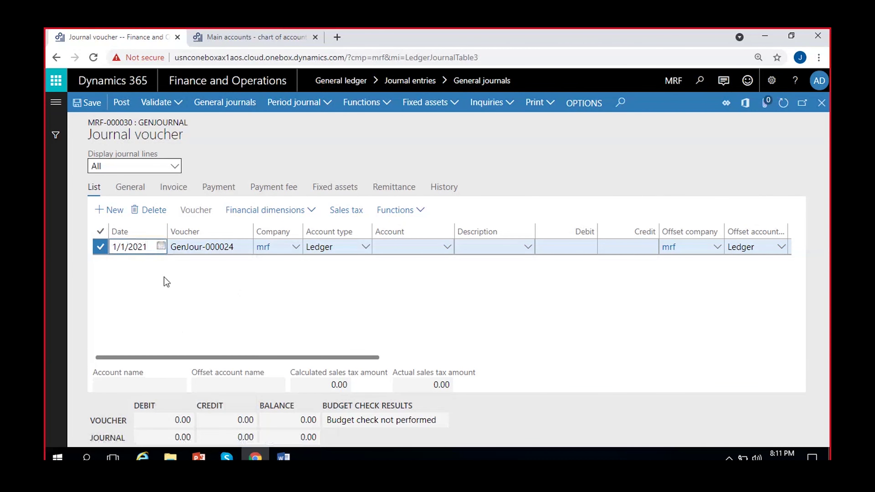
{"action": "left_click", "coordinate": [316, 306]}
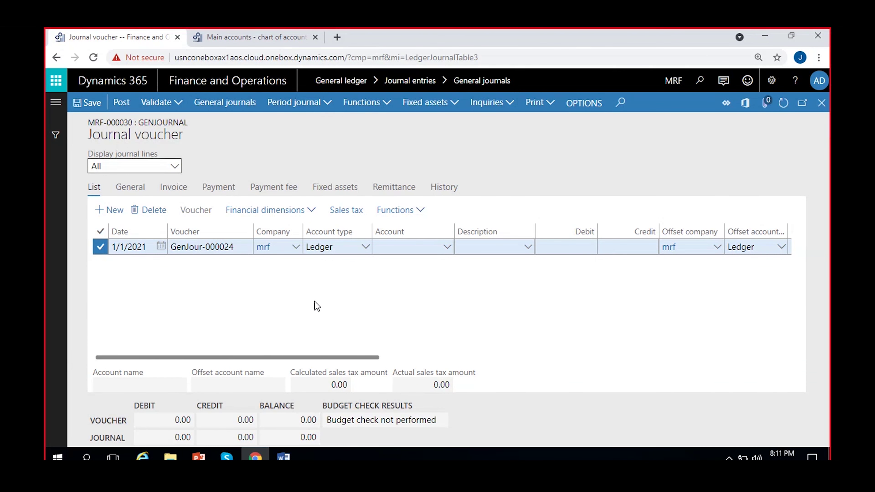
- Look up "adv" and assign main account 500008, advertisement expenses, as the voucher line's account
{"action": "left_click", "coordinate": [404, 246]}
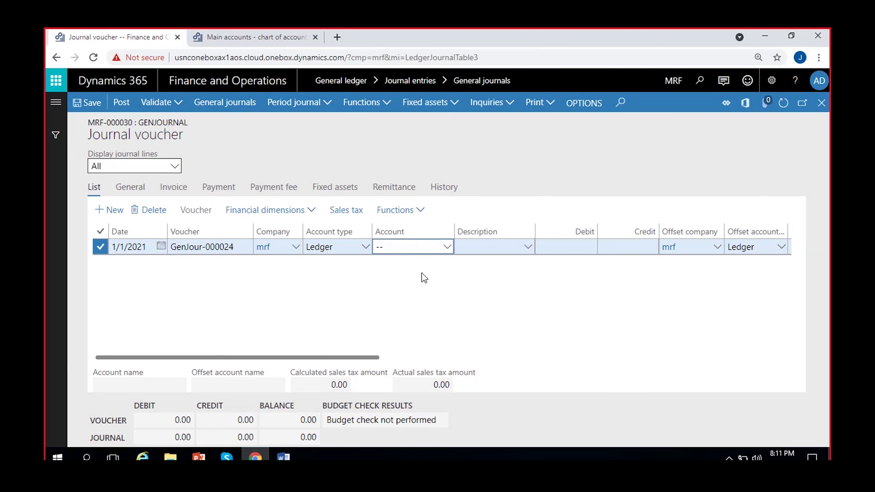
{"action": "type", "text": "adv"}
{"action": "left_click", "coordinate": [447, 248]}
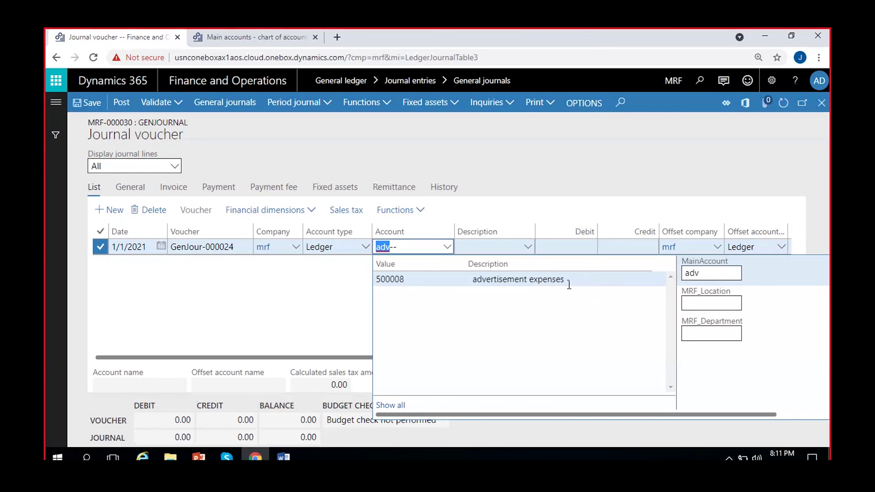
{"action": "left_click", "coordinate": [569, 282]}
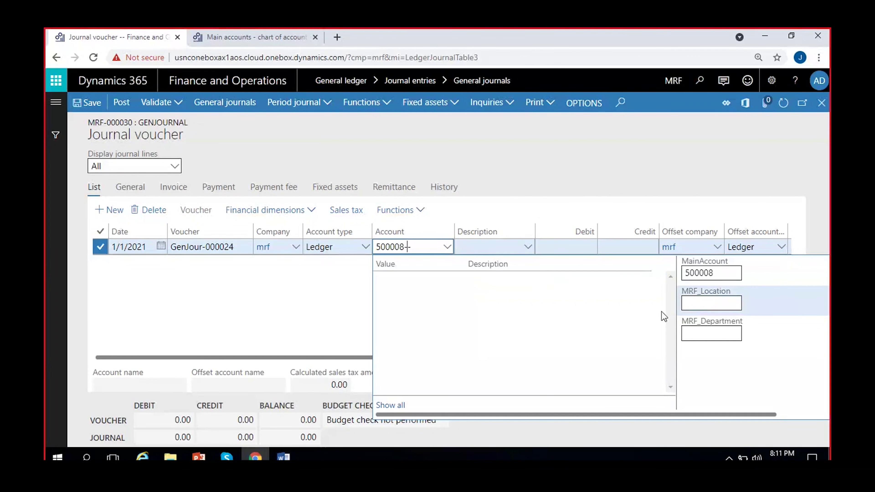
{"action": "left_click", "coordinate": [325, 305]}
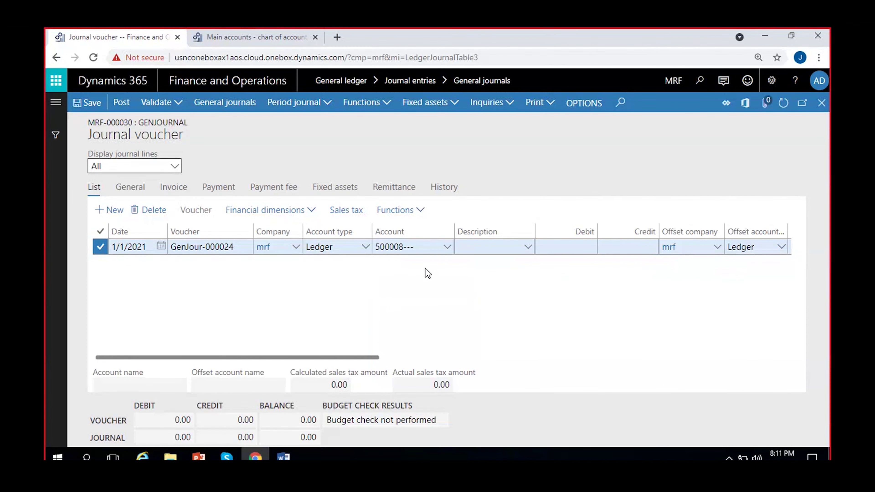
- Enter a debit of 100,000 on the voucher line and set its offset account to 100000, Cash
{"action": "left_click", "coordinate": [562, 250]}
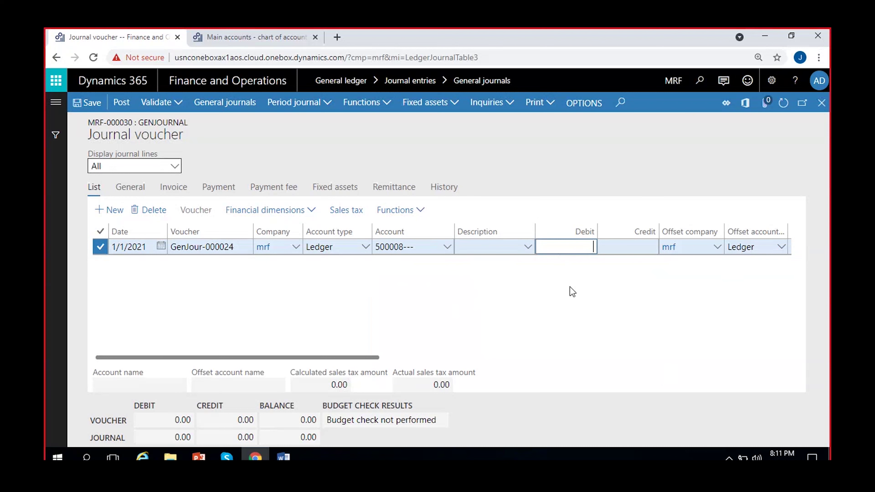
{"action": "type", "text": "100,000"}
{"action": "scroll", "coordinate": [617, 311], "scroll_direction": "right", "scroll_amount": 5}
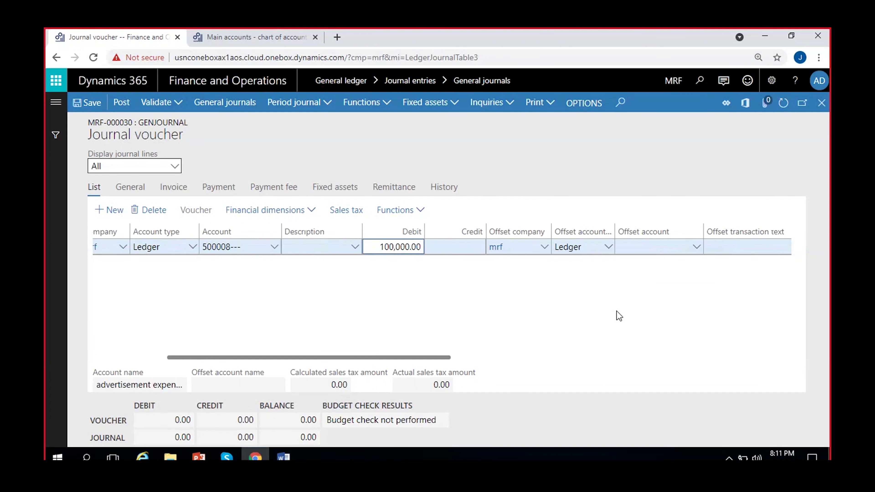
{"action": "left_click", "coordinate": [694, 248]}
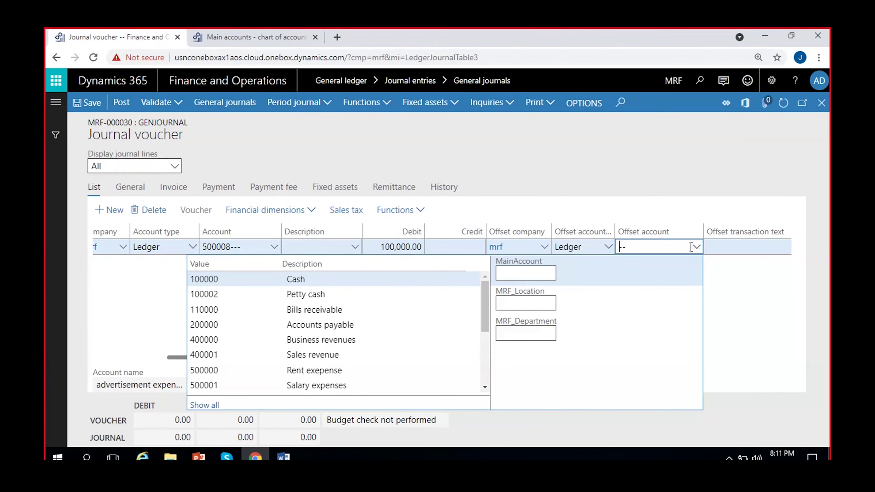
{"action": "left_click", "coordinate": [418, 280]}
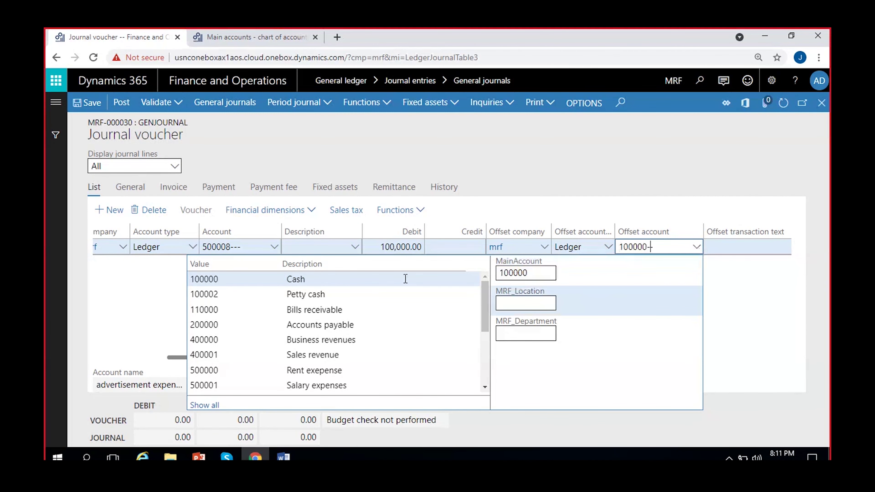
{"action": "left_click", "coordinate": [711, 301]}
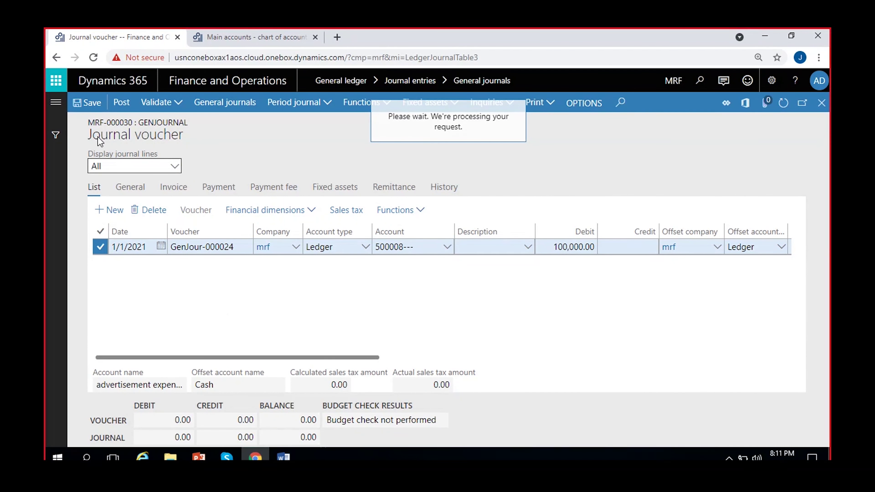
- Try to post the advertisement expenses journal
{"action": "left_click", "coordinate": [121, 108]}
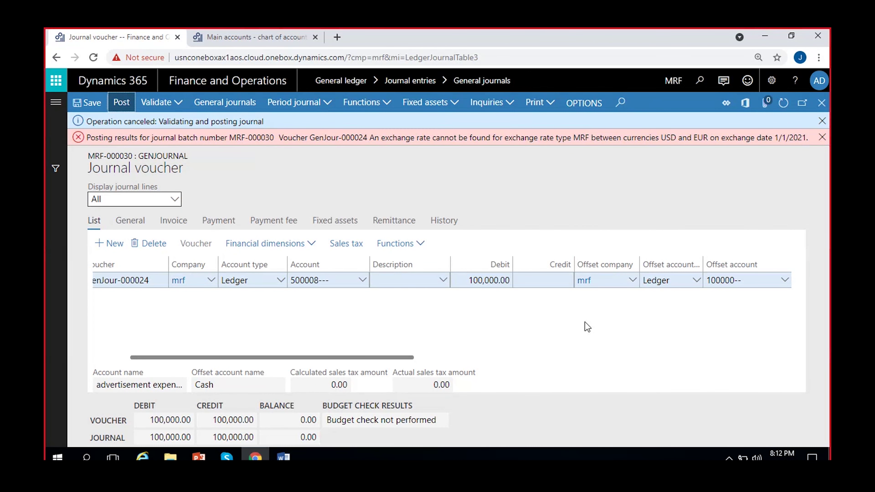
{"action": "left_click_drag", "start_coordinate": [227, 358], "coordinate": [192, 358]}
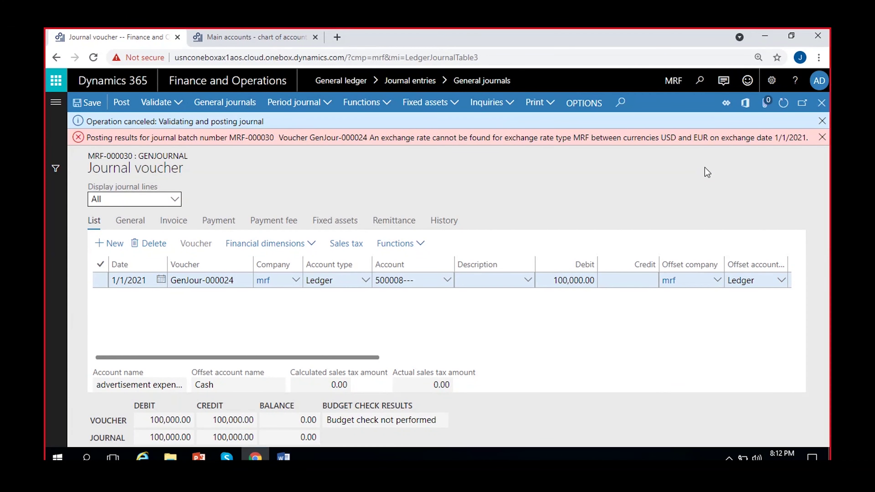
- Switch to the Main accounts browser tab and open Currency exchange rates from the General ledger module
{"action": "left_click", "coordinate": [284, 31]}
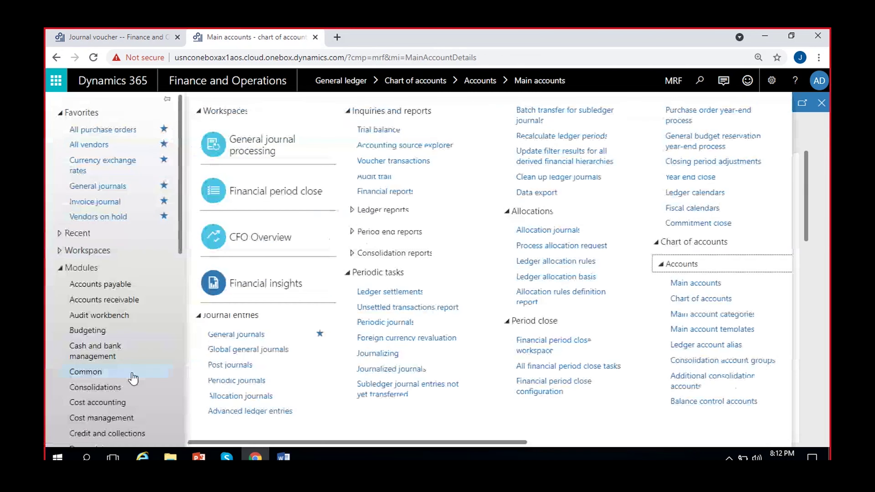
{"action": "scroll", "coordinate": [137, 380], "scroll_direction": "down", "scroll_amount": 5}
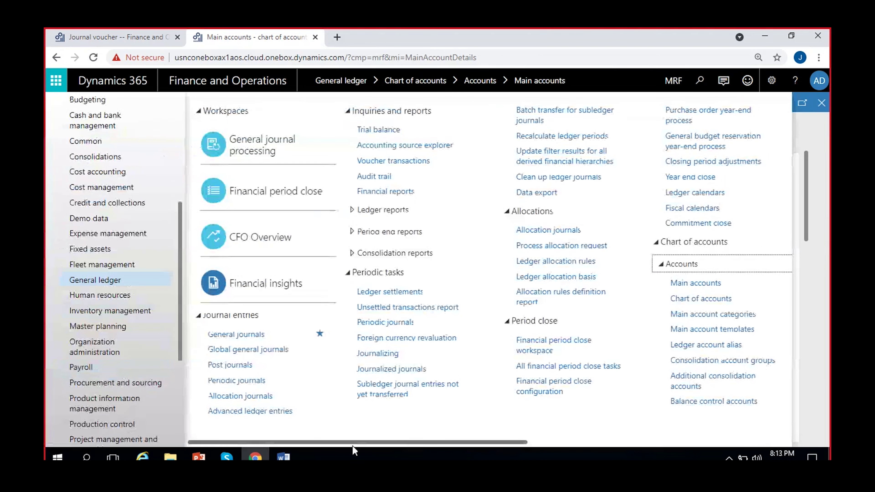
{"action": "left_click_drag", "start_coordinate": [362, 442], "coordinate": [559, 446]}
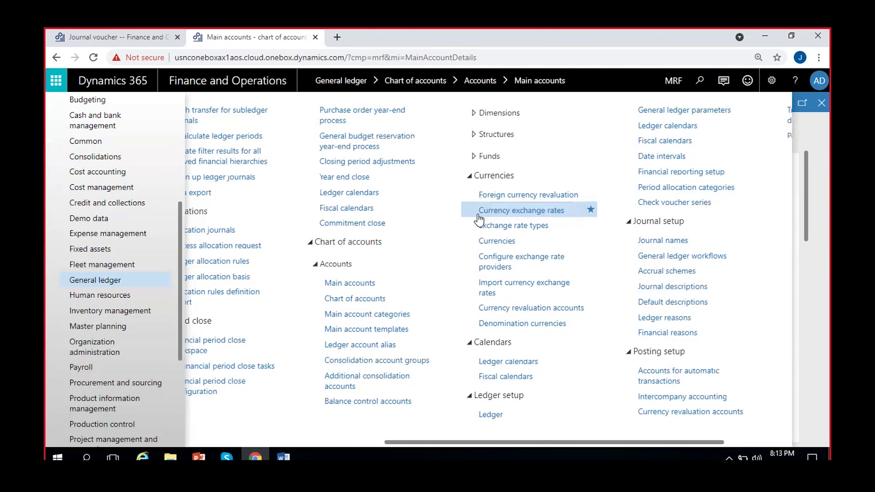
{"action": "left_click", "coordinate": [496, 210]}
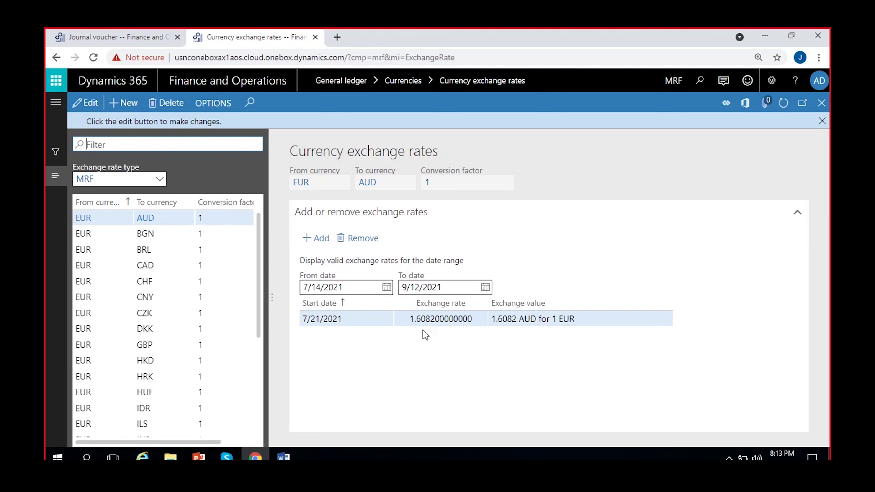
- Select the EUR to USD currency pair, make its exchange rates editable and select the 6/1/2021 rate
{"action": "scroll", "coordinate": [149, 343], "scroll_direction": "down", "scroll_amount": 5}
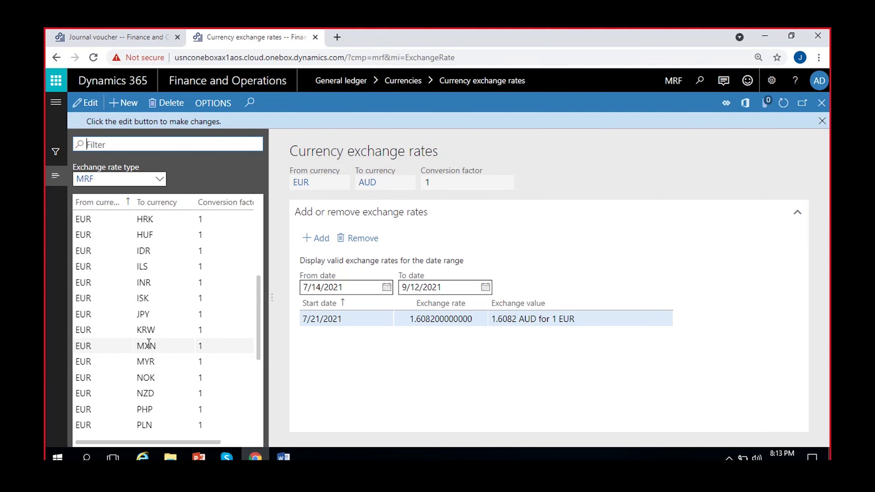
{"action": "scroll", "coordinate": [149, 342], "scroll_direction": "down", "scroll_amount": 5}
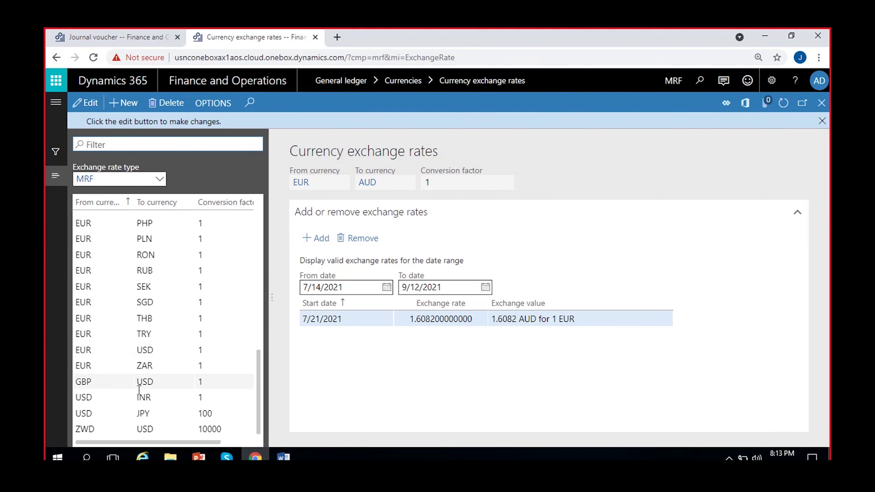
{"action": "left_click", "coordinate": [146, 354]}
{"action": "left_click", "coordinate": [78, 99]}
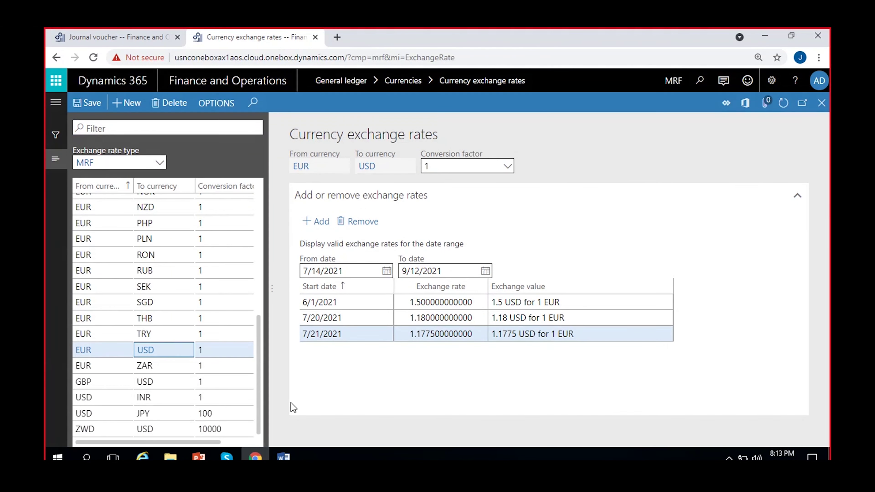
{"action": "left_click", "coordinate": [344, 302]}
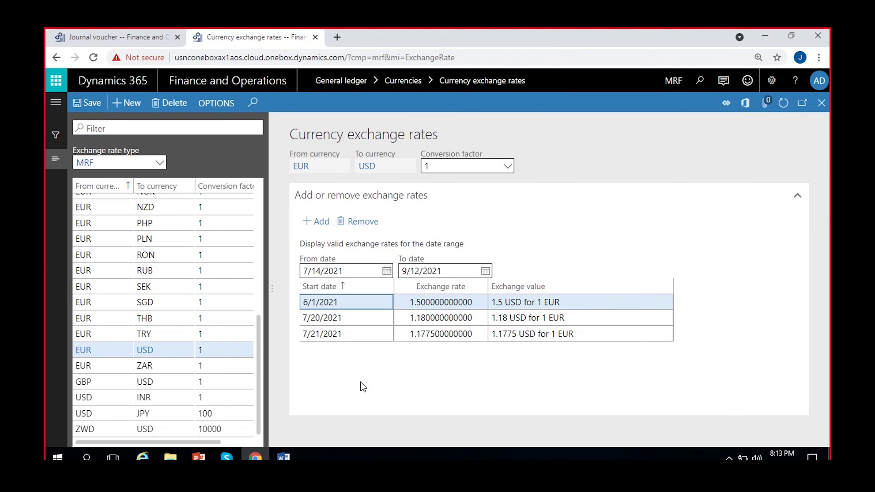
- Add a EUR to USD exchange rate of 1.4 with start date 1/1/2021 and save it
{"action": "left_click", "coordinate": [321, 222]}
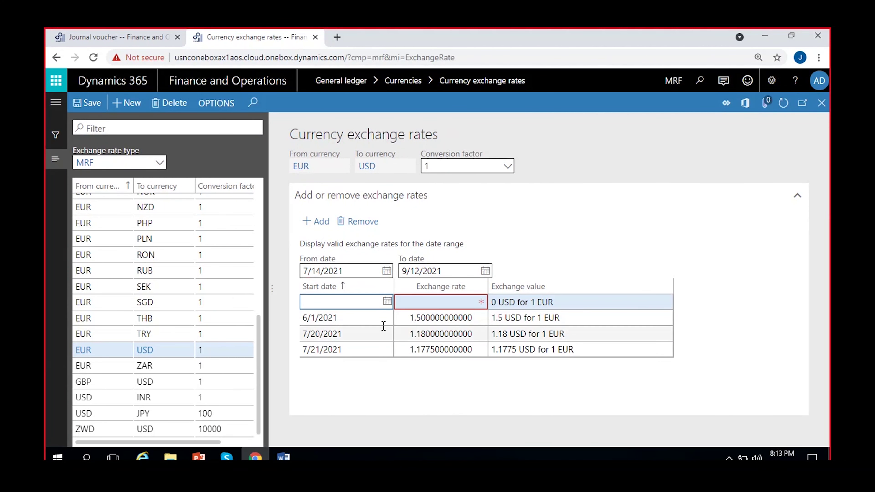
{"action": "left_click", "coordinate": [387, 301]}
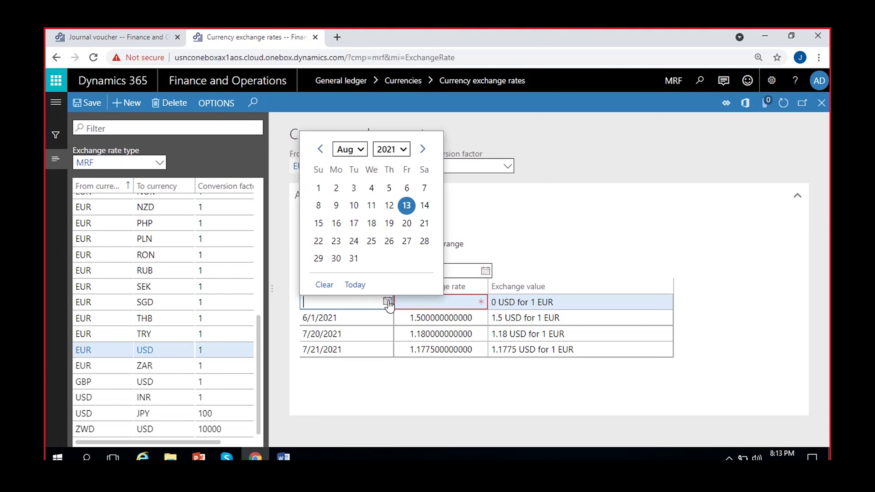
{"action": "left_click", "coordinate": [348, 151]}
{"action": "left_click", "coordinate": [351, 163]}
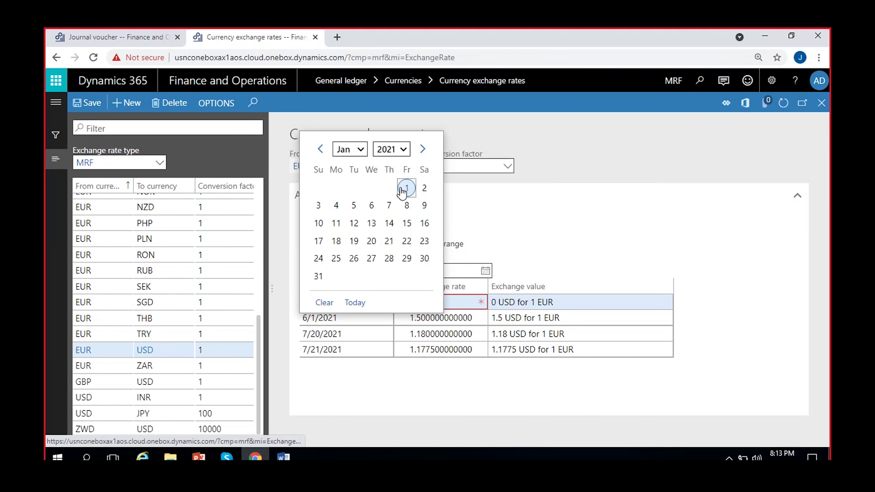
{"action": "left_click", "coordinate": [406, 188]}
{"action": "left_click", "coordinate": [440, 304]}
{"action": "type", "text": "1.4"}
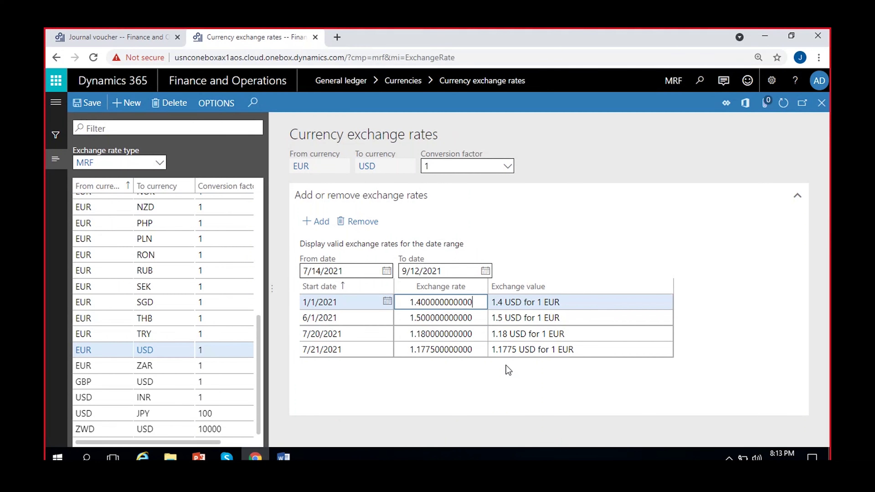
{"action": "left_click", "coordinate": [87, 104]}
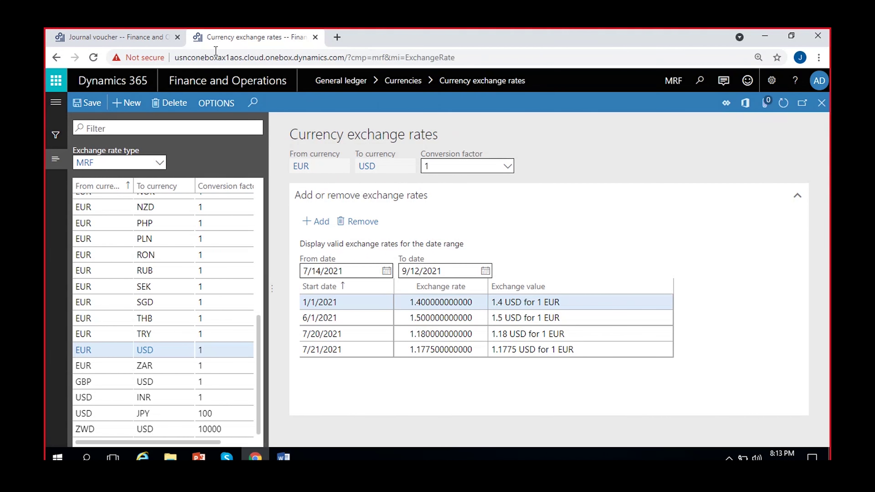
- Return to the Journal voucher browser tab, refresh the voucher, post the advertisement expenses journal and dismiss the messages
{"action": "left_click", "coordinate": [136, 42]}
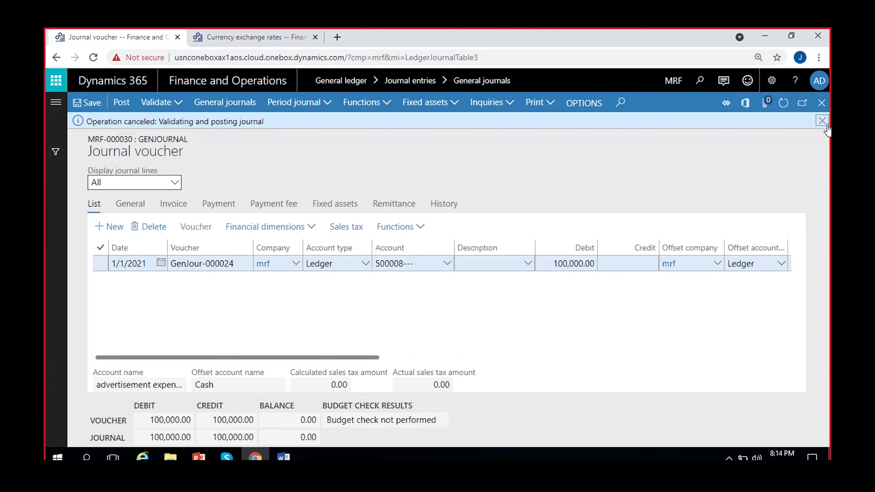
{"action": "left_click", "coordinate": [783, 104]}
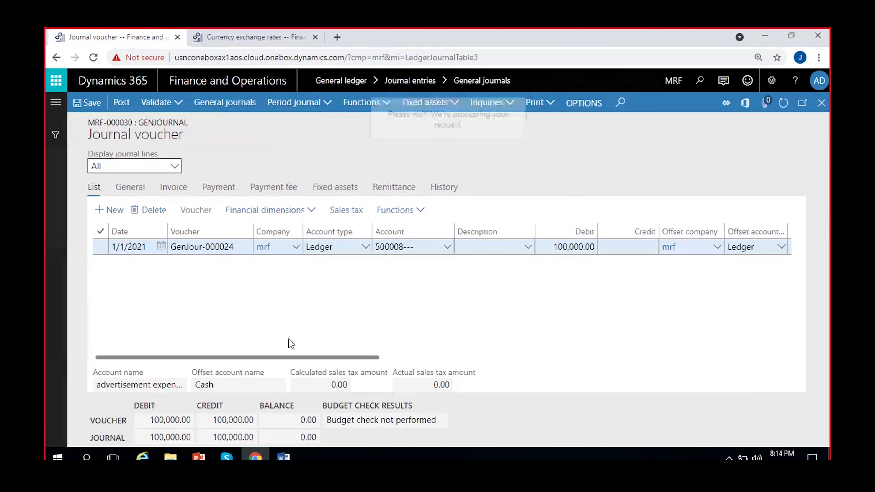
{"action": "left_click", "coordinate": [121, 103]}
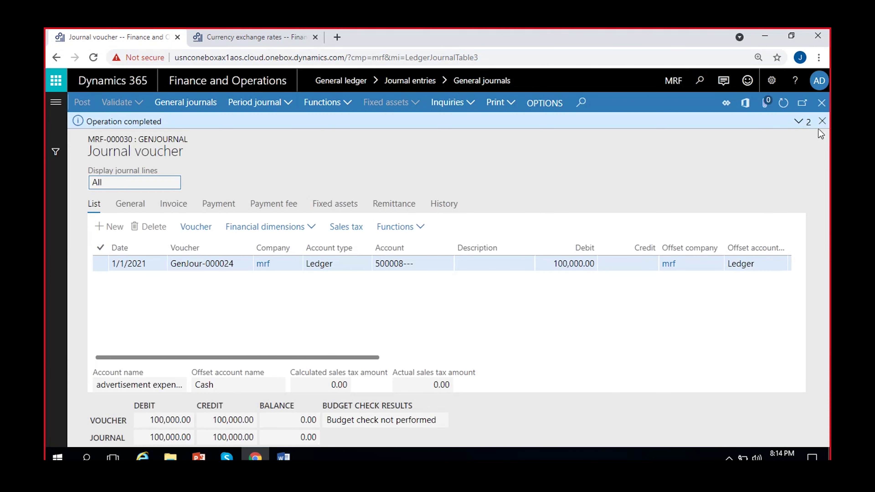
{"action": "left_click", "coordinate": [803, 121]}
{"action": "left_click", "coordinate": [824, 132]}
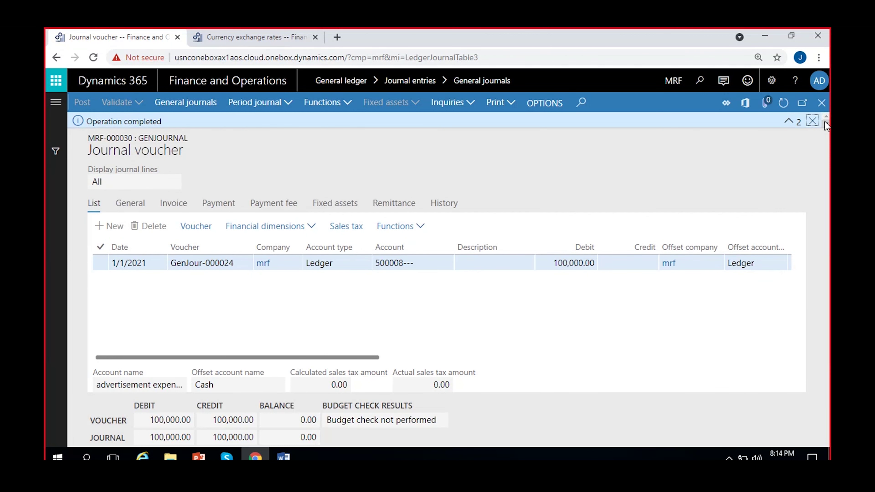
{"action": "left_click", "coordinate": [823, 121]}
- Review the posted advertisement expenses line's date, debit and offset account, and close the journal voucher
{"action": "left_click", "coordinate": [90, 250]}
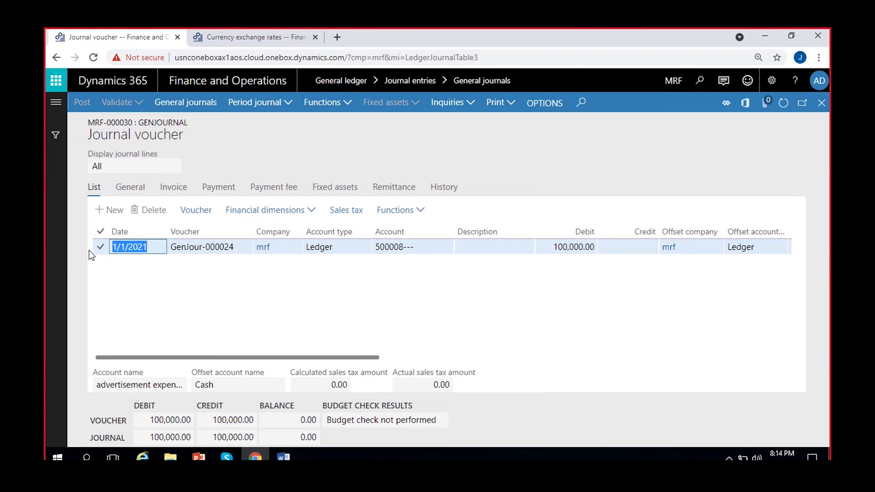
{"action": "left_click", "coordinate": [513, 307]}
{"action": "scroll", "coordinate": [593, 297], "scroll_direction": "right", "scroll_amount": 3}
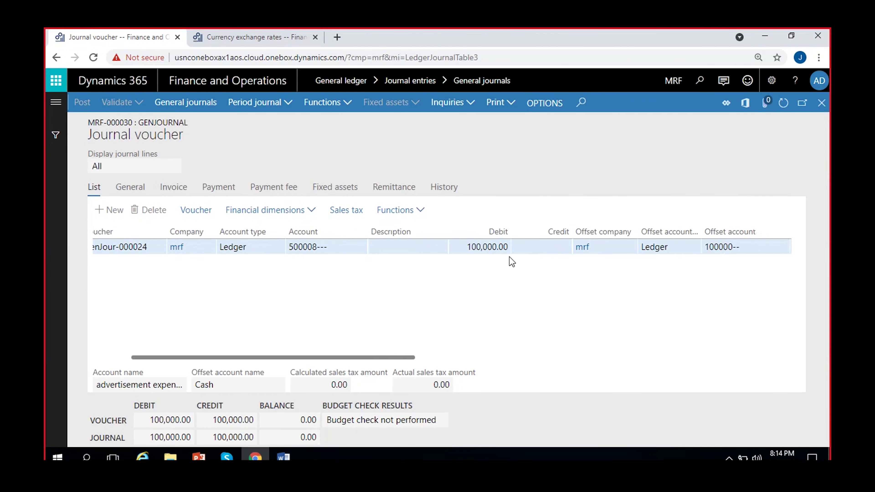
{"action": "left_click", "coordinate": [465, 246]}
{"action": "left_click", "coordinate": [528, 306]}
{"action": "left_click", "coordinate": [822, 103]}
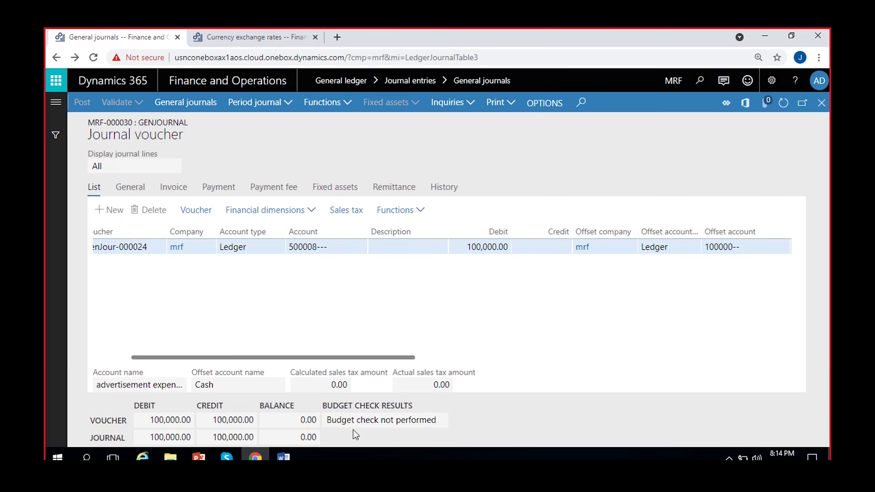
- Switch to the Word notes, highlight the four city revenue lines and return to the general journals in the browser
{"action": "key", "text": "alt+Tab"}
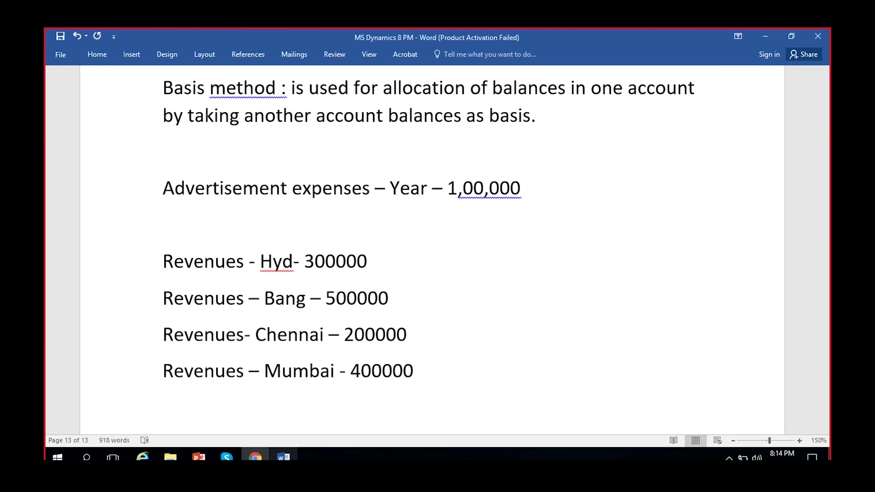
{"action": "left_click_drag", "start_coordinate": [164, 261], "coordinate": [425, 365]}
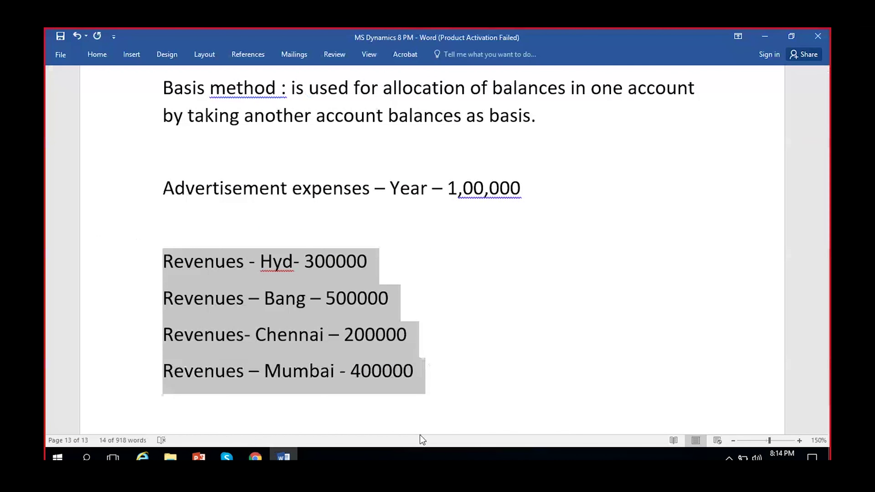
{"action": "key", "text": "alt+Tab"}
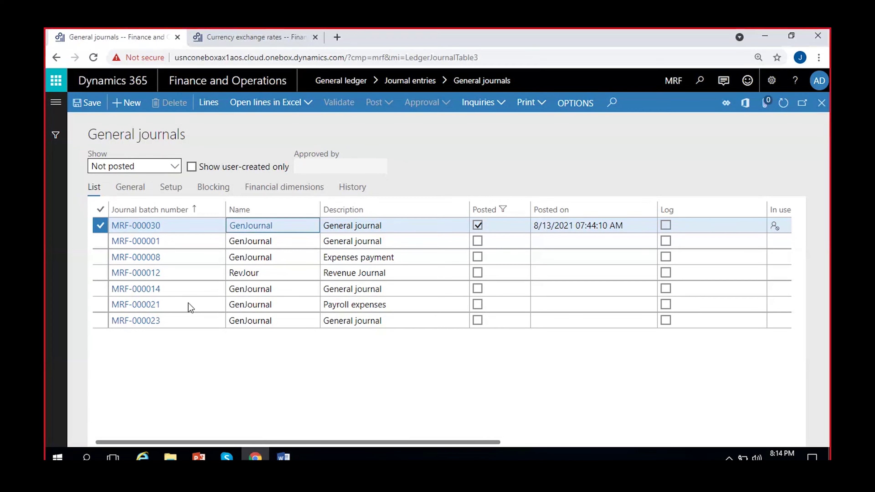
{"action": "left_click", "coordinate": [284, 457]}
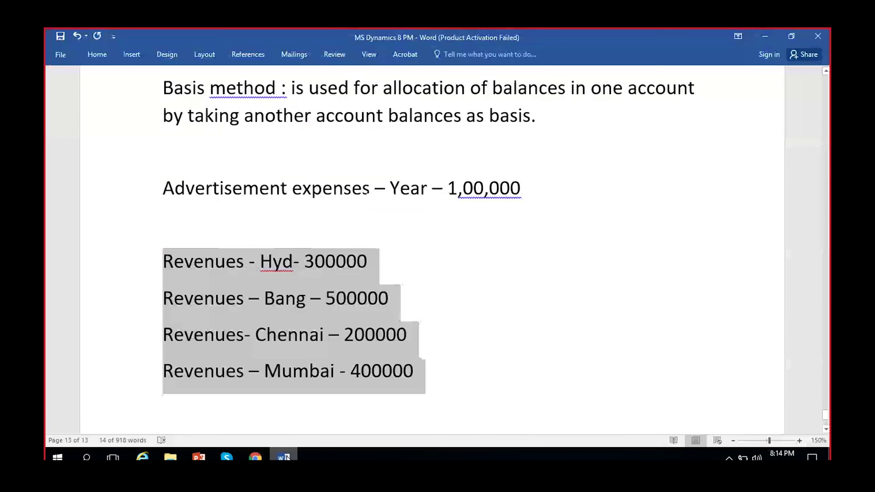
{"action": "key", "text": "alt+Tab"}
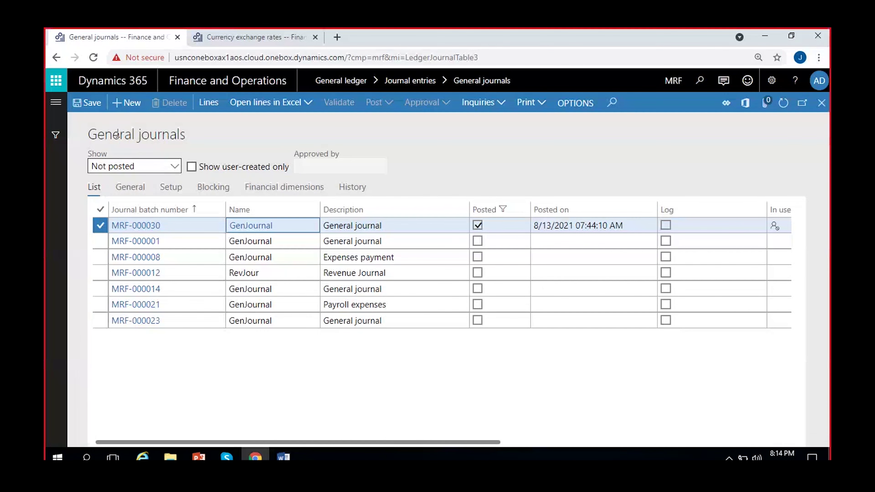
- Create a new general journal with the journal name RevJour and open its voucher lines
{"action": "left_click", "coordinate": [124, 102]}
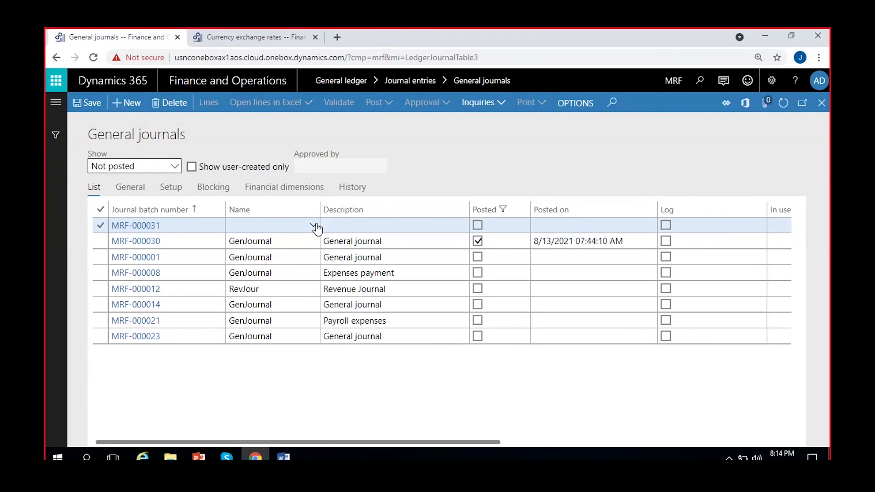
{"action": "left_click", "coordinate": [313, 225]}
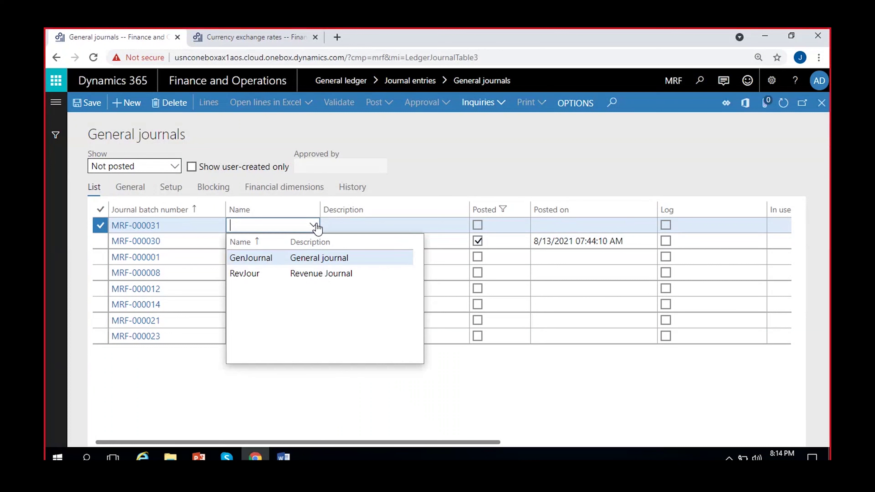
{"action": "left_click", "coordinate": [279, 273]}
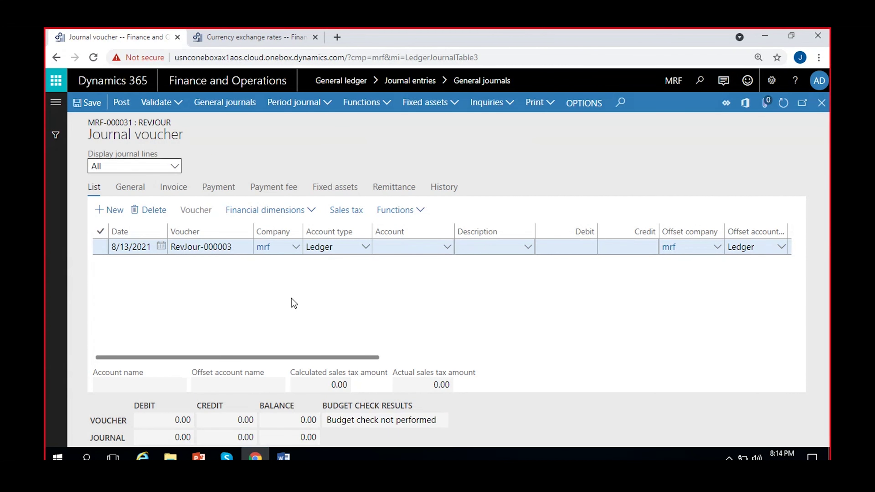
- Set the revenue voucher line's account to 400001, Sales revenue
{"action": "left_click", "coordinate": [446, 247]}
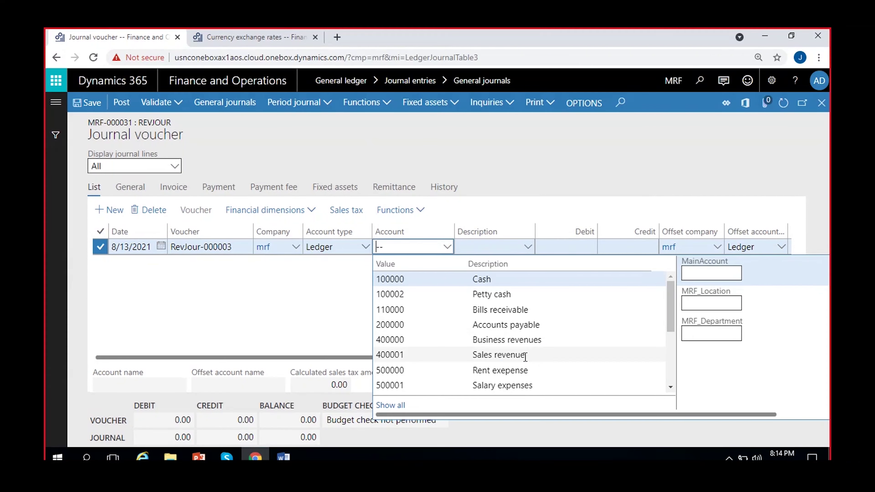
{"action": "left_click", "coordinate": [525, 357]}
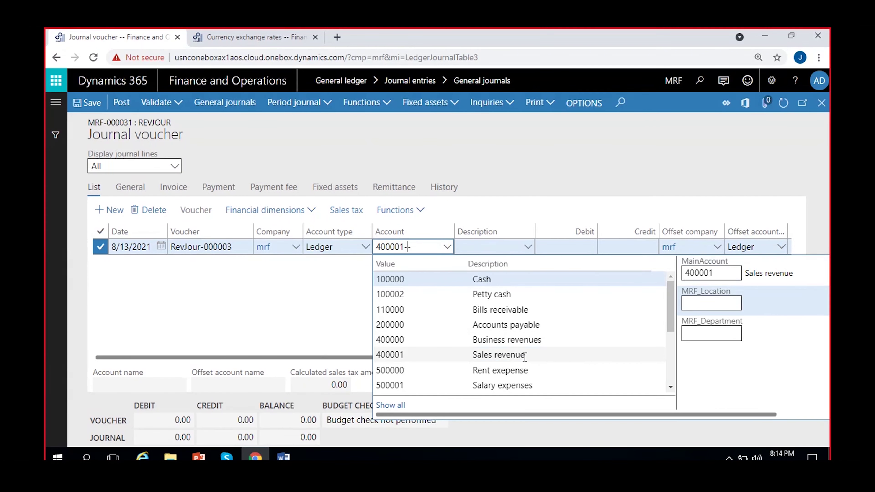
{"action": "left_click", "coordinate": [325, 326]}
- Check the city revenues in the Word notes and enter a debit of 1,400,000 on the sales revenue line
{"action": "left_click", "coordinate": [284, 457]}
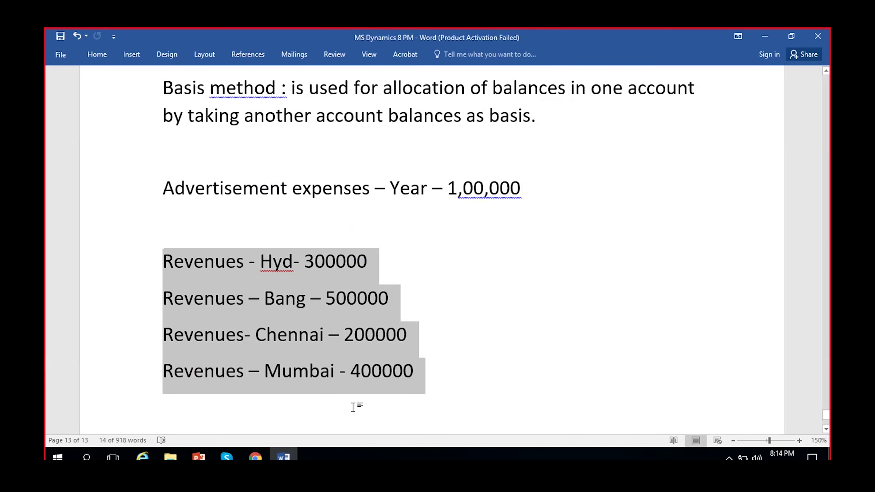
{"action": "left_click", "coordinate": [255, 457]}
{"action": "left_click", "coordinate": [566, 247]}
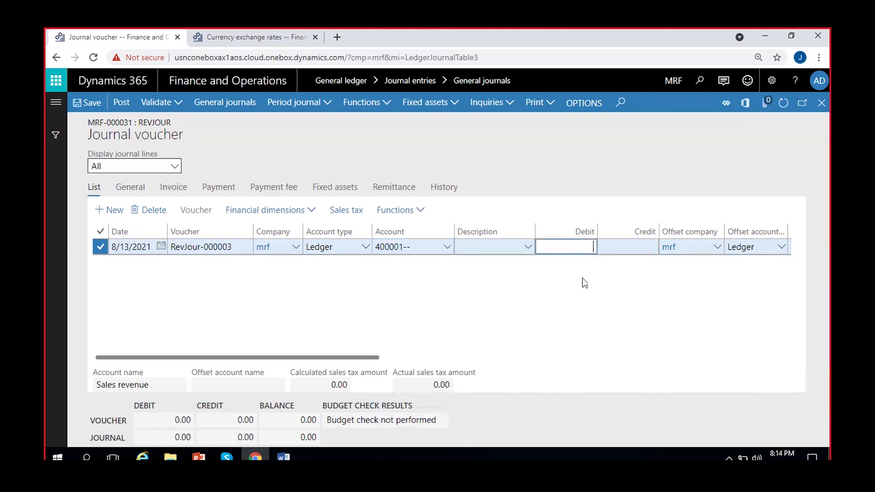
{"action": "type", "text": "1400000"}
{"action": "left_click", "coordinate": [476, 311]}
- Look up "cash" and set the sales revenue line's offset account to 100000, Cash
{"action": "scroll", "coordinate": [484, 312], "scroll_direction": "right", "scroll_amount": 3}
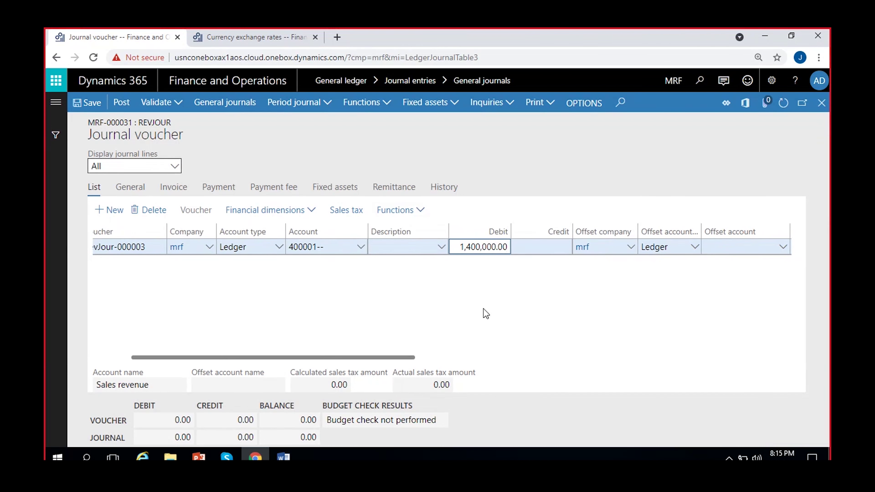
{"action": "scroll", "coordinate": [486, 313], "scroll_direction": "right", "scroll_amount": 3}
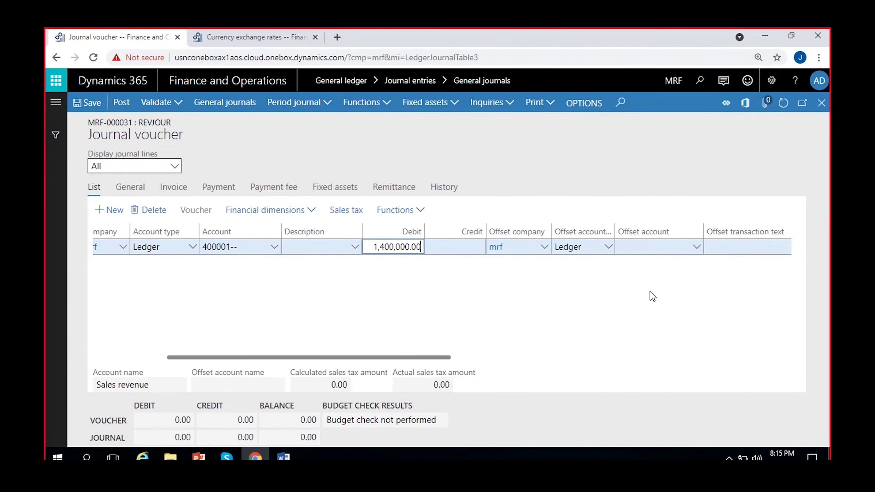
{"action": "left_click", "coordinate": [697, 249]}
{"action": "type", "text": "cash--"}
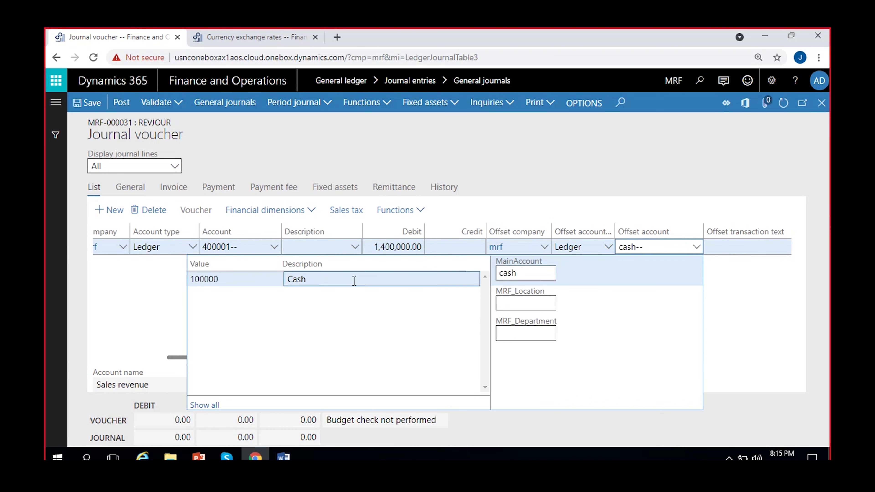
{"action": "left_click", "coordinate": [355, 280]}
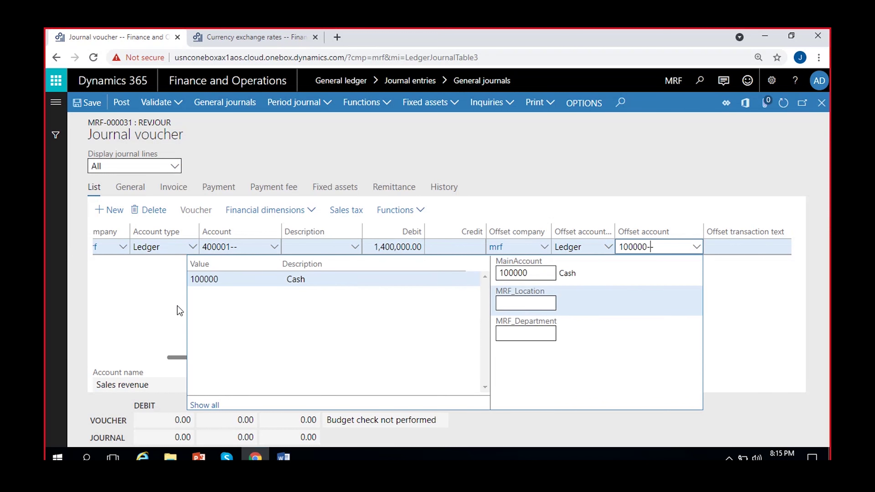
{"action": "left_click", "coordinate": [152, 309]}
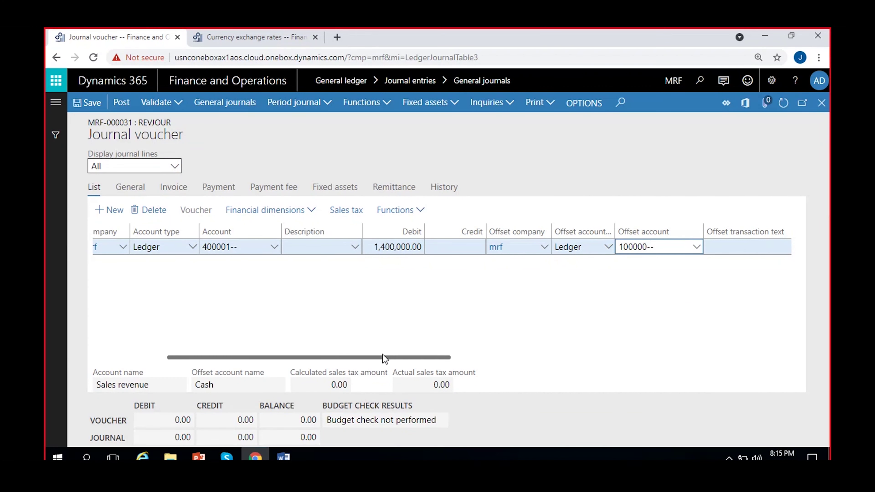
- Open the Breakdown of voucher page for the sales revenue line
{"action": "left_click_drag", "start_coordinate": [382, 357], "coordinate": [342, 358]}
{"action": "left_click", "coordinate": [426, 211]}
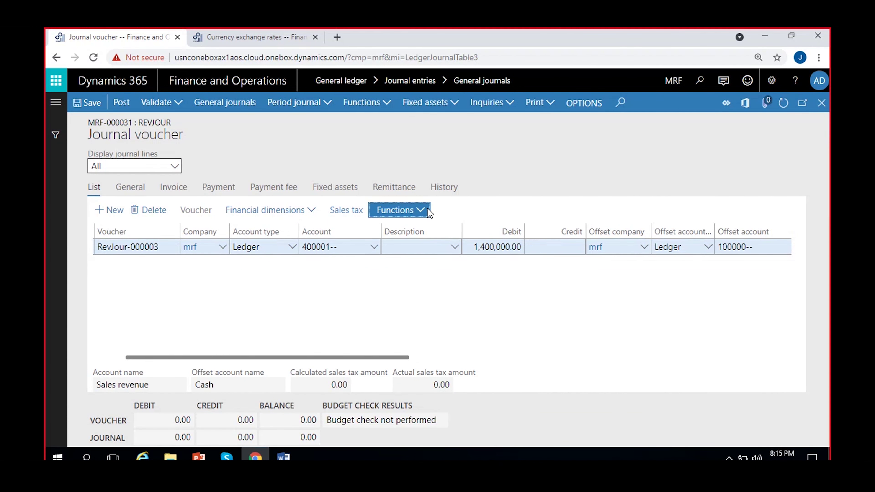
{"action": "left_click", "coordinate": [443, 325]}
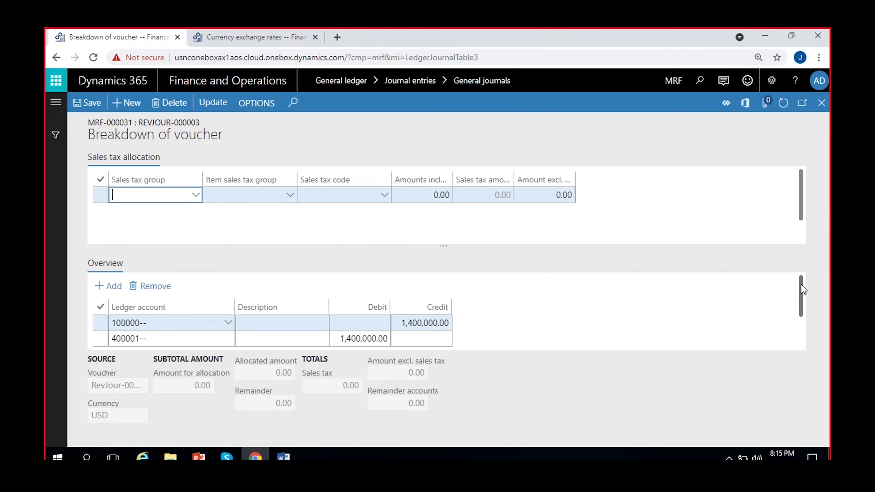
{"action": "left_click_drag", "start_coordinate": [802, 285], "coordinate": [802, 327]}
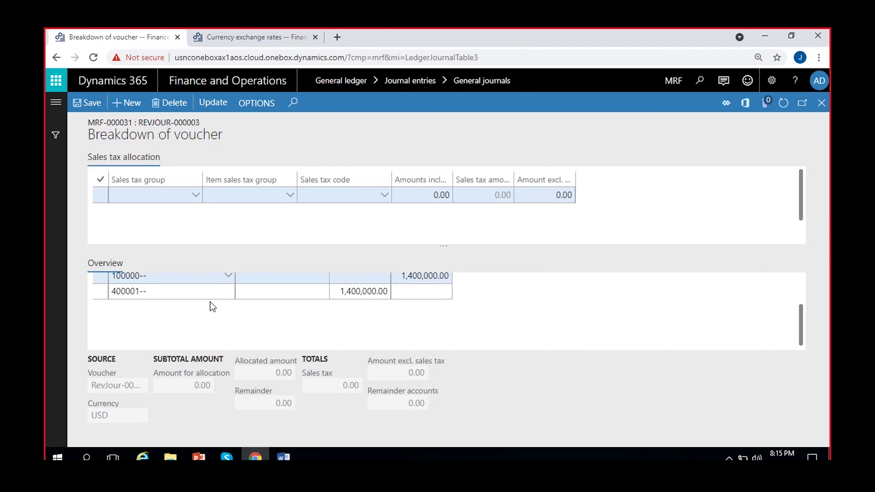
{"action": "left_click", "coordinate": [293, 292]}
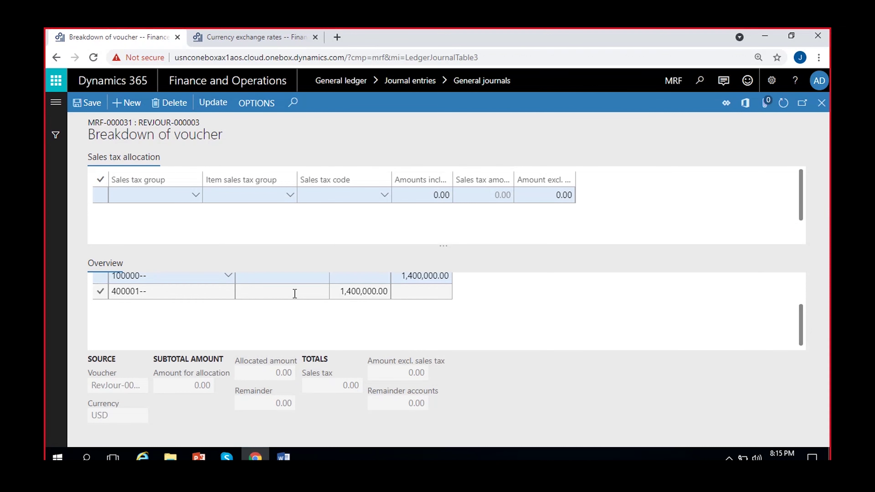
{"action": "left_click", "coordinate": [144, 291]}
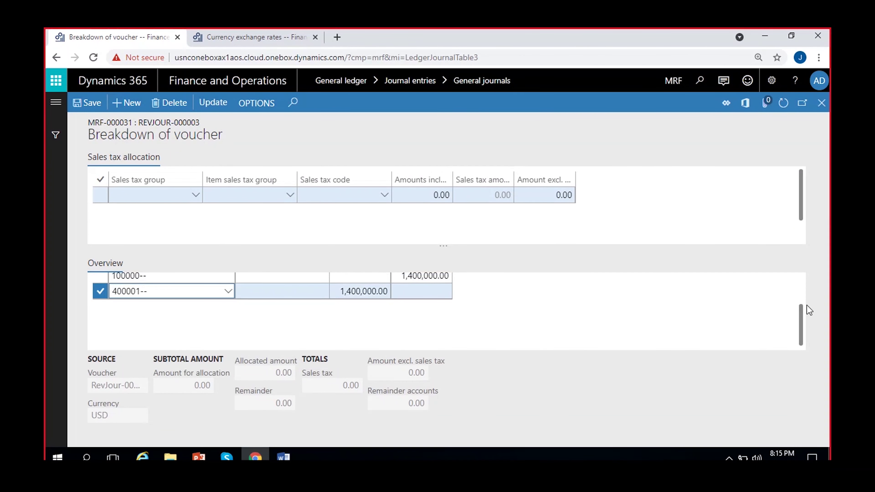
{"action": "scroll", "coordinate": [802, 313], "scroll_direction": "up", "scroll_amount": 1}
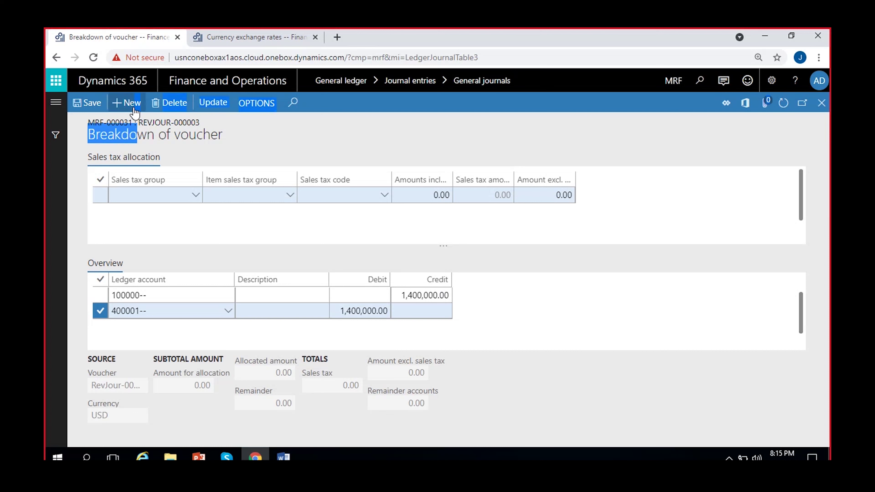
{"action": "triple_click", "coordinate": [144, 123]}
{"action": "left_click", "coordinate": [131, 108]}
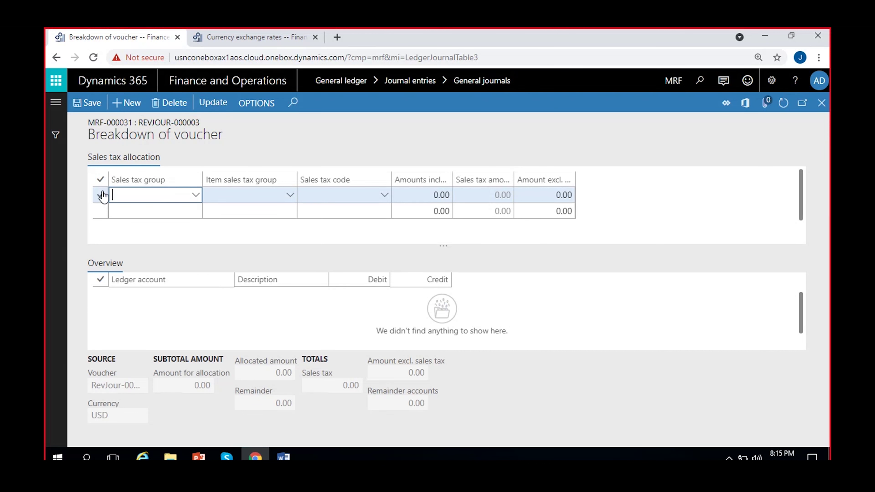
{"action": "left_click", "coordinate": [100, 182]}
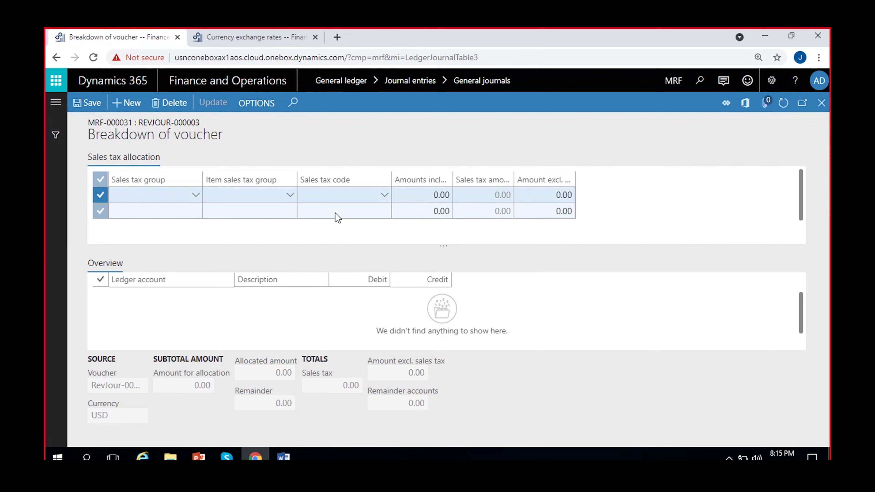
{"action": "key", "text": "alt+F9"}
{"action": "left_click", "coordinate": [544, 292]}
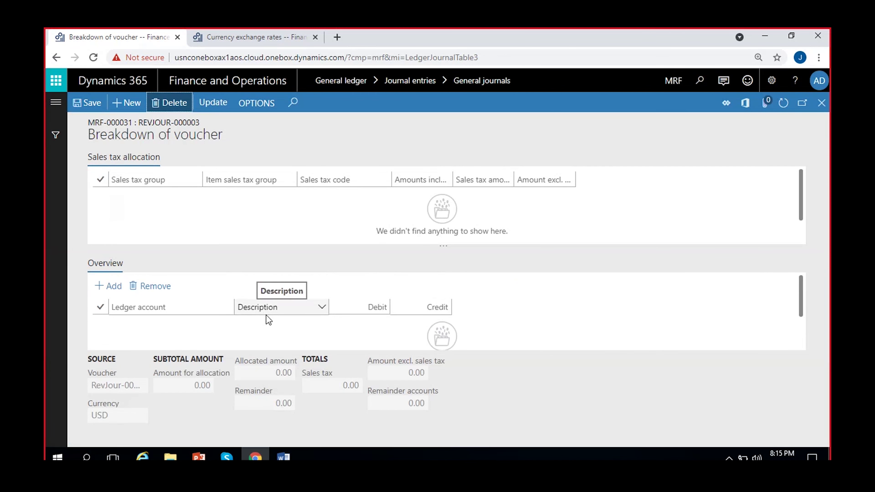
{"action": "left_click", "coordinate": [821, 103]}
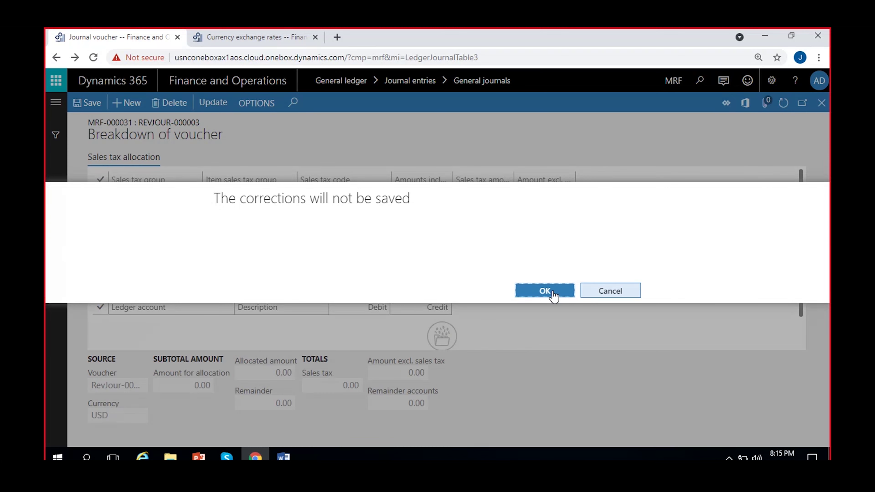
{"action": "left_click", "coordinate": [544, 291]}
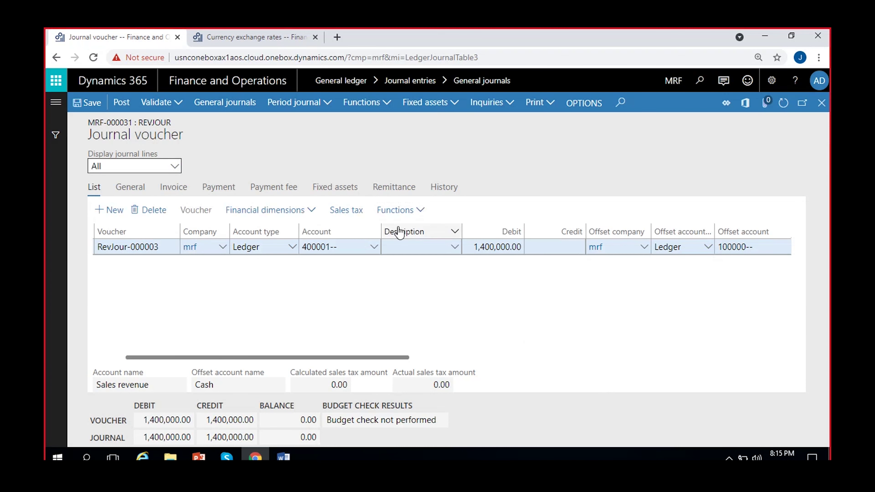
- Reopen the Breakdown of voucher page and set the 400001 sales revenue line's debit to 300,000
{"action": "left_click", "coordinate": [400, 209]}
{"action": "left_click", "coordinate": [406, 244]}
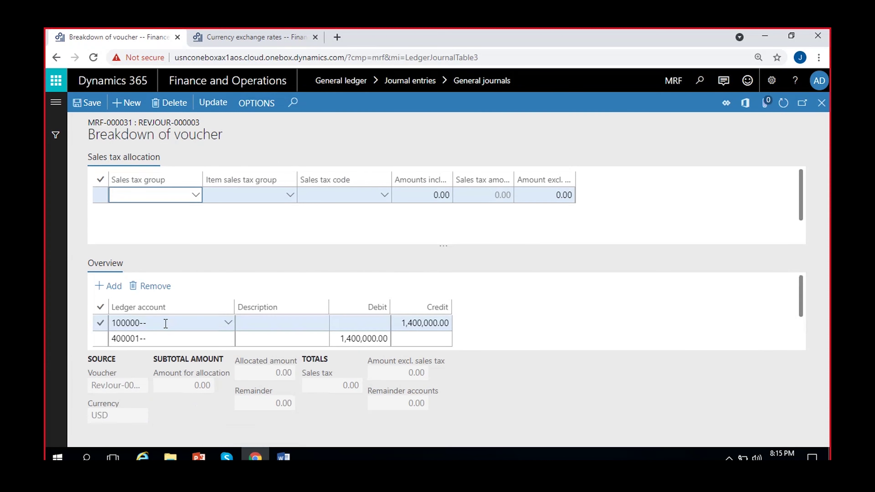
{"action": "left_click", "coordinate": [164, 337]}
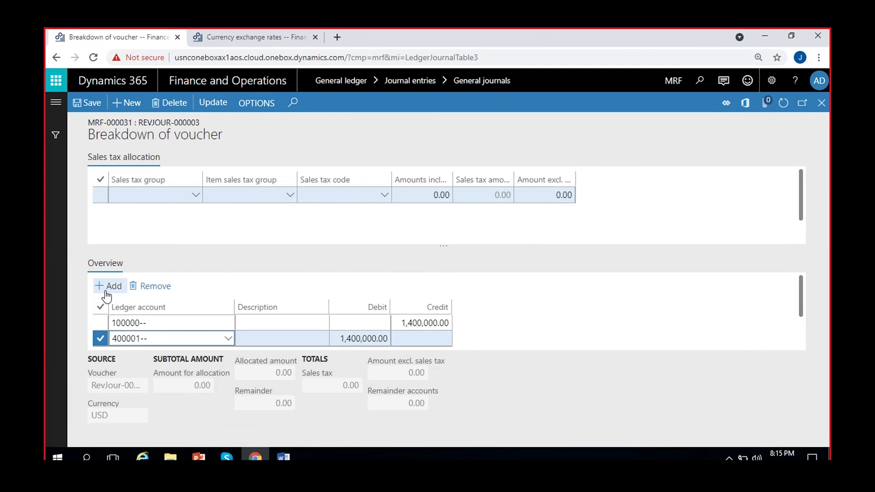
{"action": "left_click", "coordinate": [340, 336]}
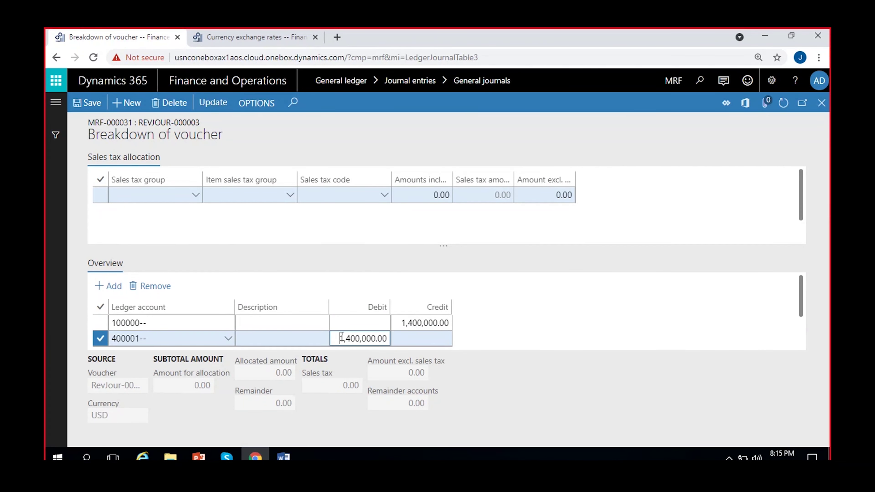
{"action": "key", "text": "BackSpace"}
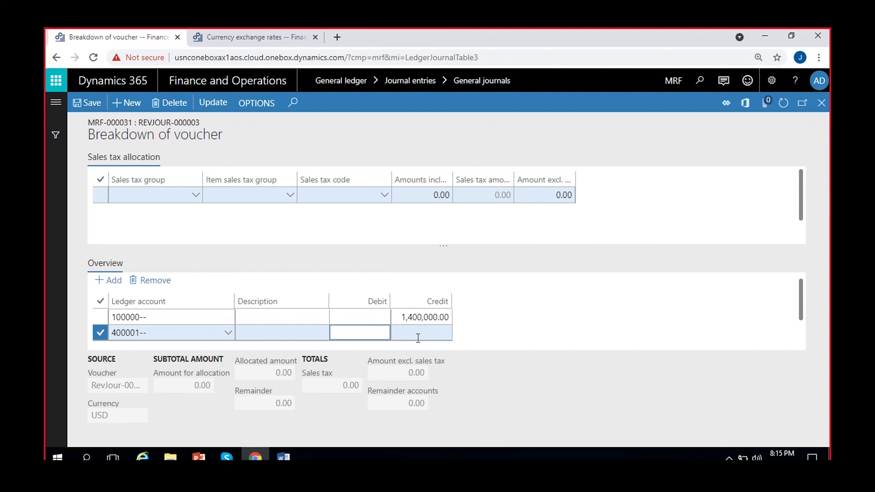
{"action": "key", "text": "BackSpace"}
{"action": "key", "text": "BackSpace"}
{"action": "type", "text": "300000"}
- Assign location 100, Hyderabad, to the 300,000 sales revenue line's ledger account
{"action": "left_click", "coordinate": [147, 331]}
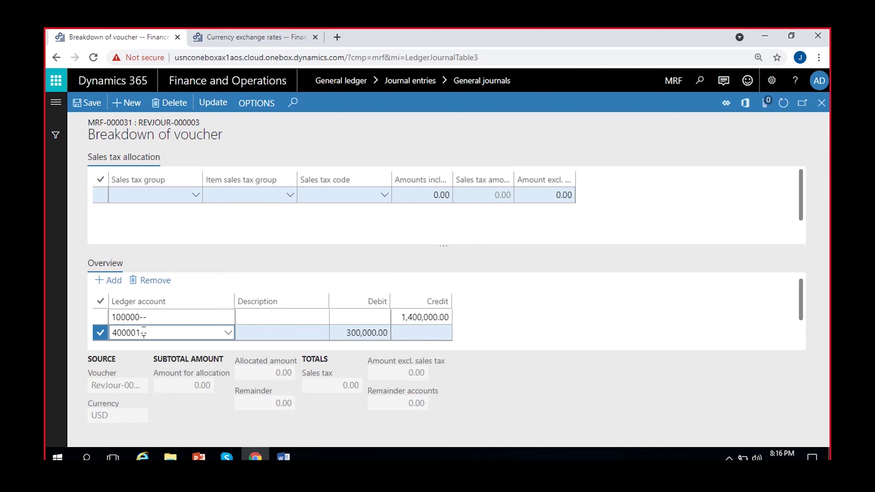
{"action": "left_click", "coordinate": [227, 334]}
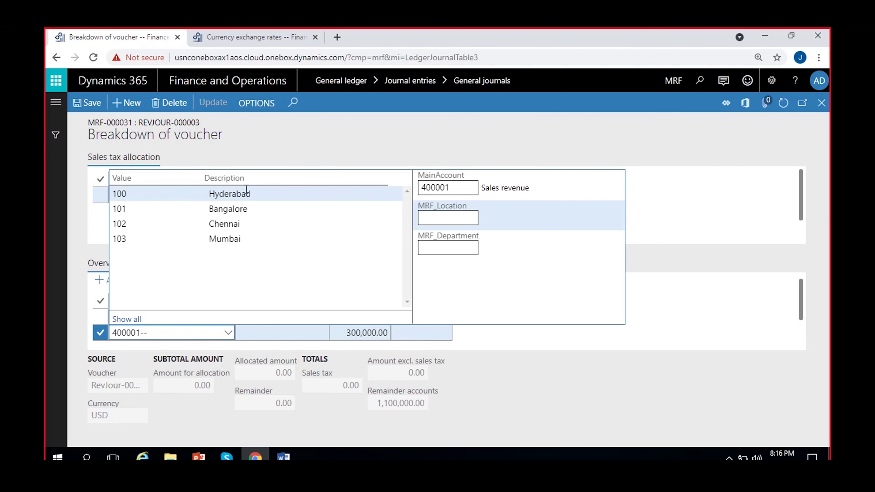
{"action": "left_click", "coordinate": [247, 193]}
{"action": "left_click", "coordinate": [185, 333]}
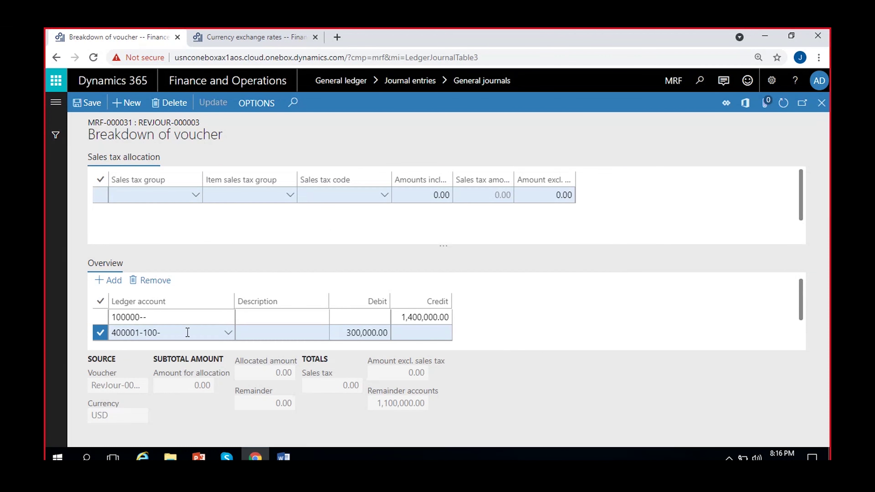
- Add a breakdown line for ledger account 400001, Sales revenue, with location 101, Bangalore
{"action": "left_click", "coordinate": [119, 285]}
{"action": "type", "text": "4"}
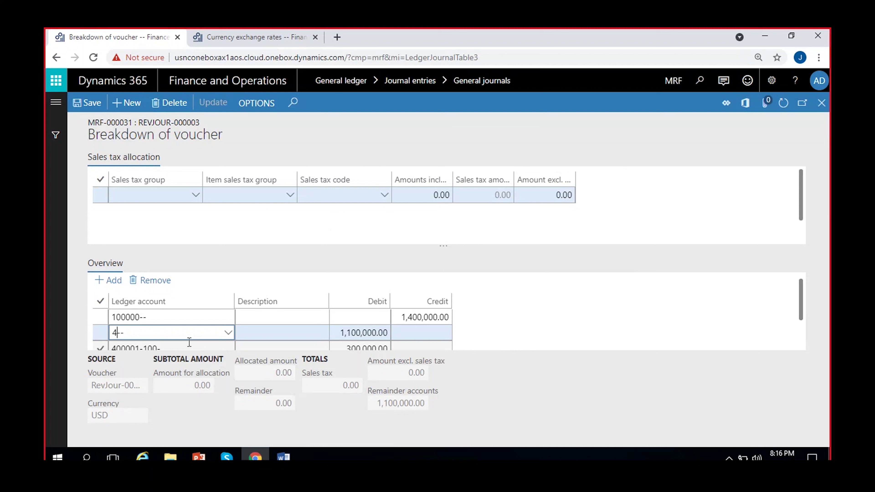
{"action": "type", "text": "000001"}
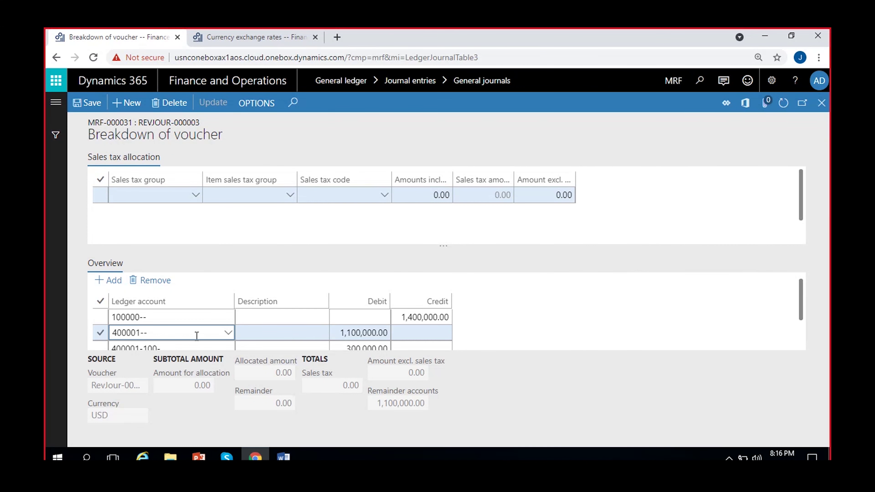
{"action": "left_click", "coordinate": [229, 333]}
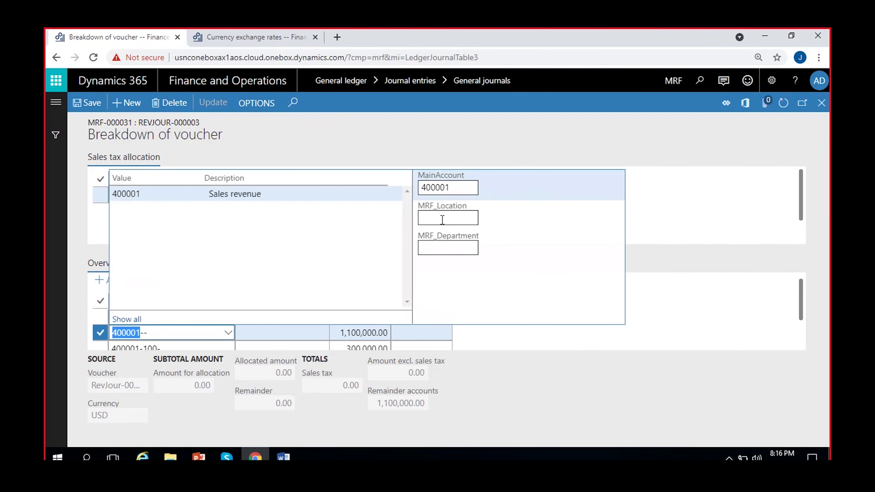
{"action": "left_click", "coordinate": [292, 196]}
{"action": "left_click", "coordinate": [258, 209]}
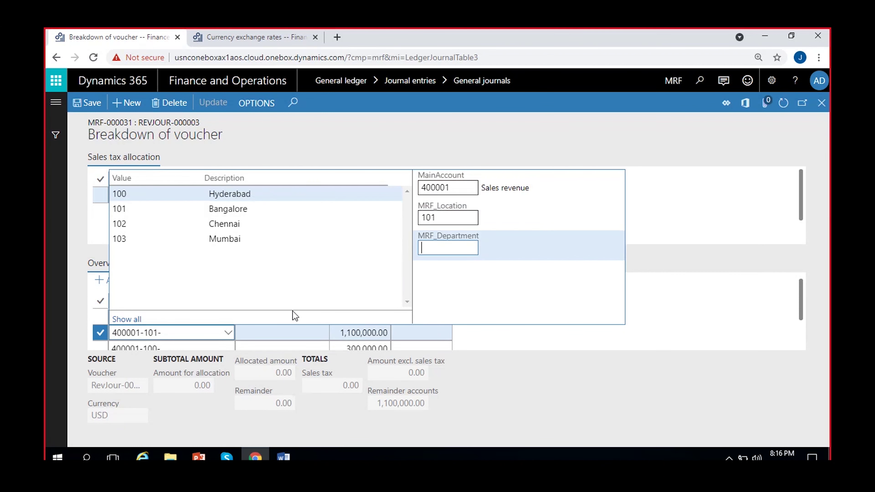
{"action": "scroll", "coordinate": [406, 341], "scroll_direction": "down", "scroll_amount": 1}
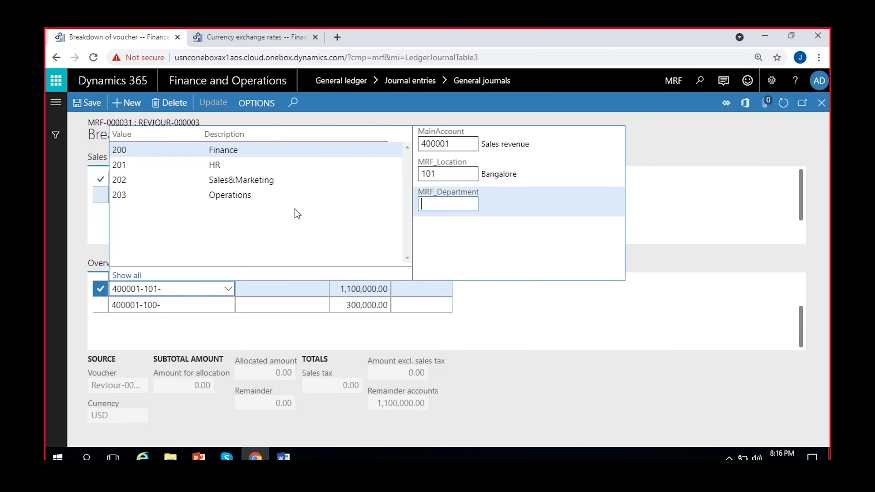
- Set the debit of the Bangalore revenue line, 400001-101, to 500,000
{"action": "left_click", "coordinate": [356, 288]}
{"action": "left_click_drag", "start_coordinate": [355, 289], "coordinate": [339, 288]}
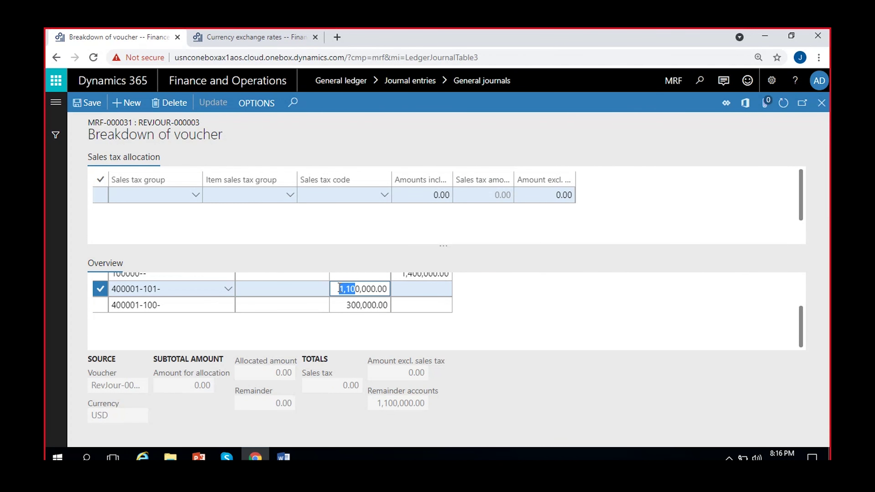
{"action": "key", "text": "BackSpace"}
{"action": "type", "text": "50"}
- Add a breakdown line for account 400001 with location 102, Chennai, and a debit of 200,000
{"action": "scroll", "coordinate": [798, 315], "scroll_direction": "up", "scroll_amount": 2}
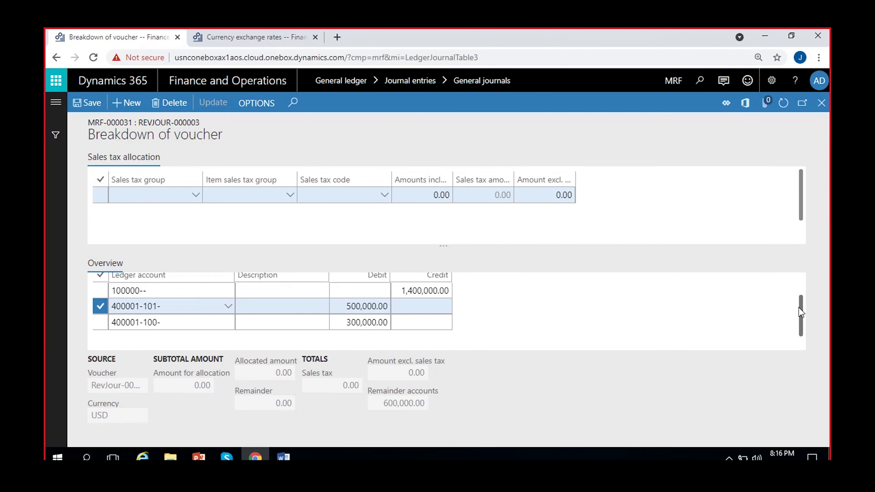
{"action": "left_click_drag", "start_coordinate": [798, 312], "coordinate": [799, 284]}
{"action": "left_click", "coordinate": [108, 286]}
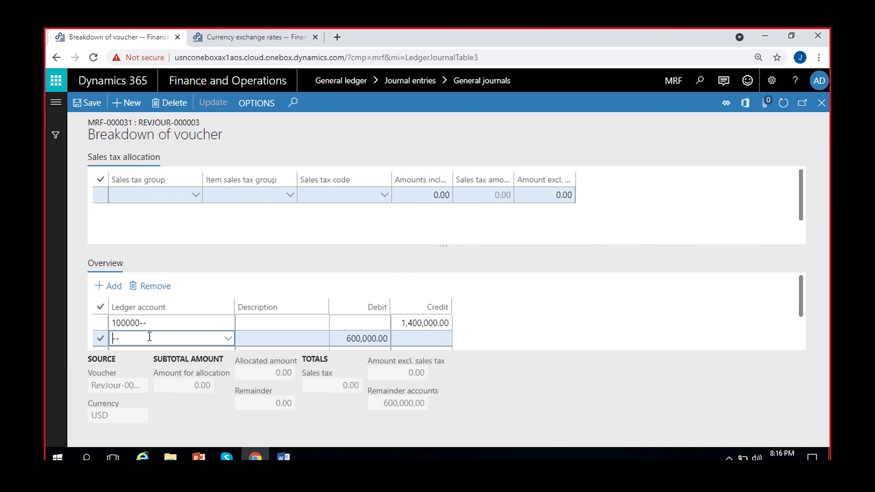
{"action": "type", "text": "400001-102"}
{"action": "left_click", "coordinate": [229, 338]}
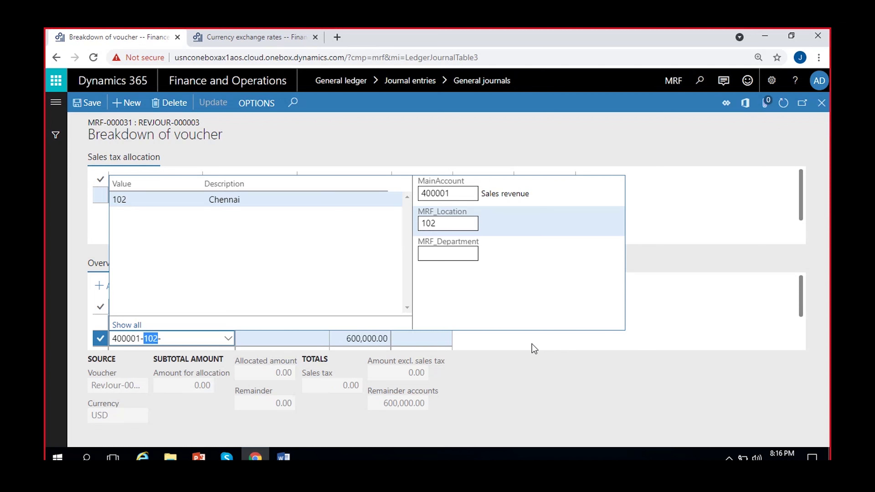
{"action": "left_click", "coordinate": [507, 347]}
{"action": "scroll", "coordinate": [391, 314], "scroll_direction": "down", "scroll_amount": 3}
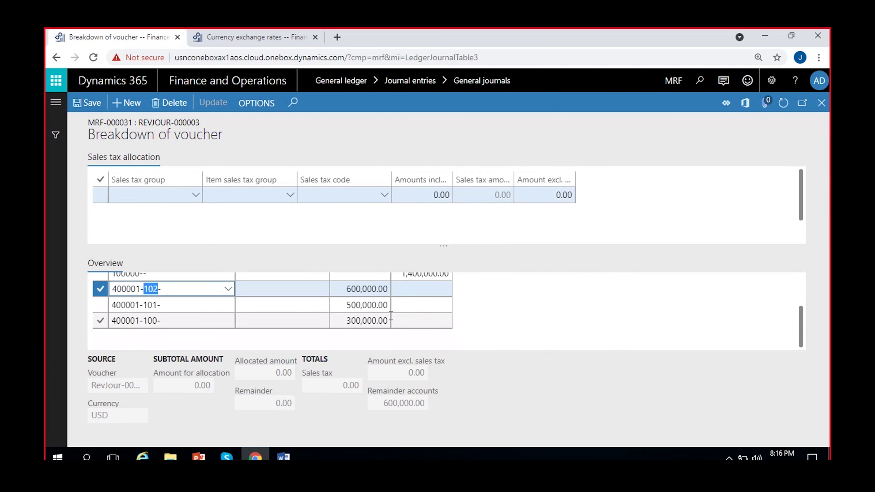
{"action": "left_click", "coordinate": [350, 289]}
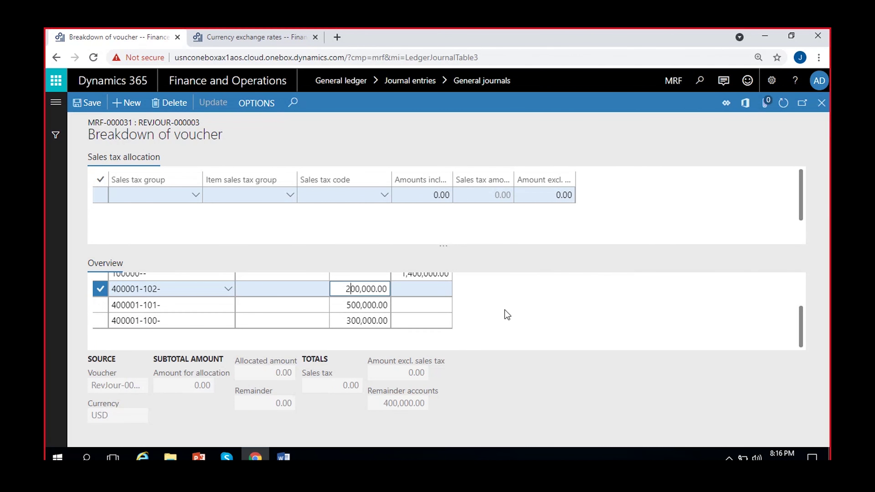
- Add a breakdown line for account 400001 with location 103, Mumbai, for the remaining 400,000 and save the breakdown
{"action": "left_click", "coordinate": [116, 291]}
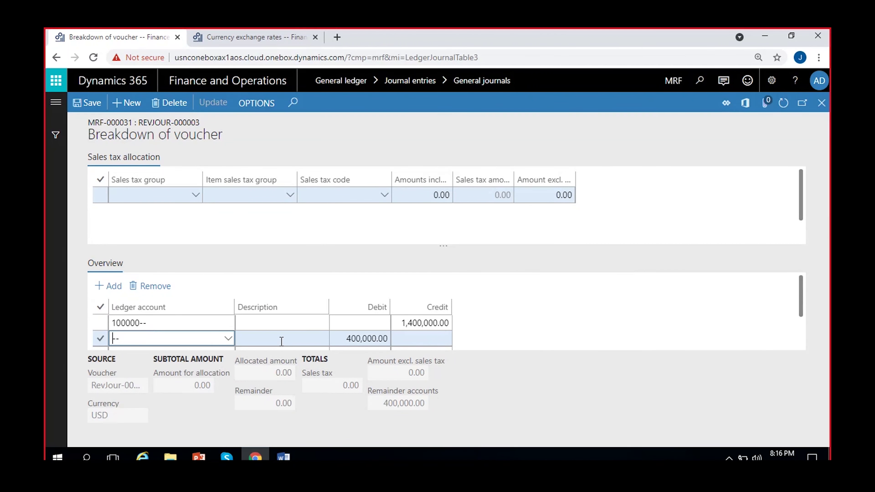
{"action": "type", "text": "400001-103"}
{"action": "left_click", "coordinate": [88, 102]}
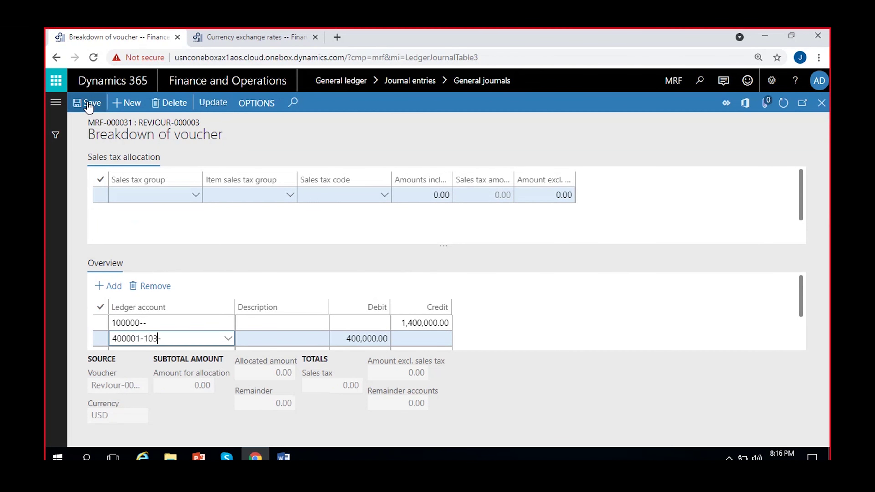
- Review the four city revenue lines and update the journal voucher with the breakdown
{"action": "scroll", "coordinate": [435, 341], "scroll_direction": "down", "scroll_amount": 2}
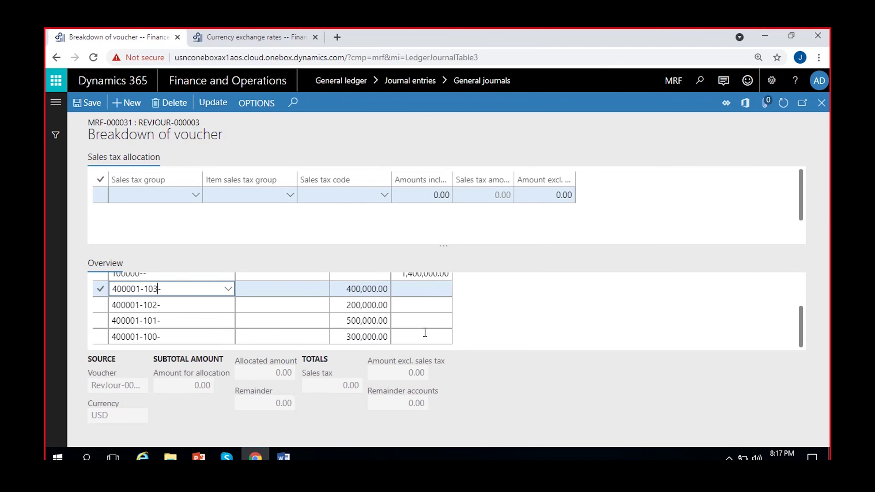
{"action": "scroll", "coordinate": [365, 316], "scroll_direction": "up", "scroll_amount": 2}
{"action": "scroll", "coordinate": [399, 322], "scroll_direction": "down", "scroll_amount": 2}
{"action": "left_click", "coordinate": [213, 103]}
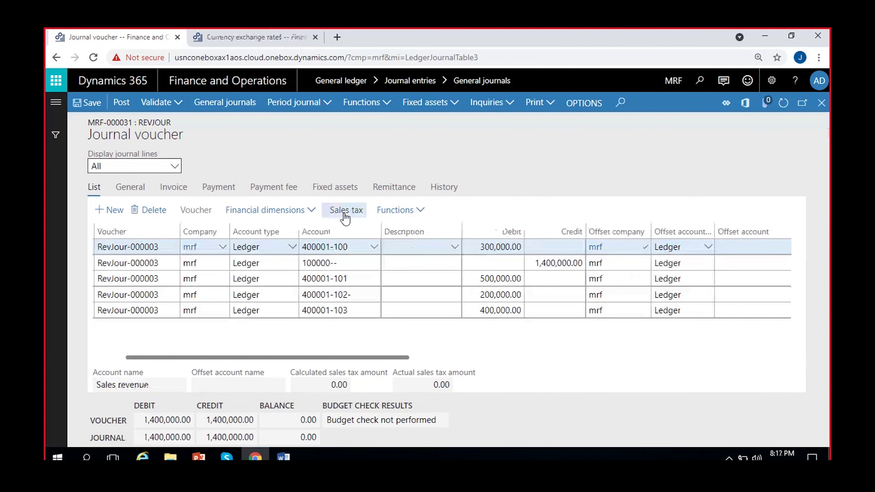
- Clear the 1,400,000 credit from the cash line, account 100000, of the revenue voucher
{"action": "left_click", "coordinate": [344, 247]}
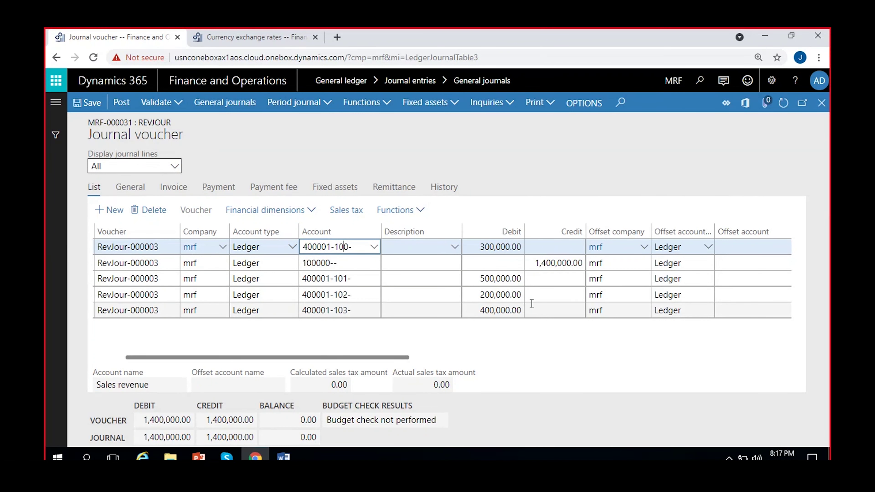
{"action": "left_click", "coordinate": [536, 262]}
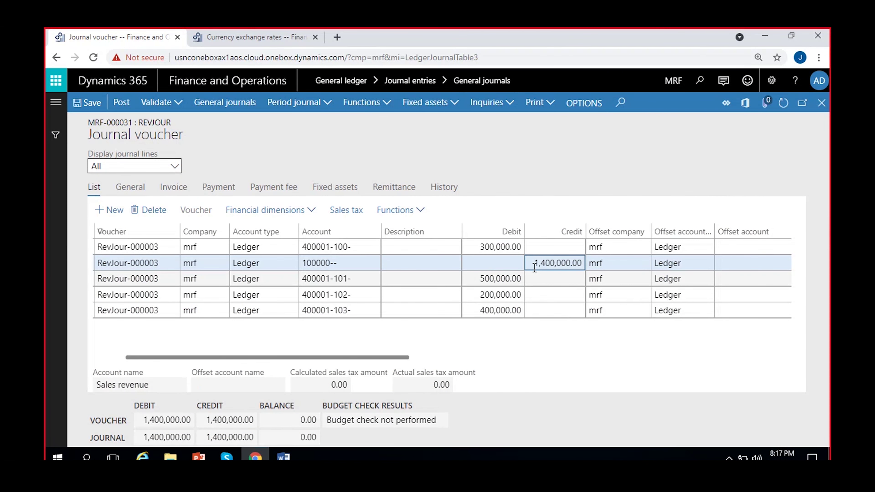
{"action": "left_click_drag", "start_coordinate": [534, 267], "coordinate": [577, 272]}
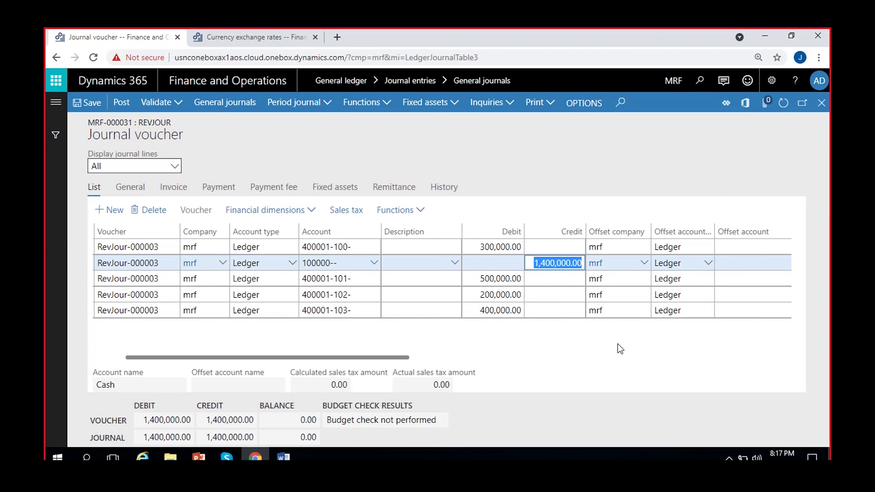
{"action": "key", "text": "BackSpace"}
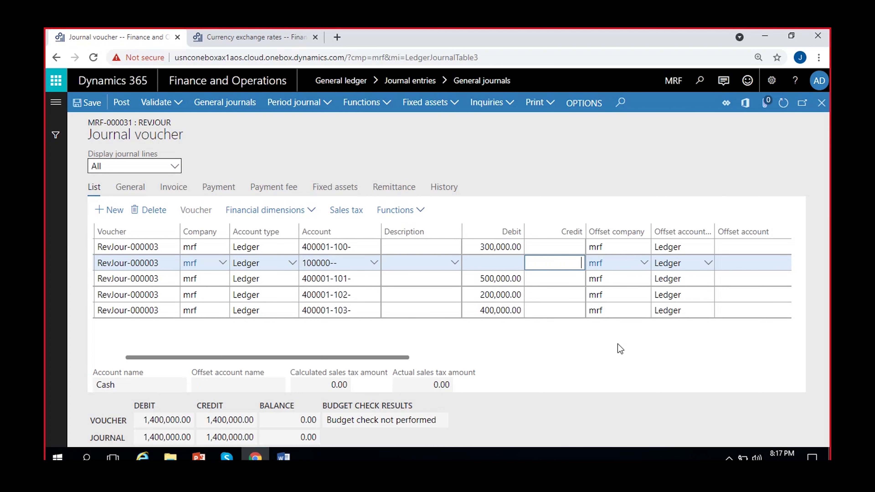
- Remove the debit from the 400001-100 revenue line and enter 300,000 as its credit instead
{"action": "left_click", "coordinate": [484, 246]}
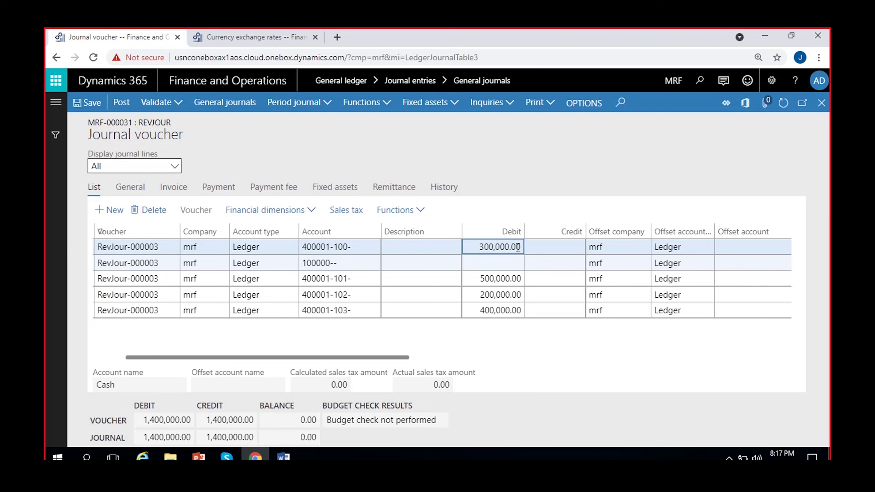
{"action": "key", "text": "BackSpace"}
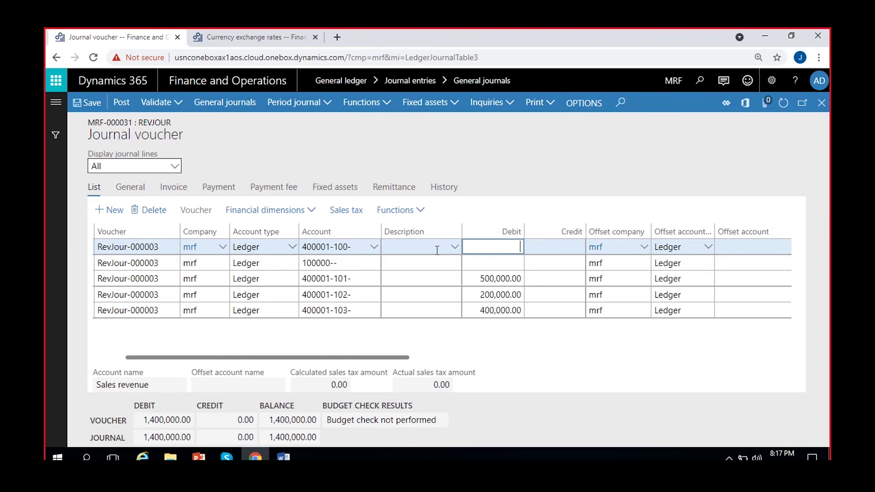
{"action": "left_click", "coordinate": [557, 248]}
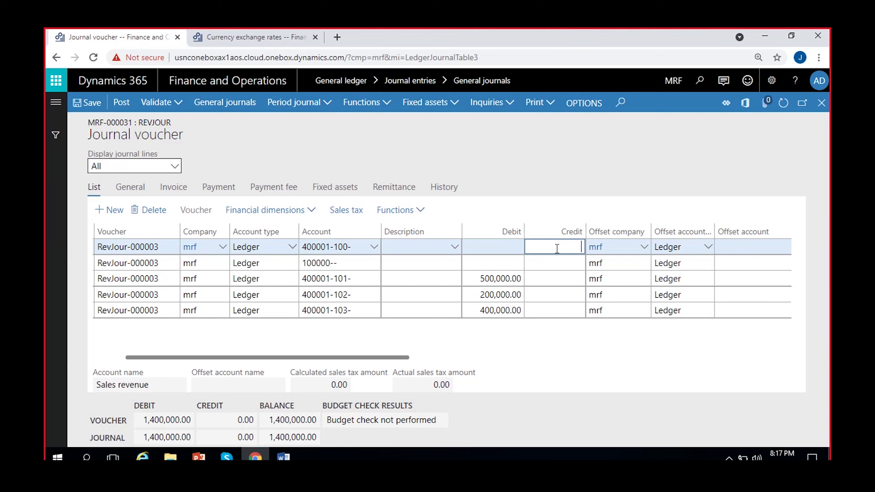
{"action": "type", "text": "300,000.00"}
- Copy the 400001-101 revenue line's 500,000 amount into its credit and clear its debit
{"action": "left_click", "coordinate": [498, 279]}
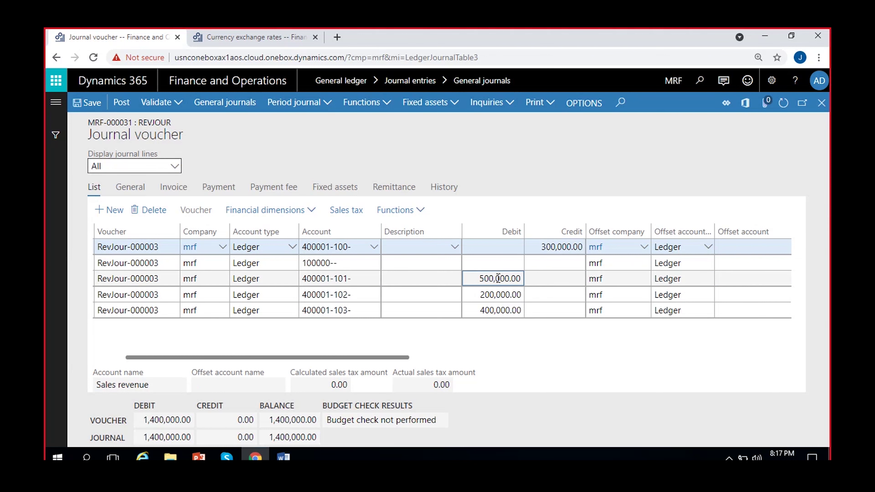
{"action": "double_click", "coordinate": [478, 278]}
{"action": "key", "text": "ctrl+c"}
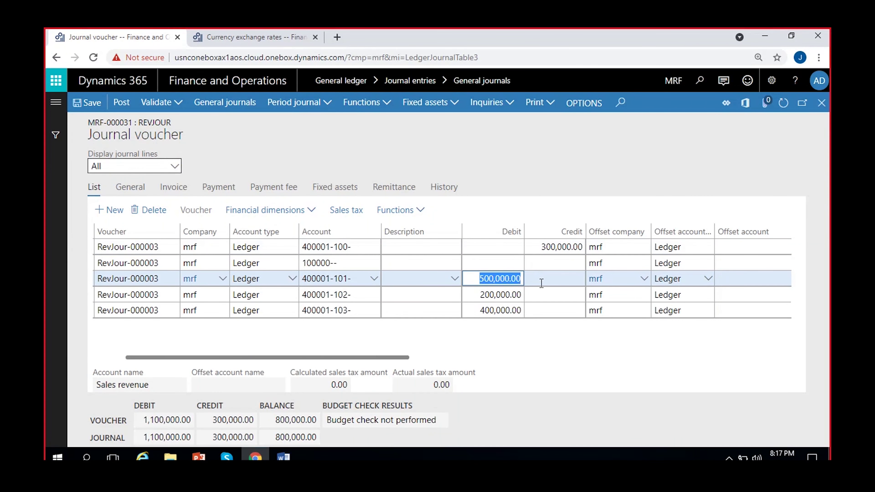
{"action": "left_click", "coordinate": [546, 279]}
{"action": "key", "text": "ctrl+v"}
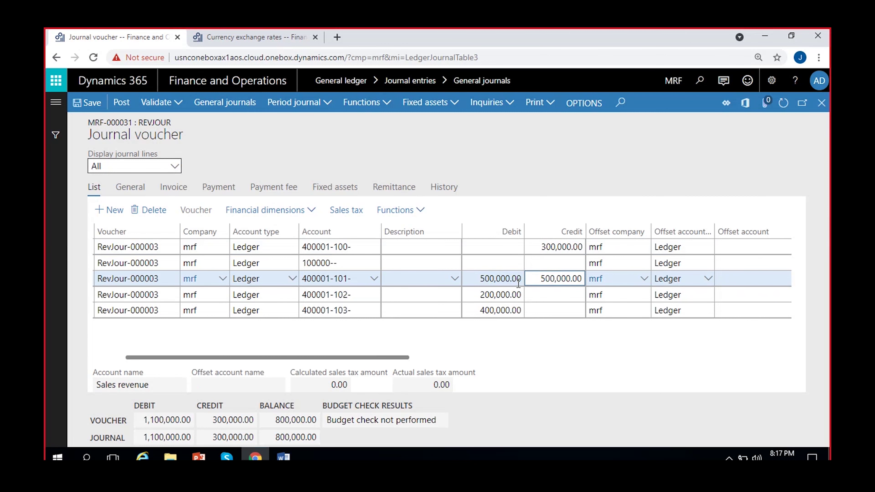
{"action": "left_click", "coordinate": [519, 281]}
- Remove the debit from the 400001-102 revenue line and enter 200,000 as its credit instead
{"action": "left_click", "coordinate": [513, 295]}
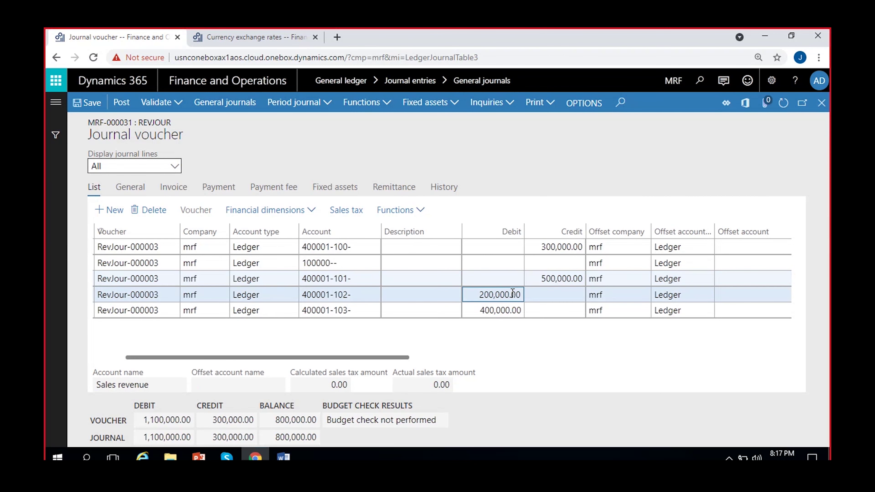
{"action": "double_click", "coordinate": [485, 294]}
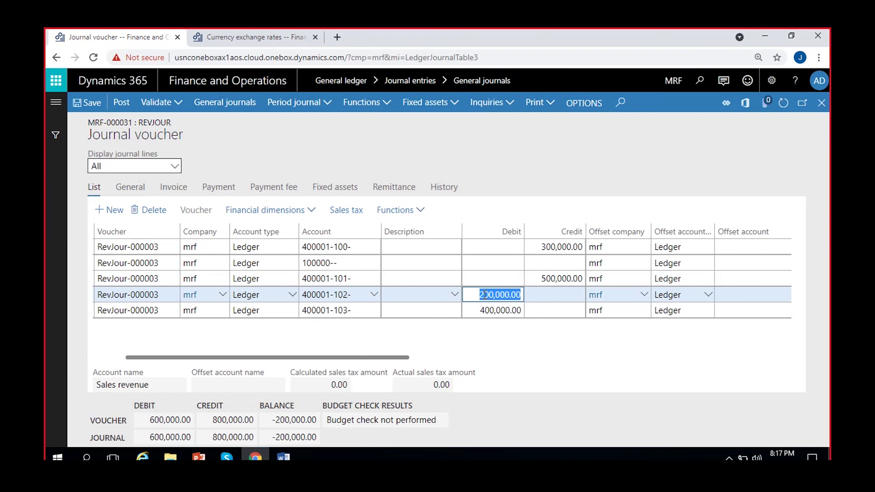
{"action": "key", "text": "BackSpace"}
{"action": "left_click", "coordinate": [570, 293]}
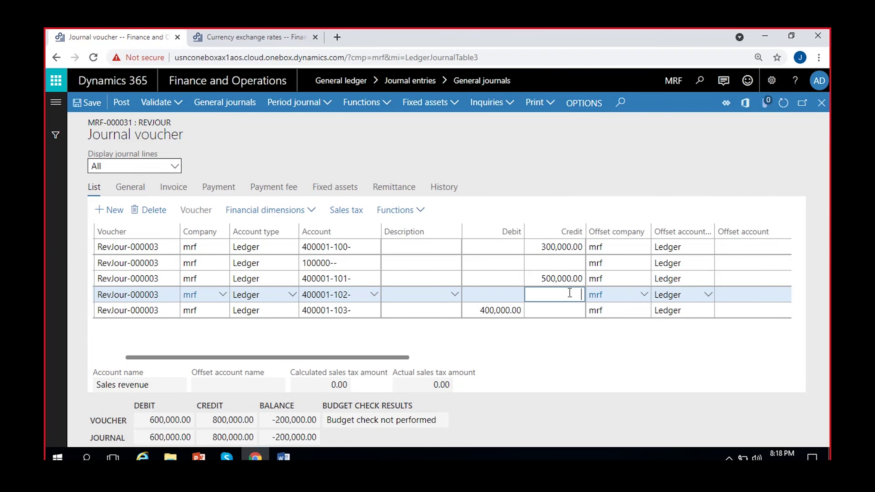
{"action": "type", "text": "2000000.00"}
- Remove the debit from the 400001-103 revenue line and enter 400,000 as its credit instead
{"action": "left_click", "coordinate": [481, 311]}
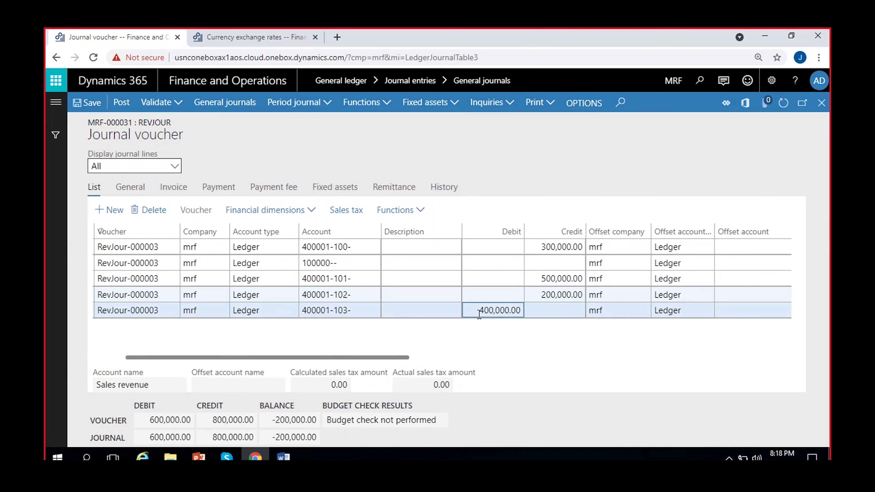
{"action": "double_click", "coordinate": [481, 311]}
{"action": "key", "text": "BackSpace"}
{"action": "left_click", "coordinate": [554, 311]}
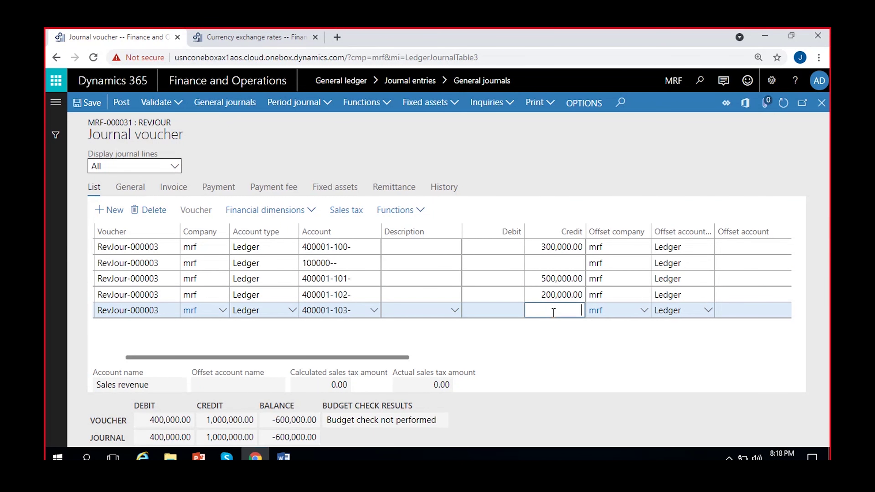
{"action": "type", "text": "4000000.00"}
- Enter a debit of 1,400,000 on the cash line, account 100000
{"action": "left_click", "coordinate": [491, 263]}
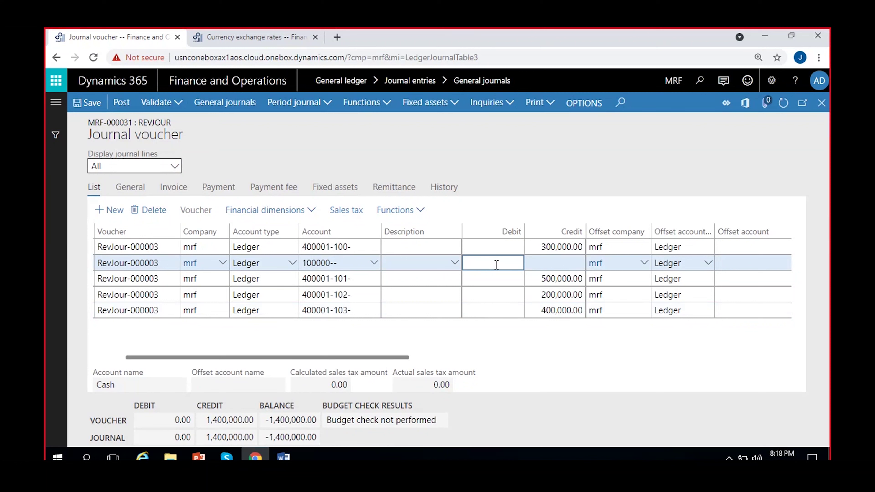
{"action": "type", "text": "1,400,00"}
{"action": "type", "text": "0"}
{"action": "left_click", "coordinate": [514, 355]}
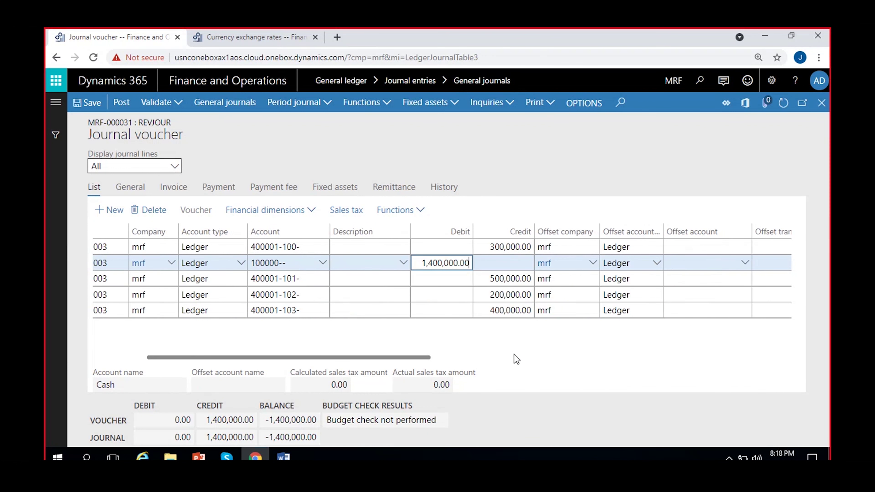
- Set the date of the cash line, account 100000, to 6/30/2021
{"action": "left_click", "coordinate": [485, 358]}
{"action": "left_click_drag", "start_coordinate": [493, 360], "coordinate": [192, 366]}
{"action": "left_click_drag", "start_coordinate": [513, 231], "coordinate": [505, 232]}
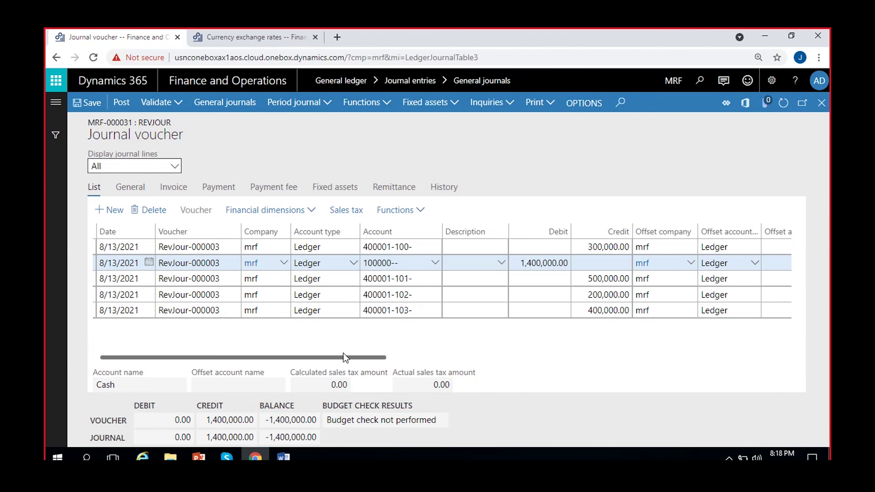
{"action": "left_click_drag", "start_coordinate": [345, 358], "coordinate": [333, 357]}
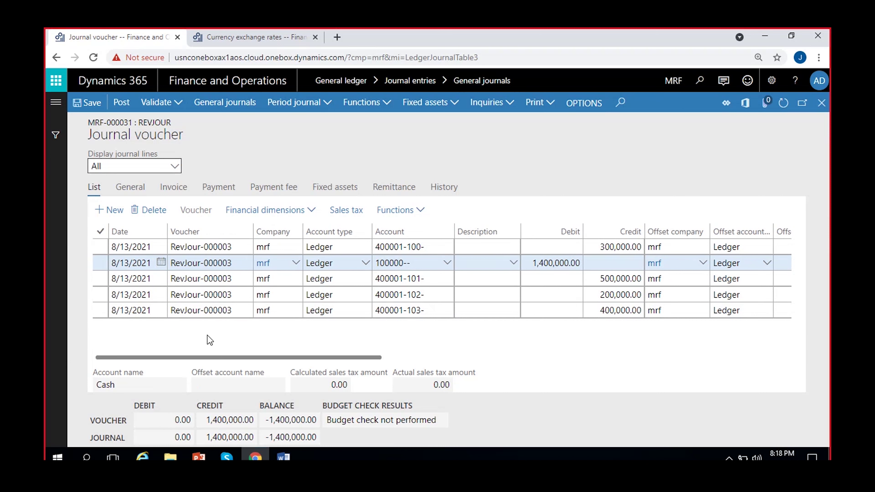
{"action": "left_click", "coordinate": [161, 262]}
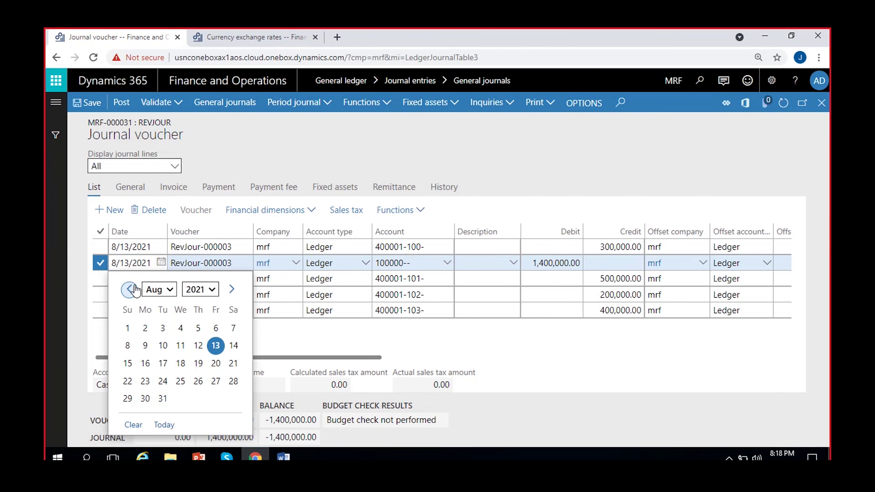
{"action": "left_click", "coordinate": [129, 289]}
{"action": "left_click", "coordinate": [129, 290]}
{"action": "left_click", "coordinate": [180, 399]}
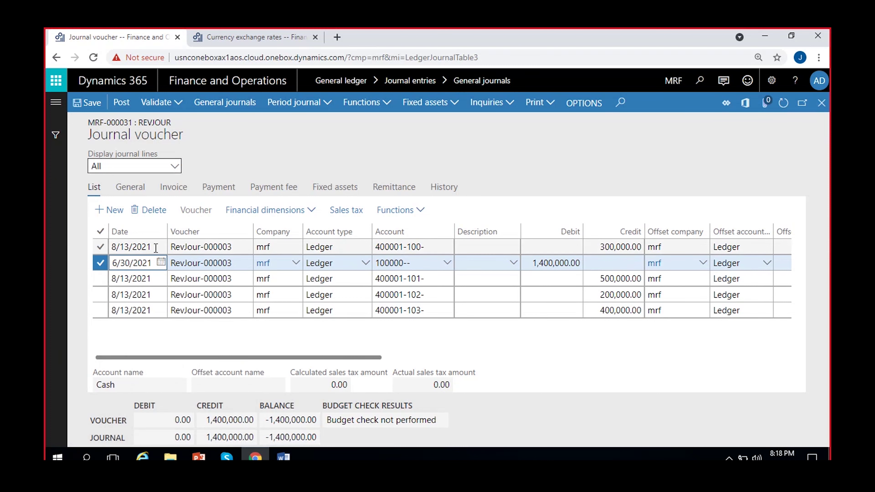
- Set the date of the 400001-100 revenue line to 6/30/2021
{"action": "left_click", "coordinate": [155, 247]}
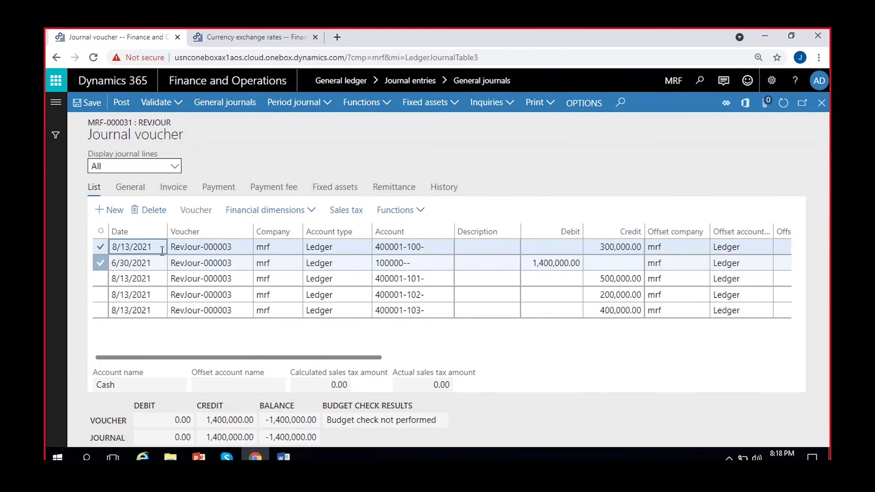
{"action": "type", "text": "6/30/2021"}
{"action": "left_click", "coordinate": [161, 247]}
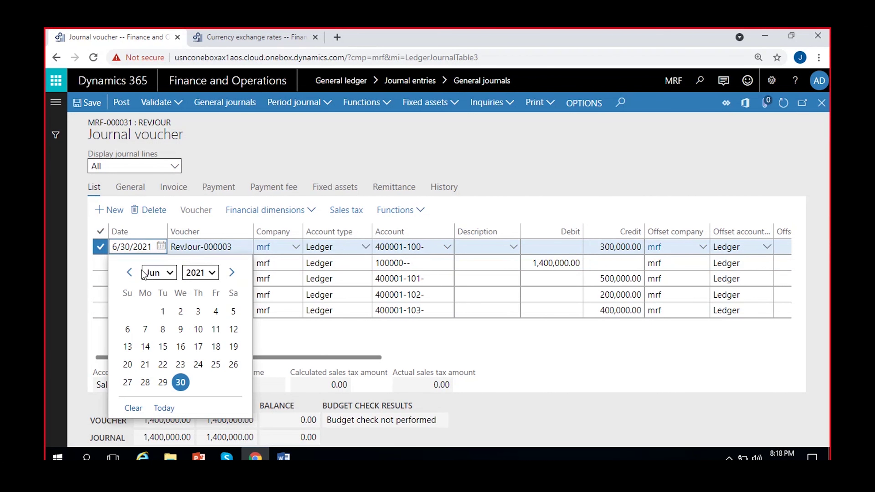
{"action": "left_click", "coordinate": [180, 382]}
- Set the date of the 400001-101 revenue line to 6/30/2021
{"action": "left_click", "coordinate": [157, 279], "text": "ctrl"}
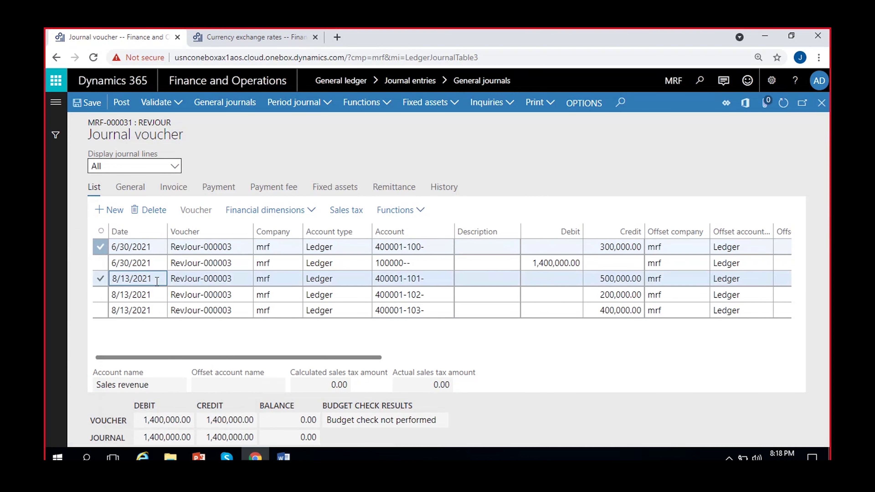
{"action": "left_click", "coordinate": [159, 284]}
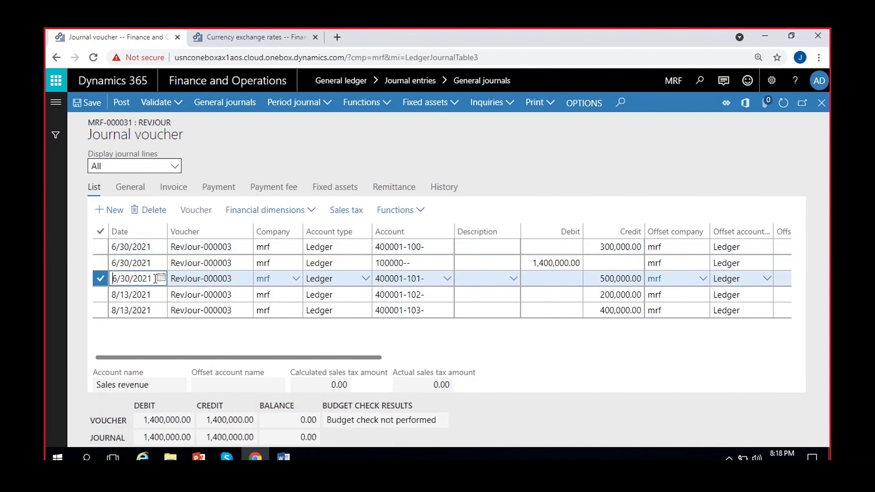
{"action": "type", "text": "6/30/2021"}
{"action": "left_click", "coordinate": [161, 278]}
{"action": "left_click", "coordinate": [182, 242]}
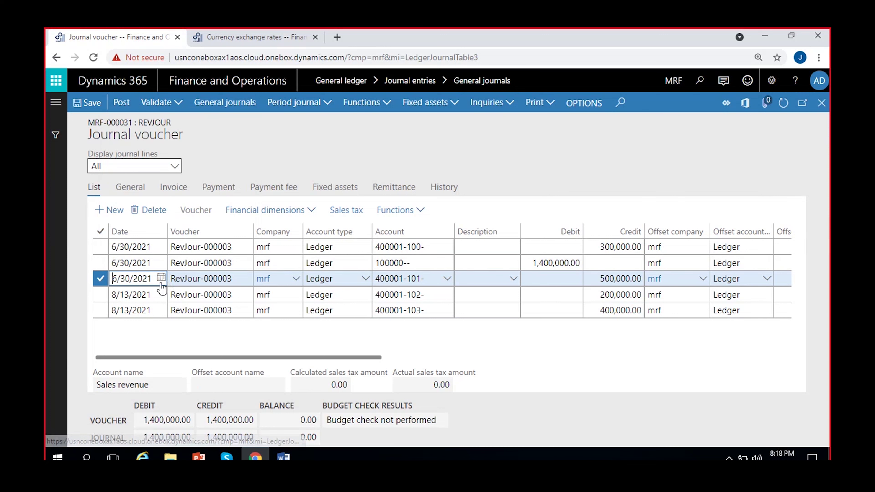
- Set the dates of the 400001-102 and 400001-103 revenue lines to 6/30/2021
{"action": "left_click", "coordinate": [158, 293]}
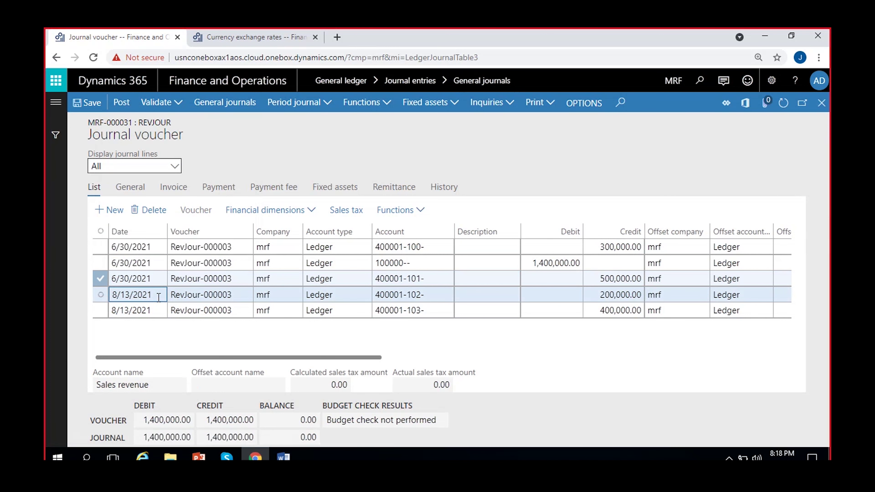
{"action": "left_click", "coordinate": [159, 295]}
{"action": "type", "text": "6/30/2021"}
{"action": "left_click", "coordinate": [161, 294]}
{"action": "left_click", "coordinate": [158, 308]}
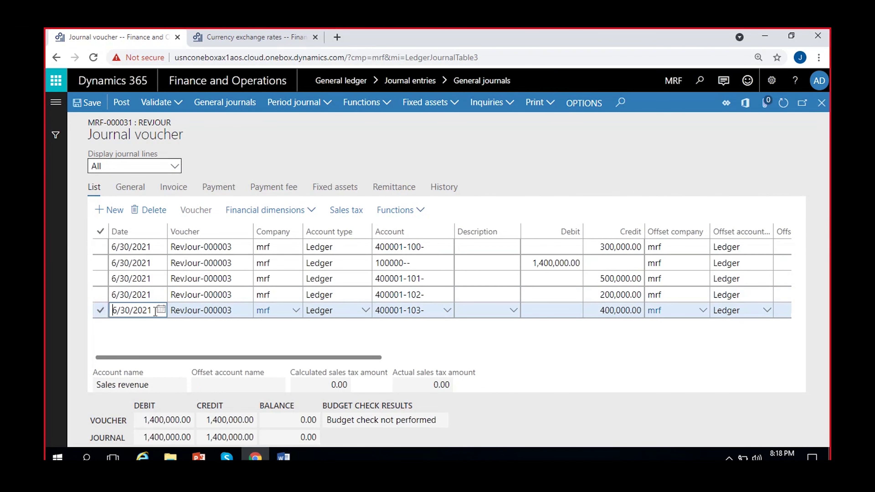
{"action": "type", "text": "6/30/2021"}
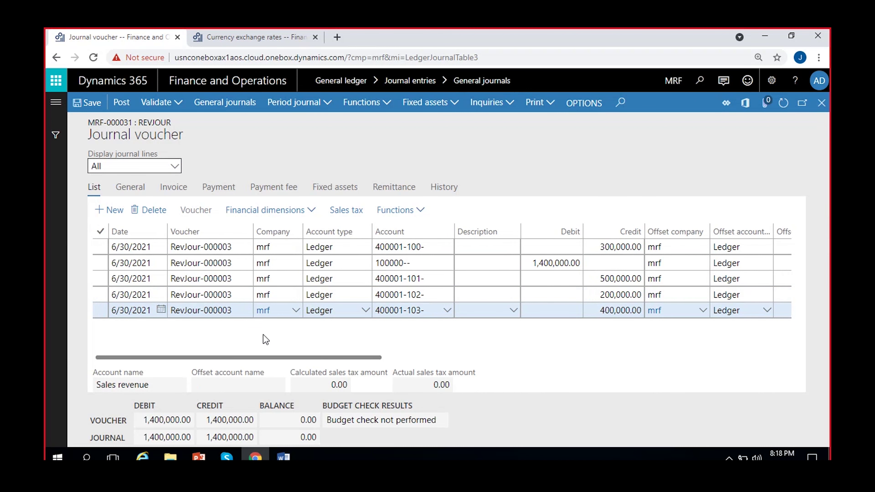
- Save the revenue journal voucher and post the journal
{"action": "left_click", "coordinate": [87, 103]}
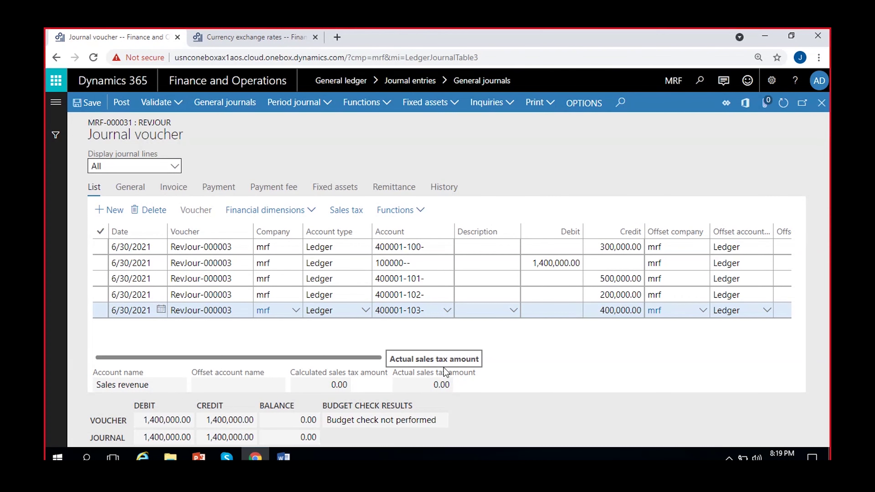
{"action": "left_click", "coordinate": [119, 105]}
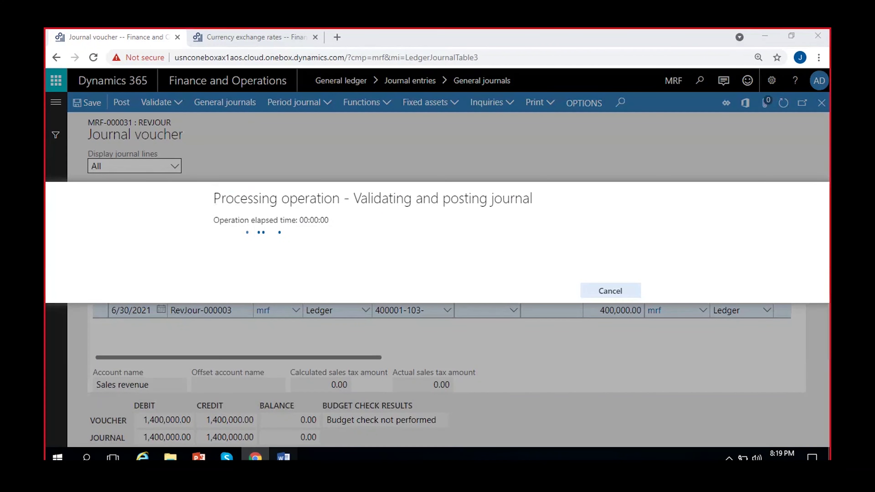
- Switch to the Word notes and review the basis method definition, the yearly advertisement expenses and the four city revenues
{"action": "key", "text": "alt+Tab"}
{"action": "left_click", "coordinate": [529, 191]}
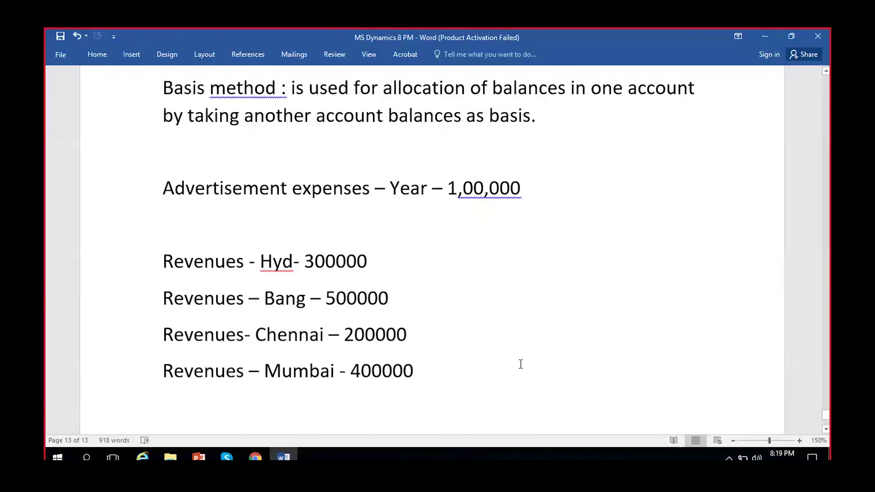
{"action": "scroll", "coordinate": [521, 364], "scroll_direction": "up", "scroll_amount": 1}
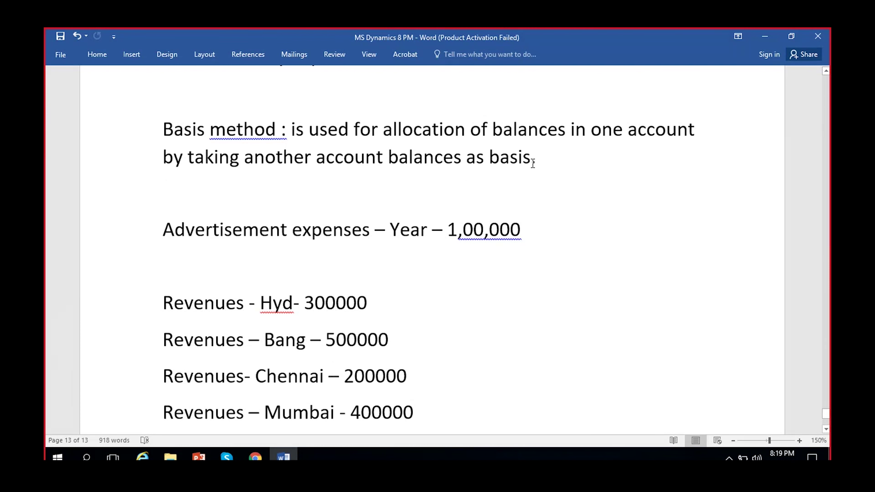
{"action": "scroll", "coordinate": [533, 163], "scroll_direction": "down", "scroll_amount": 1}
{"action": "left_click_drag", "start_coordinate": [161, 188], "coordinate": [514, 188]}
{"action": "left_click_drag", "start_coordinate": [163, 261], "coordinate": [428, 360]}
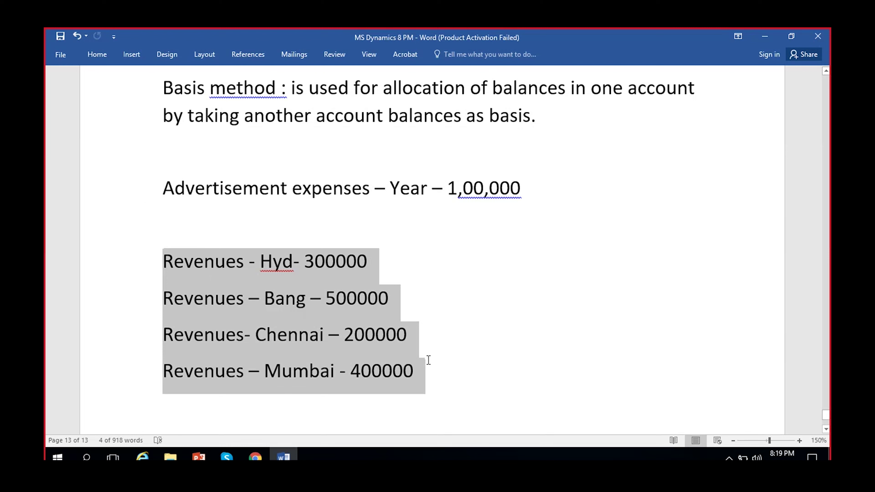
{"action": "left_click", "coordinate": [529, 408]}
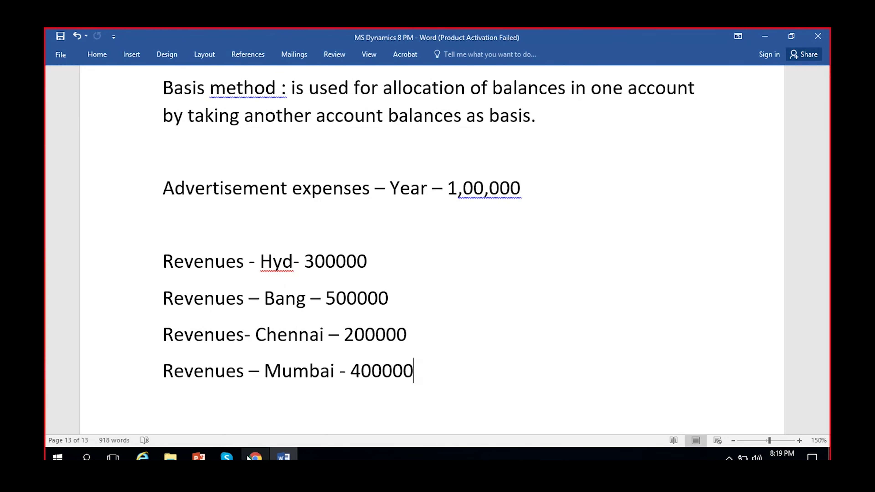
- Switch back to Dynamics 365 and close the posted revenue journal voucher to return to the general journals list
{"action": "left_click", "coordinate": [249, 457]}
{"action": "left_click", "coordinate": [248, 458]}
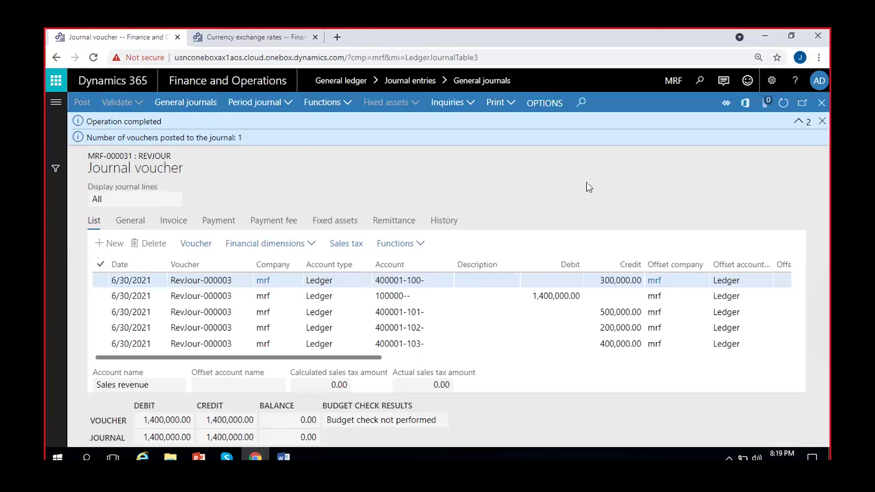
{"action": "left_click", "coordinate": [822, 121]}
{"action": "left_click", "coordinate": [822, 104]}
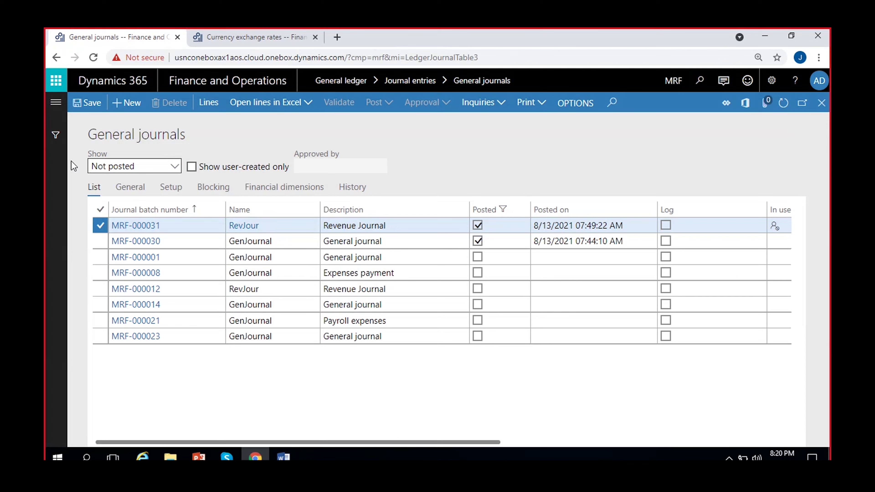
- Open the Ledger allocation basis page from the General ledger allocations
{"action": "left_click", "coordinate": [58, 103]}
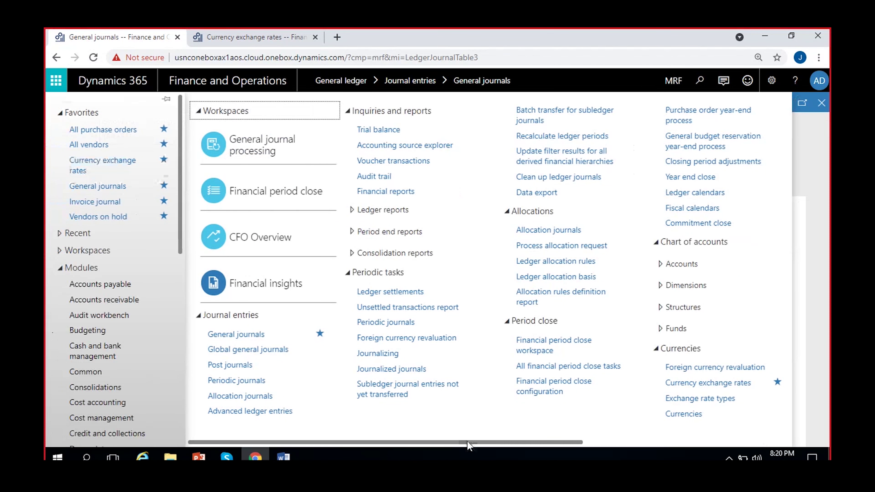
{"action": "scroll", "coordinate": [469, 445], "scroll_direction": "right", "scroll_amount": 2}
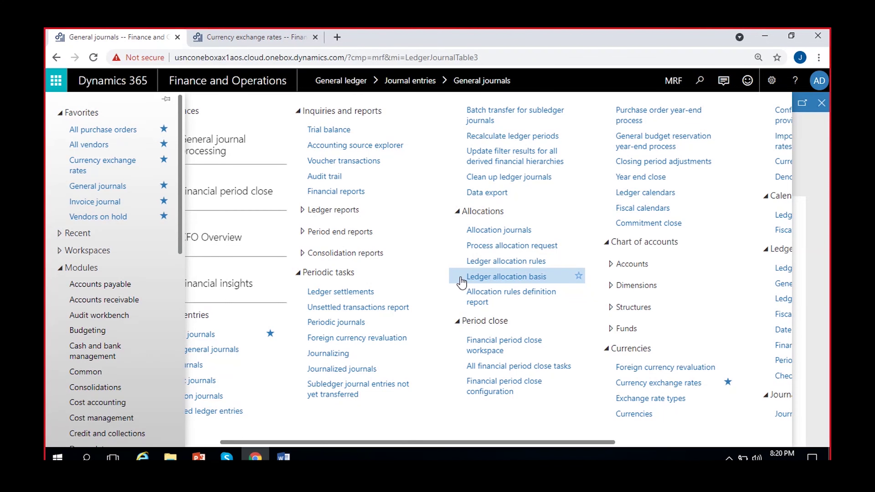
{"action": "scroll", "coordinate": [140, 337], "scroll_direction": "down", "scroll_amount": 5}
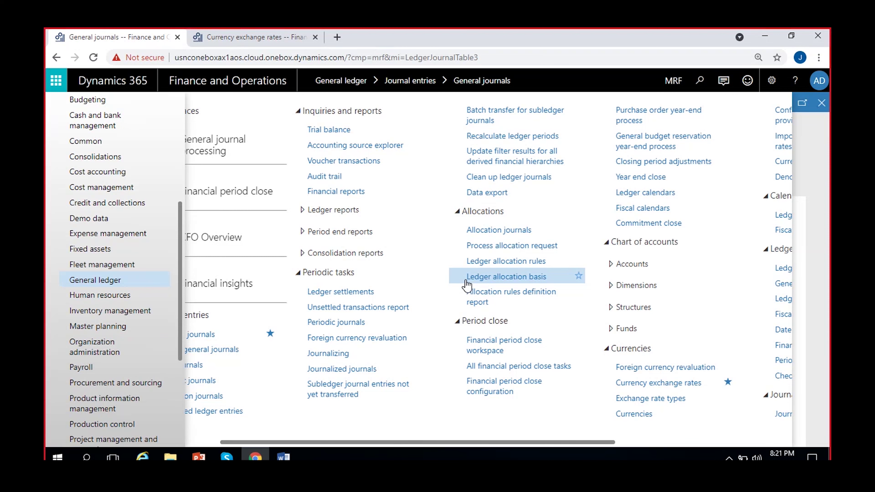
{"action": "left_click", "coordinate": [482, 284]}
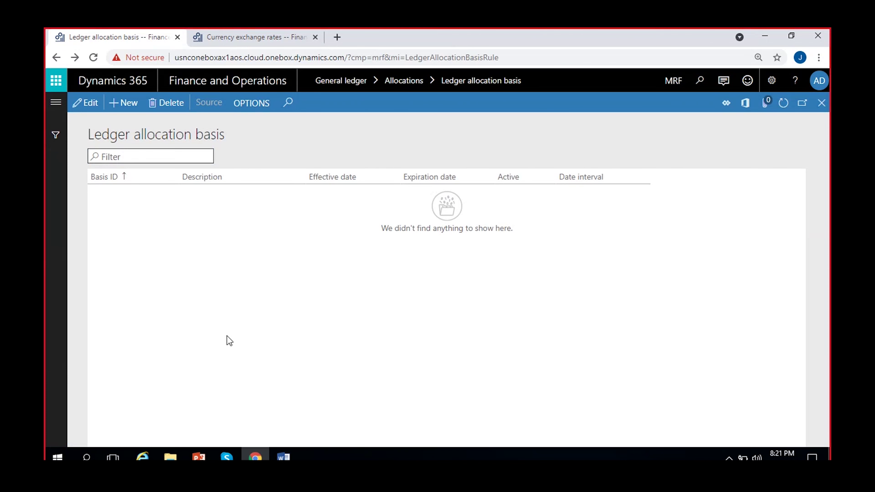
{"action": "left_click_drag", "start_coordinate": [196, 133], "coordinate": [226, 134]}
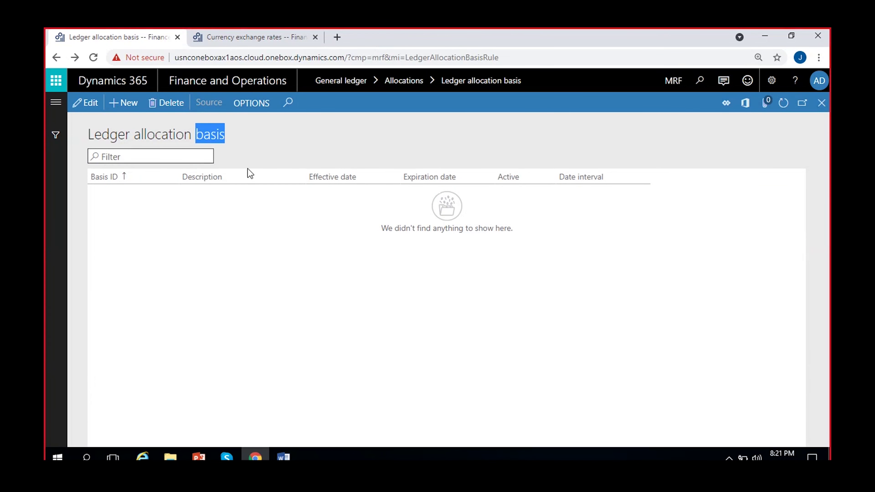
{"action": "left_click", "coordinate": [309, 277]}
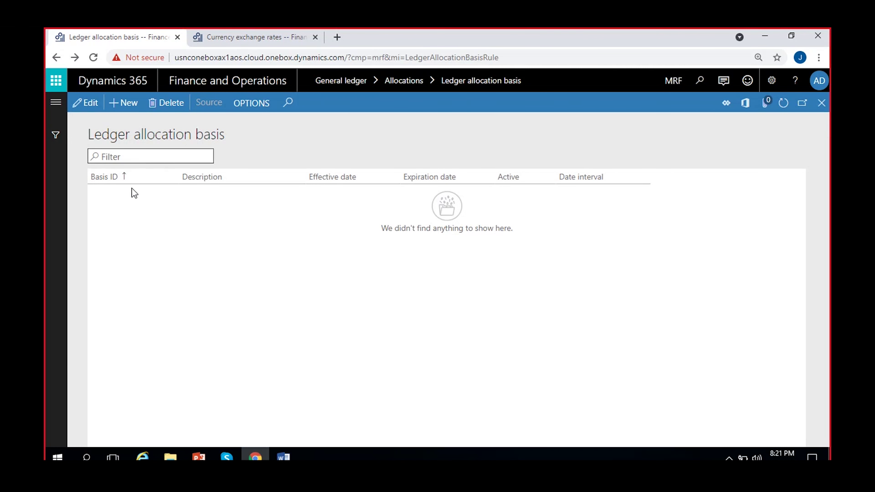
- Create a ledger allocation basis with the description Salesrevenue-Hyd and mark it active
{"action": "left_click", "coordinate": [123, 103]}
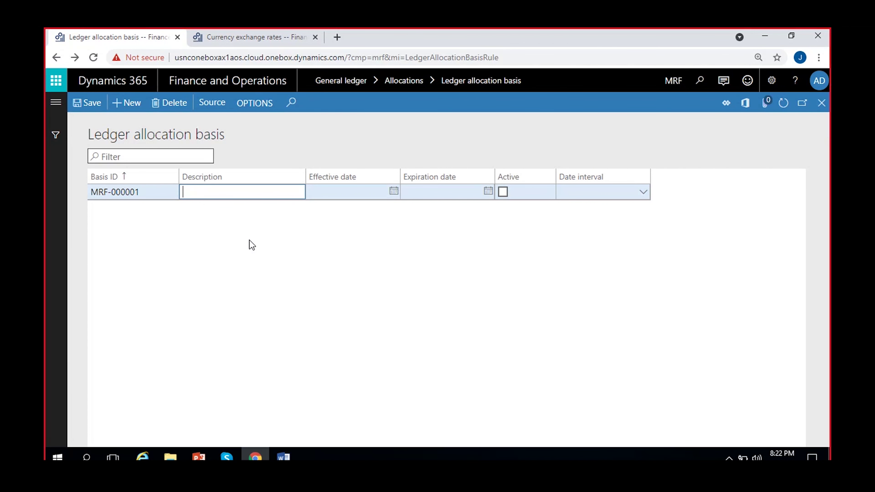
{"action": "type", "text": "Sales"}
{"action": "type", "text": "revenue-Hyd"}
{"action": "left_click", "coordinate": [341, 192]}
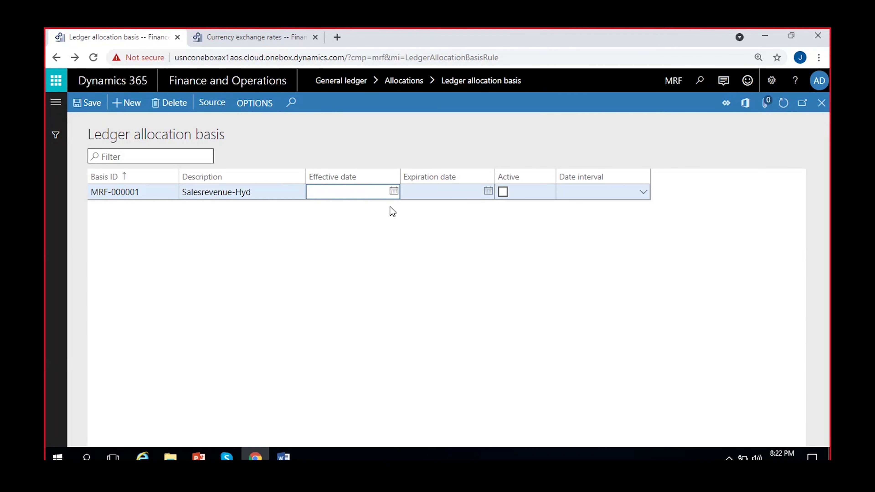
{"action": "key", "text": "Tab"}
{"action": "left_click", "coordinate": [352, 194]}
{"action": "left_click", "coordinate": [503, 193]}
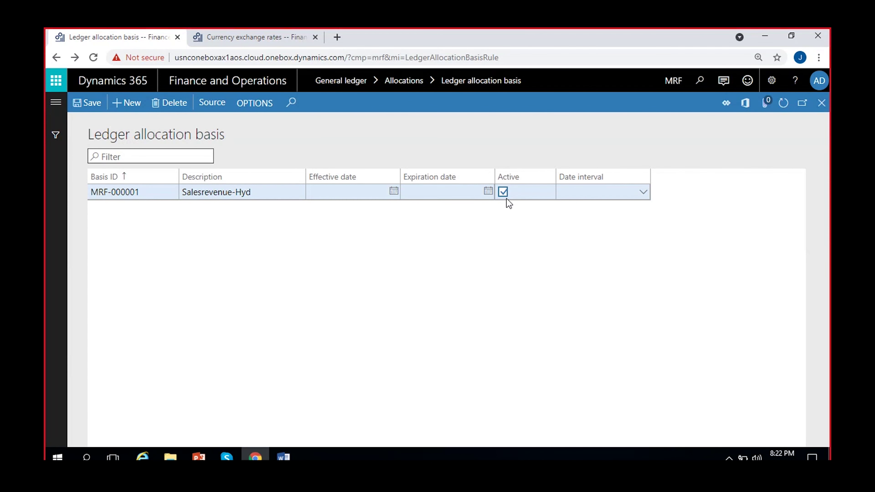
{"action": "left_click", "coordinate": [606, 192]}
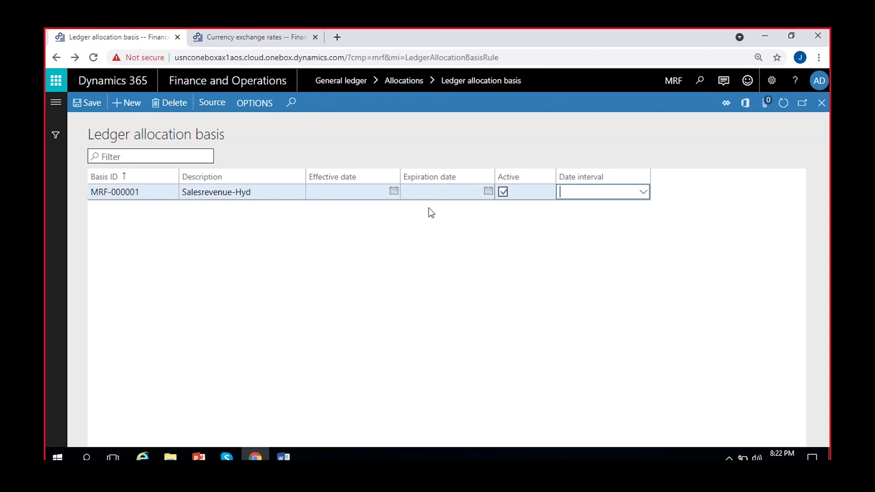
{"action": "left_click", "coordinate": [643, 199]}
{"action": "left_click", "coordinate": [520, 253]}
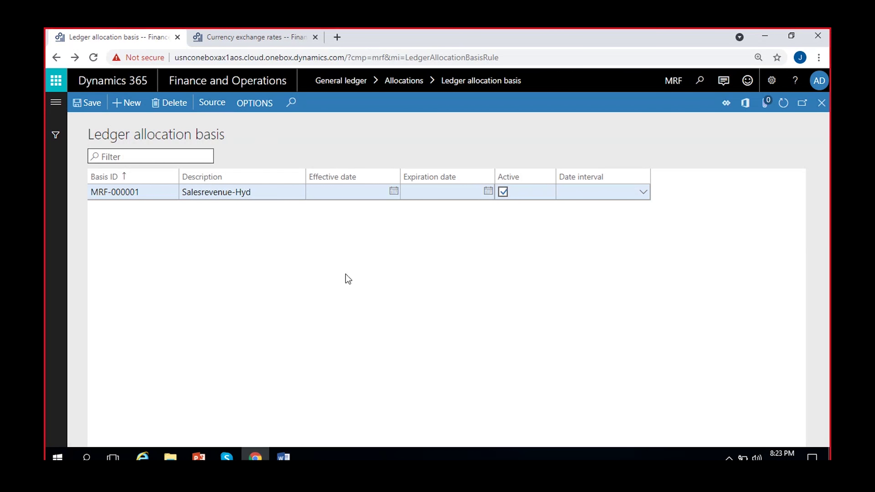
- Add a Main account source line with sales revenue account 400001 as the criteria for the Salesrevenue-Hyd basis
{"action": "left_click", "coordinate": [212, 104]}
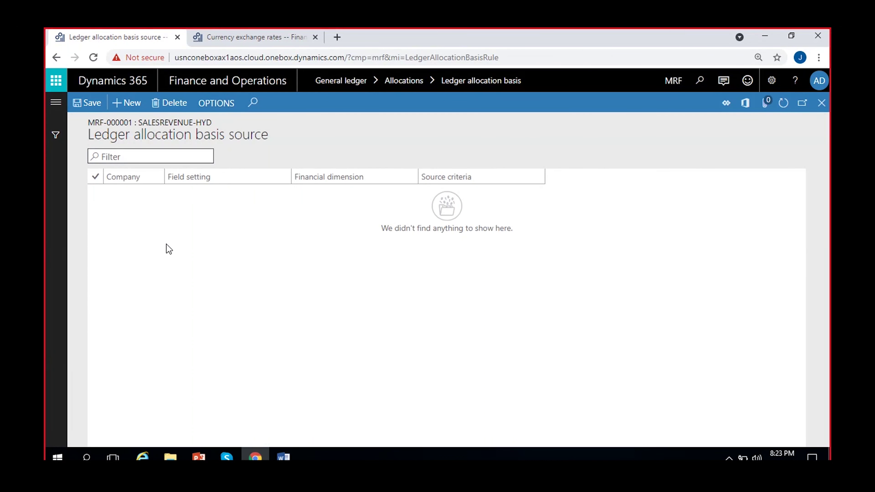
{"action": "left_click", "coordinate": [132, 104]}
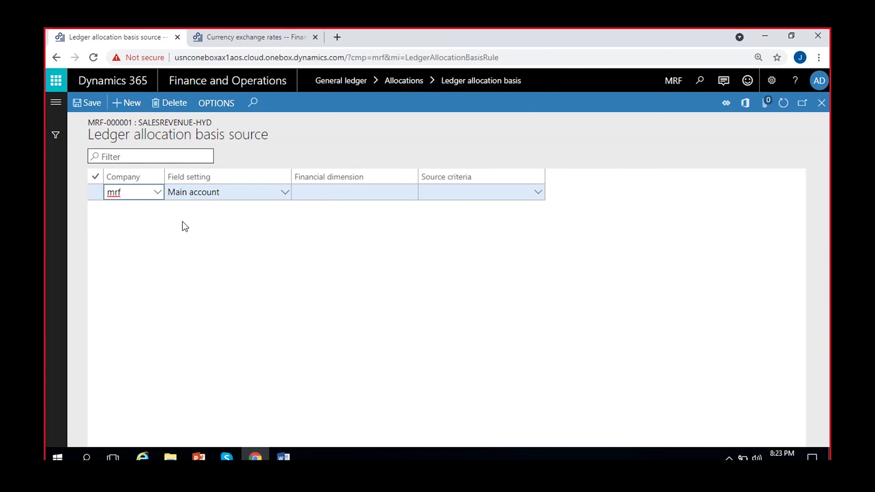
{"action": "left_click", "coordinate": [235, 191]}
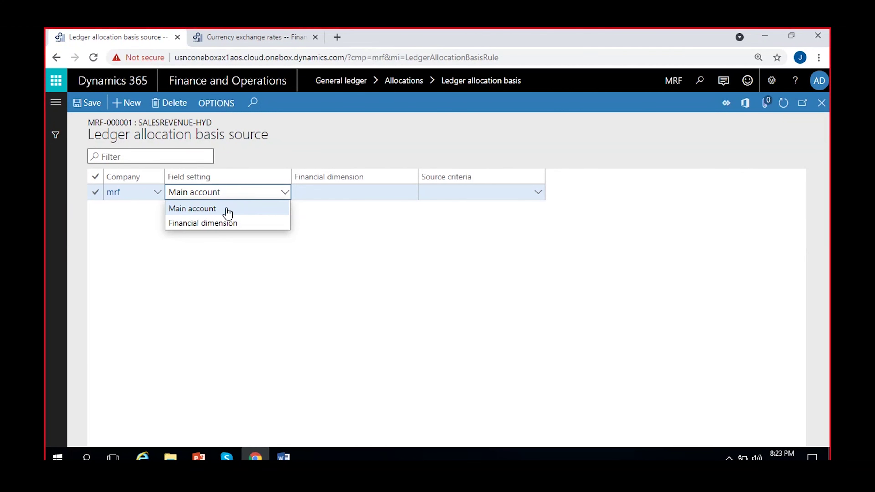
{"action": "left_click", "coordinate": [247, 209]}
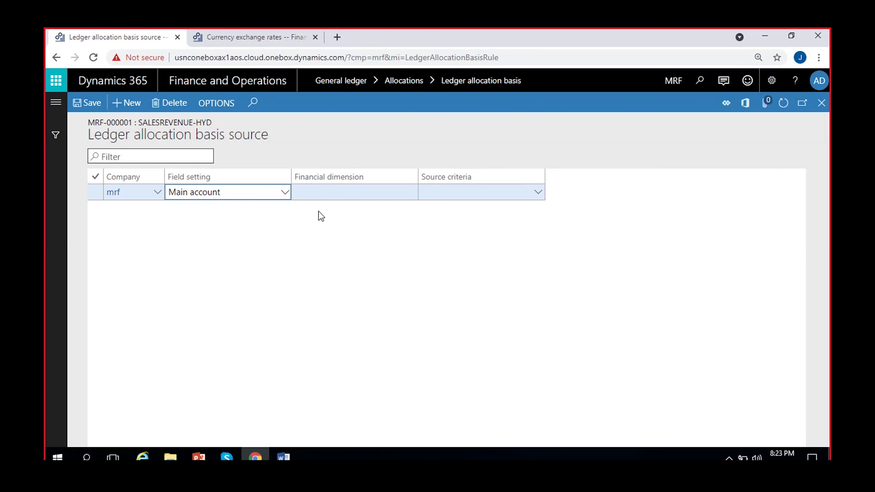
{"action": "left_click", "coordinate": [454, 194]}
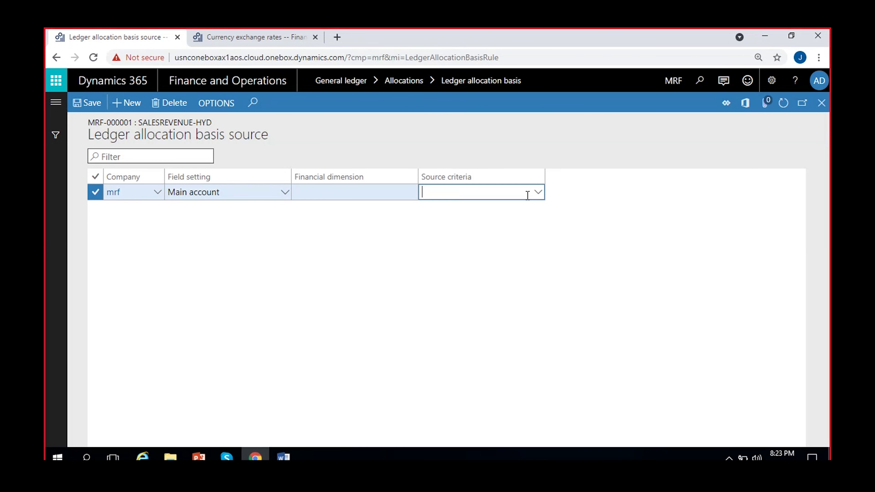
{"action": "type", "text": "sales"}
{"action": "left_click", "coordinate": [538, 194]}
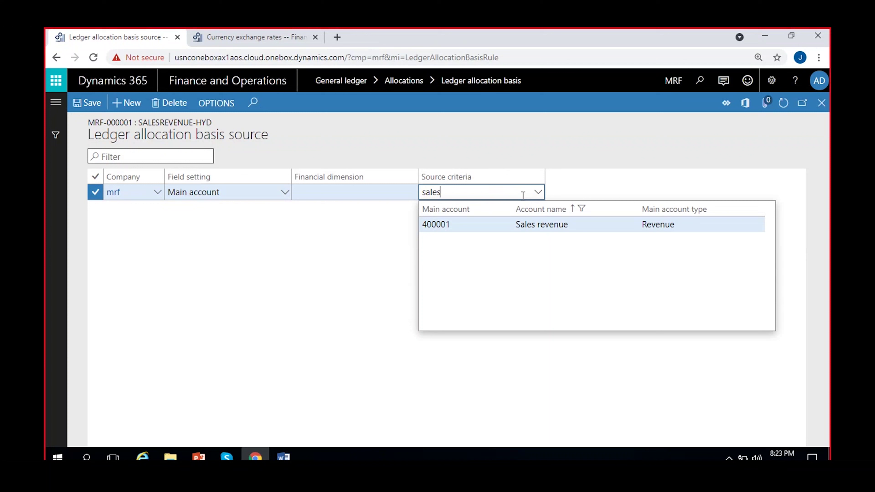
{"action": "left_click", "coordinate": [496, 224]}
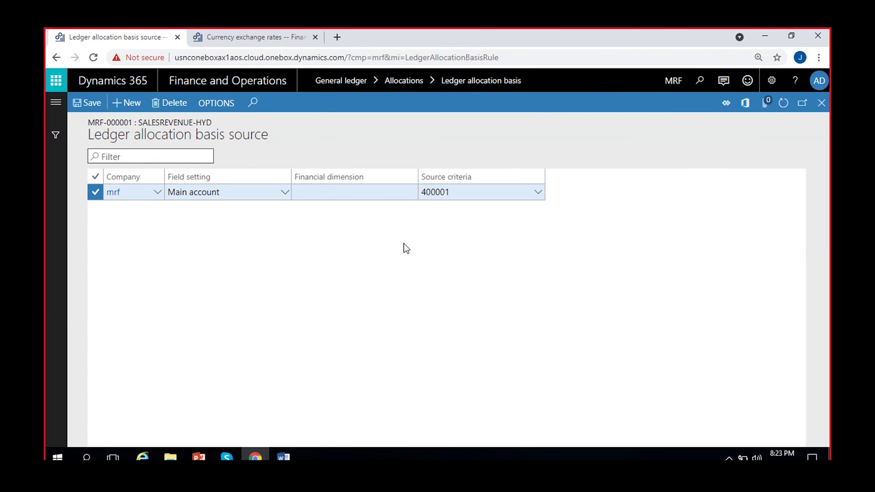
- Add a Financial dimension source line for MRF_Location with criteria 100, refresh the source list and return to the allocation bases
{"action": "left_click", "coordinate": [127, 104]}
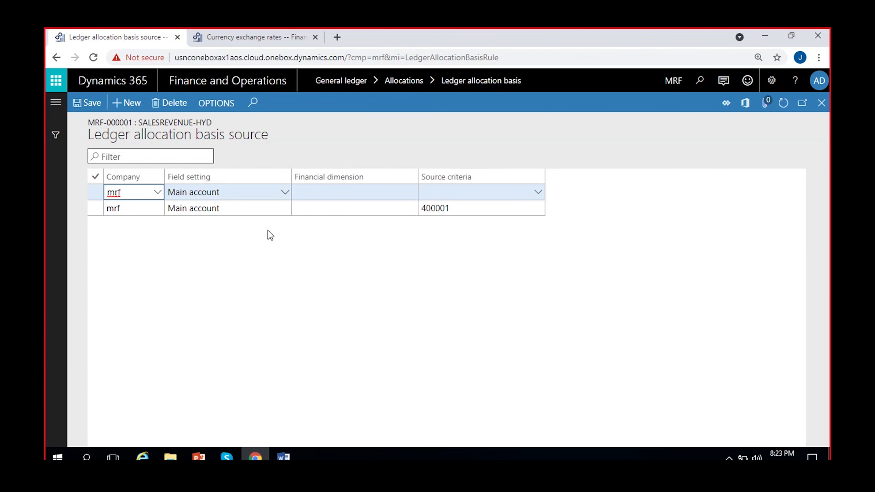
{"action": "left_click", "coordinate": [285, 193]}
{"action": "left_click", "coordinate": [220, 223]}
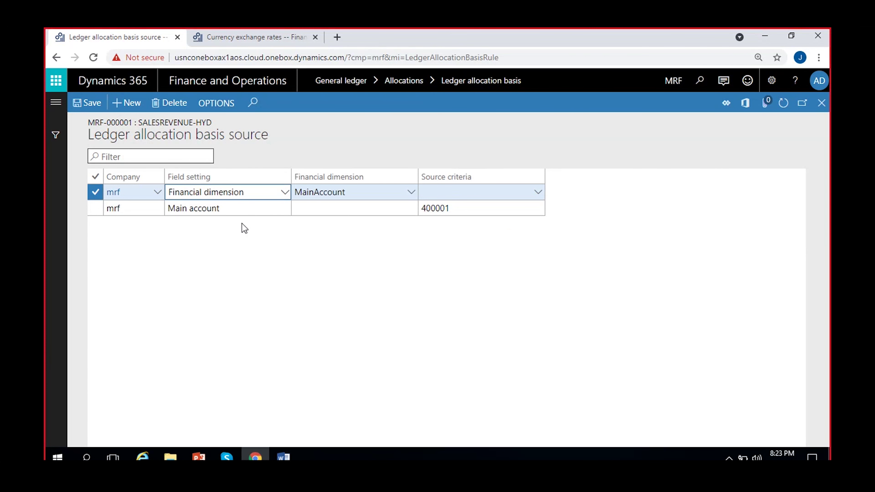
{"action": "left_click", "coordinate": [411, 192]}
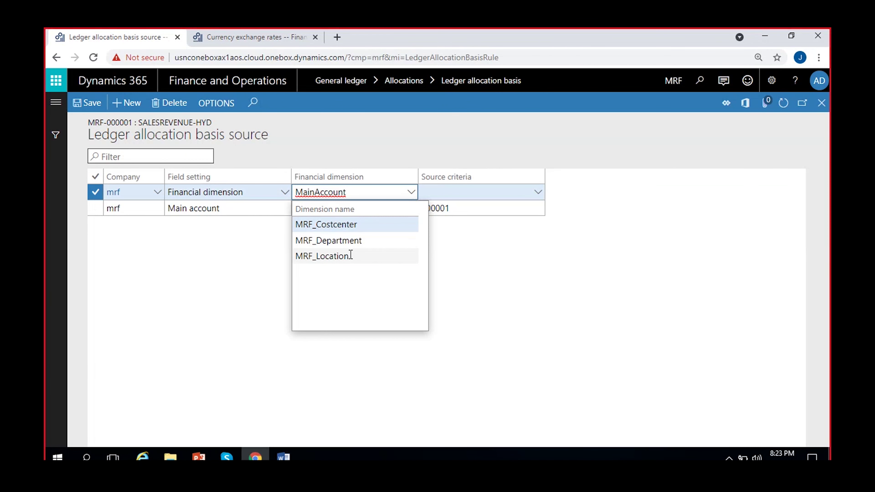
{"action": "left_click", "coordinate": [347, 255]}
{"action": "left_click", "coordinate": [442, 193]}
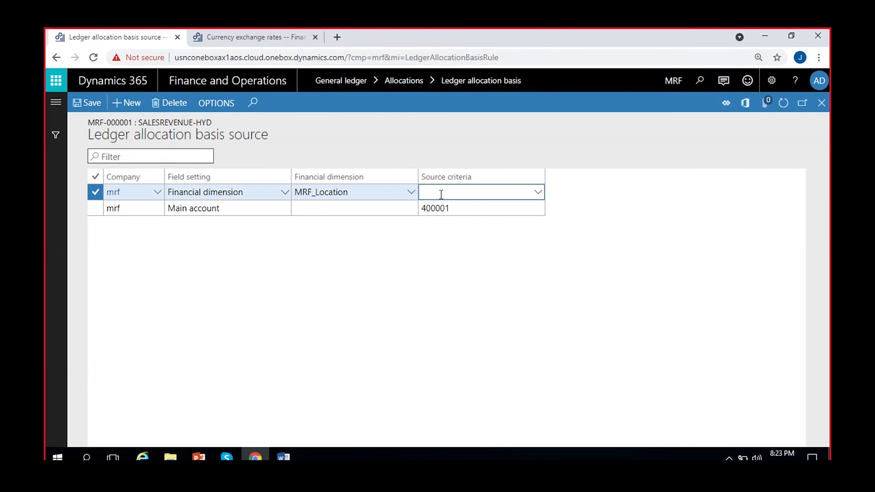
{"action": "left_click", "coordinate": [538, 193]}
{"action": "left_click", "coordinate": [464, 257]}
{"action": "left_click", "coordinate": [783, 103]}
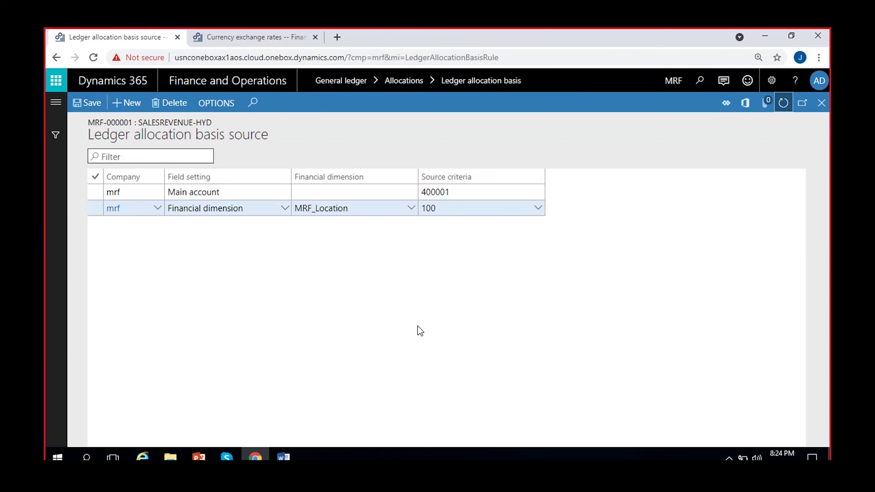
{"action": "left_click", "coordinate": [822, 103]}
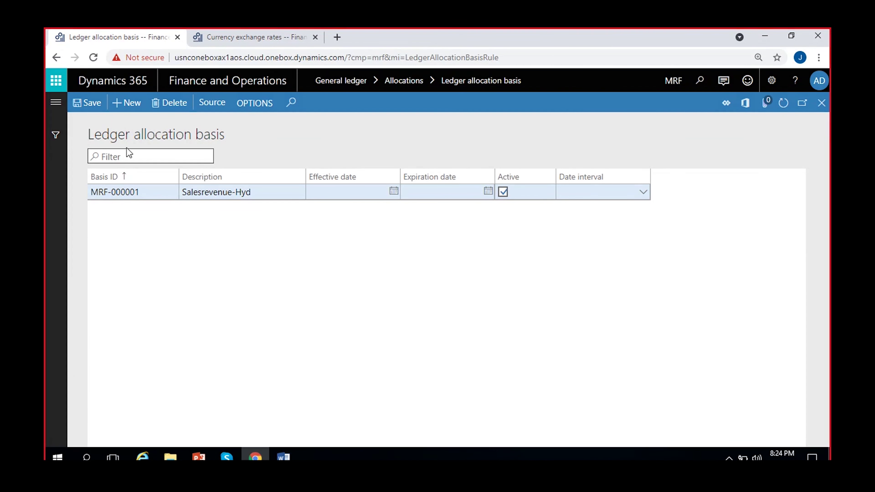
- Create a second allocation basis with the description Salesrevenue-Bang and mark it active
{"action": "key", "text": "alt+n"}
{"action": "type", "text": "Sal"}
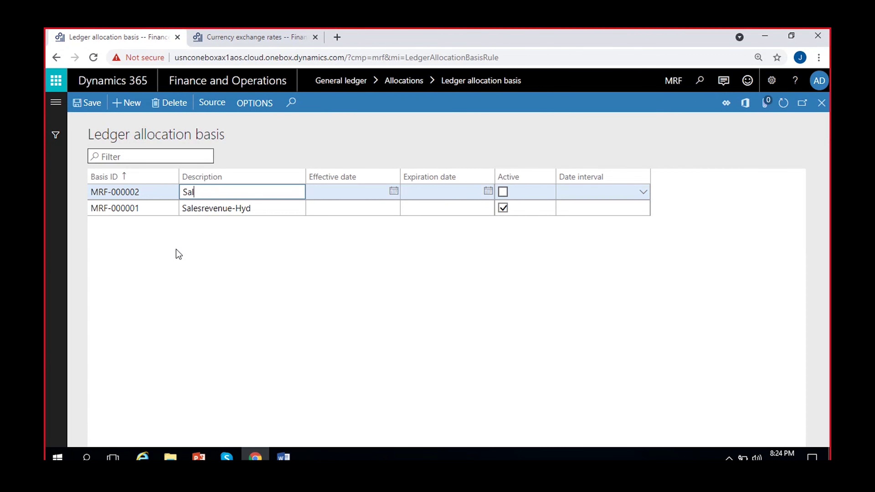
{"action": "type", "text": "esrevenue-Bang"}
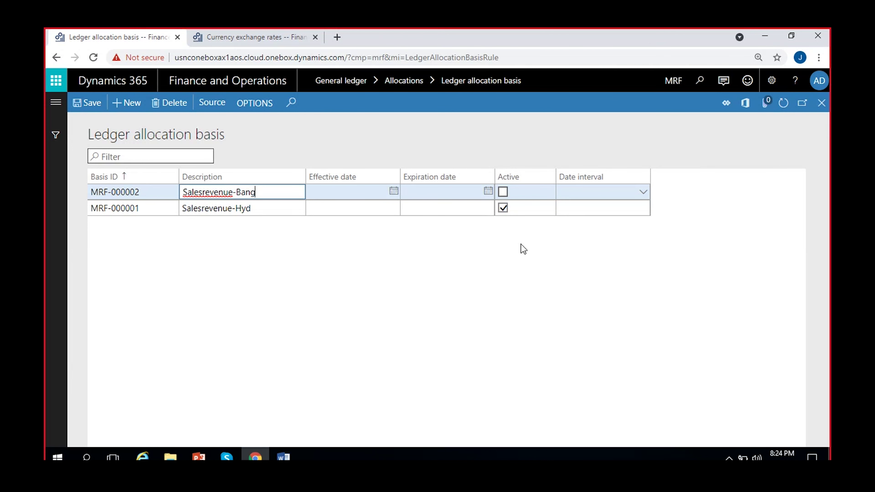
{"action": "left_click", "coordinate": [503, 192]}
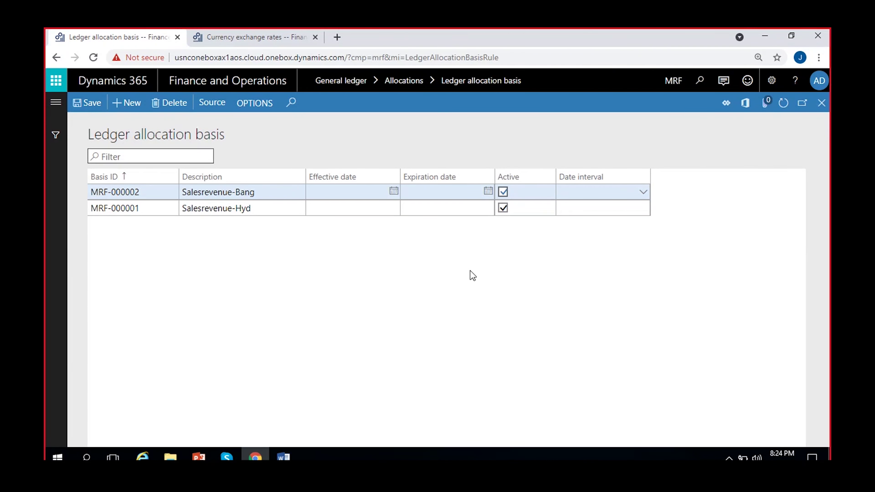
- Add a Main account source line with criteria 400001 for the Salesrevenue-Bang basis
{"action": "left_click", "coordinate": [211, 102]}
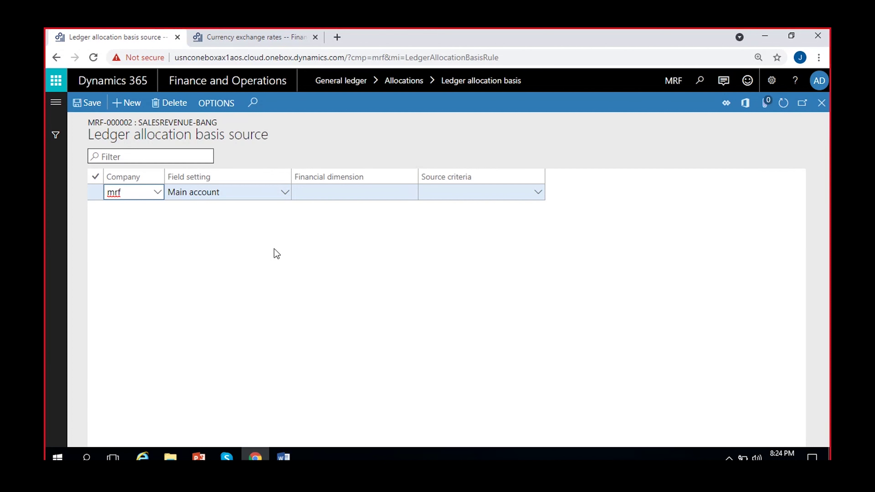
{"action": "left_click", "coordinate": [475, 194]}
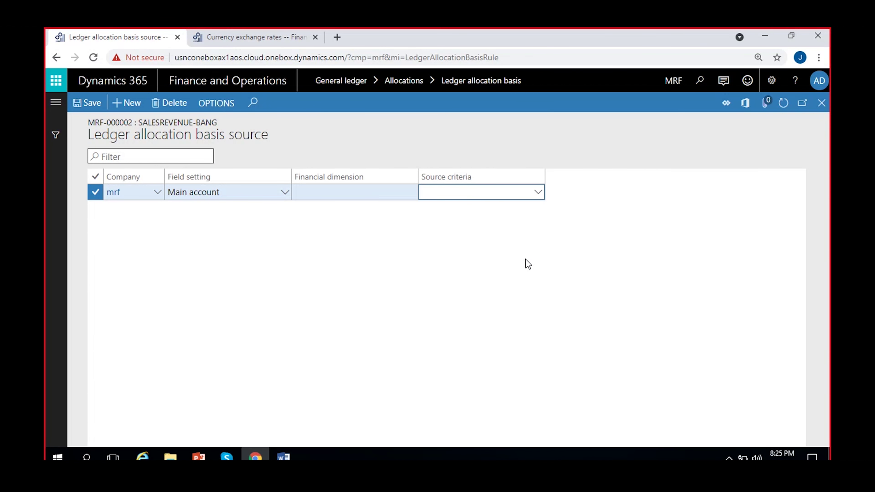
{"action": "type", "text": "400001"}
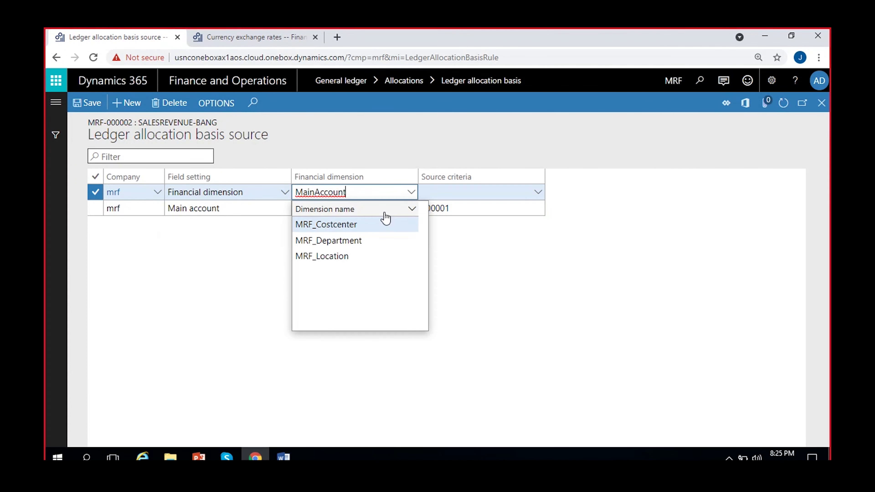
- Set the Salesrevenue-Bang basis's Financial dimension source line to MRF_Location with criteria 101 and save it
{"action": "left_click", "coordinate": [345, 256]}
{"action": "left_click", "coordinate": [449, 190]}
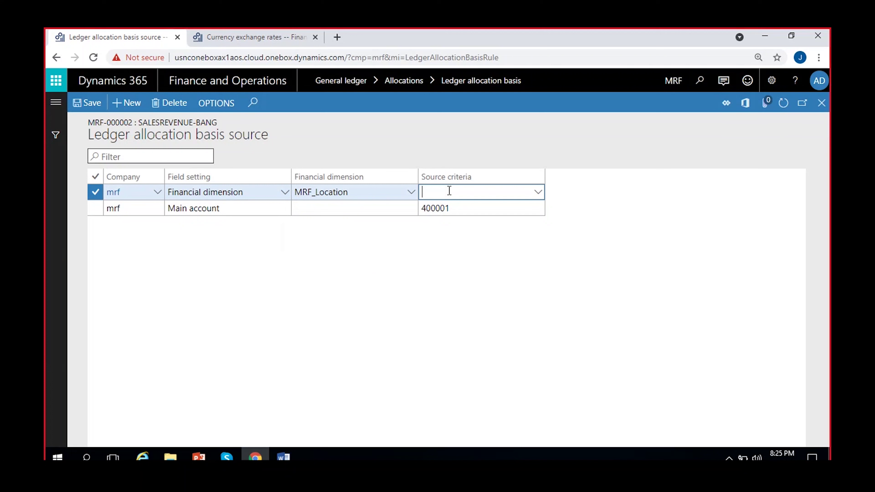
{"action": "type", "text": "101"}
{"action": "left_click", "coordinate": [535, 277]}
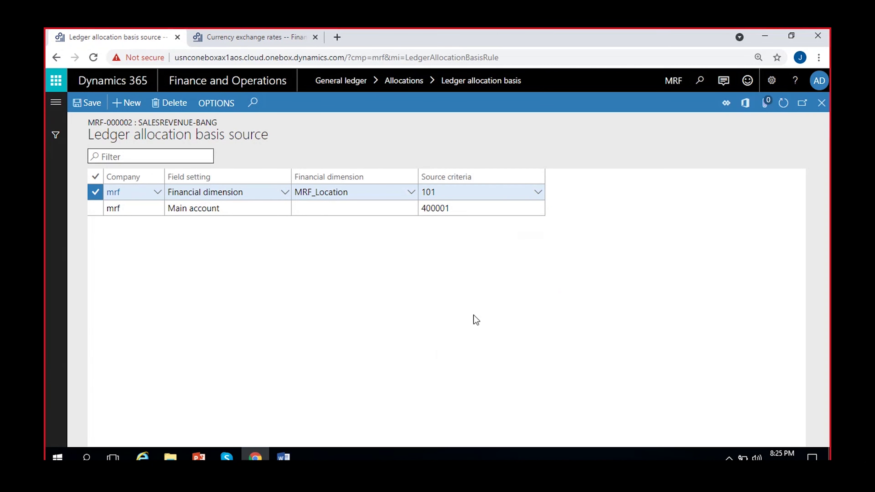
{"action": "left_click", "coordinate": [87, 103]}
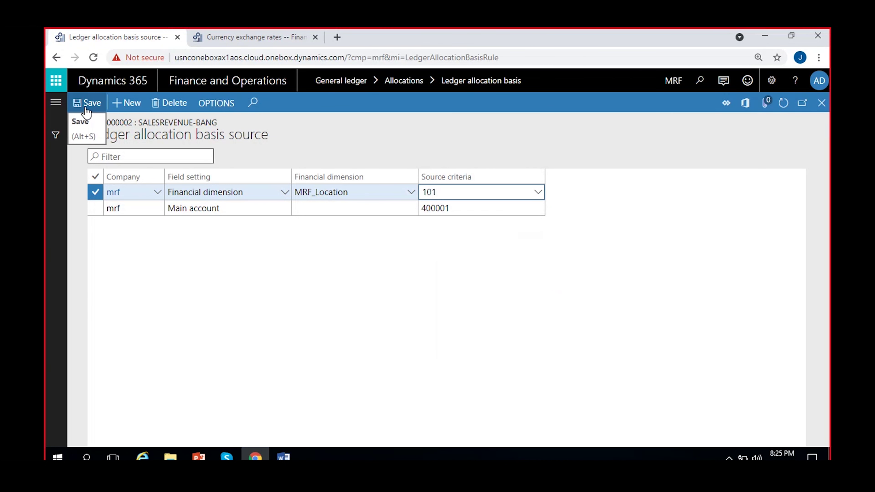
- Return to the allocation bases and create a third basis with the description Salesrevenue-Chennai, marked active
{"action": "left_click", "coordinate": [821, 103]}
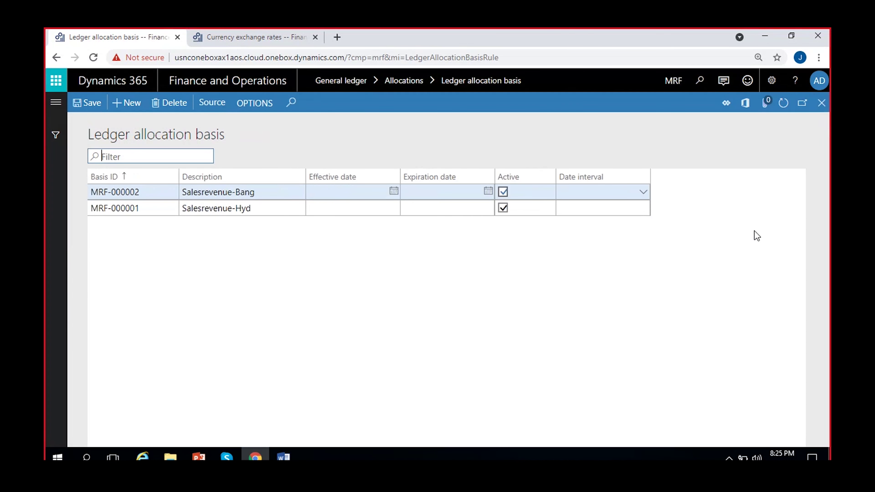
{"action": "left_click", "coordinate": [127, 103]}
{"action": "type", "text": "Salesrevenue-C"}
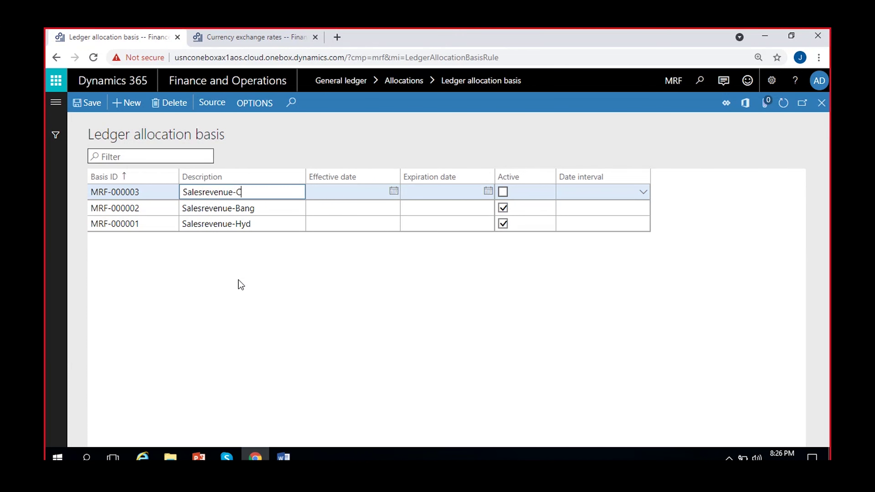
{"action": "type", "text": "hennai"}
{"action": "left_click", "coordinate": [503, 192]}
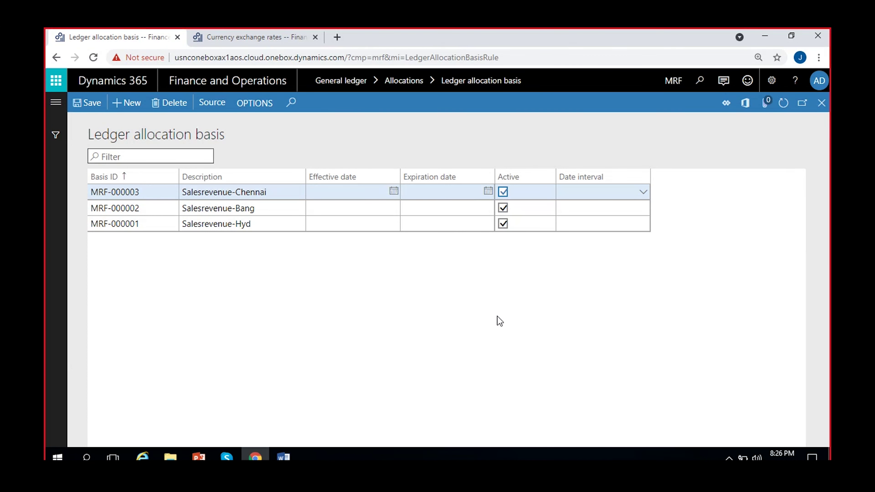
- Add a Main account source line with criteria 400001 for the Salesrevenue-Chennai basis
{"action": "left_click", "coordinate": [211, 103]}
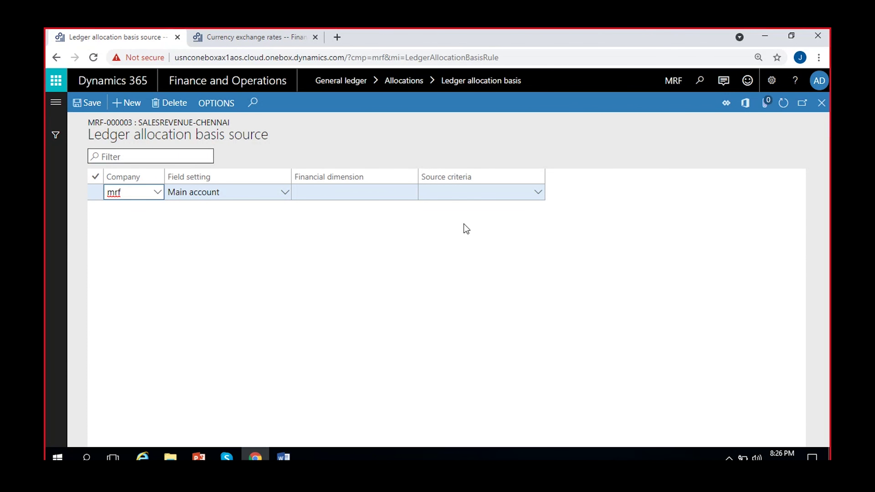
{"action": "key", "text": "Tab"}
{"action": "key", "text": "Tab"}
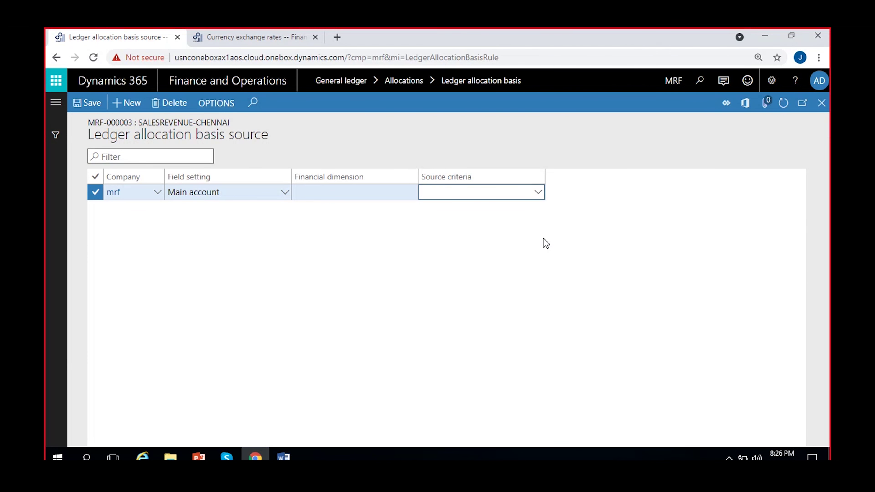
{"action": "type", "text": "400001"}
- Add a Financial dimension source line for MRF_Location with criteria 102 to the Salesrevenue-Chennai basis, save it and return to the allocation bases
{"action": "left_click", "coordinate": [126, 103]}
{"action": "left_click", "coordinate": [285, 193]}
{"action": "left_click", "coordinate": [241, 224]}
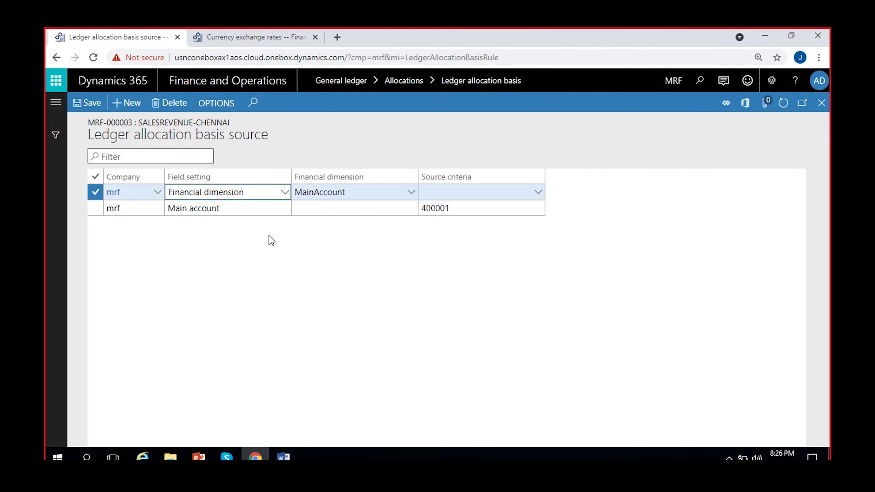
{"action": "left_click", "coordinate": [474, 189]}
{"action": "type", "text": "102"}
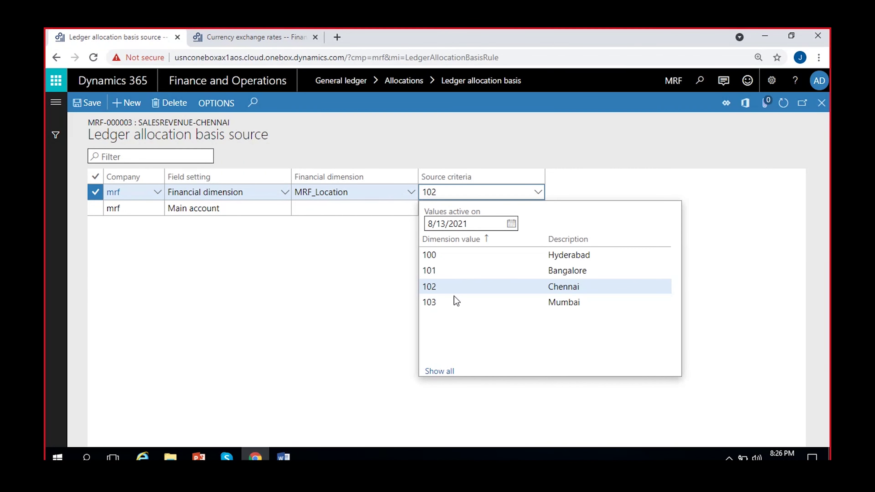
{"action": "left_click", "coordinate": [553, 286]}
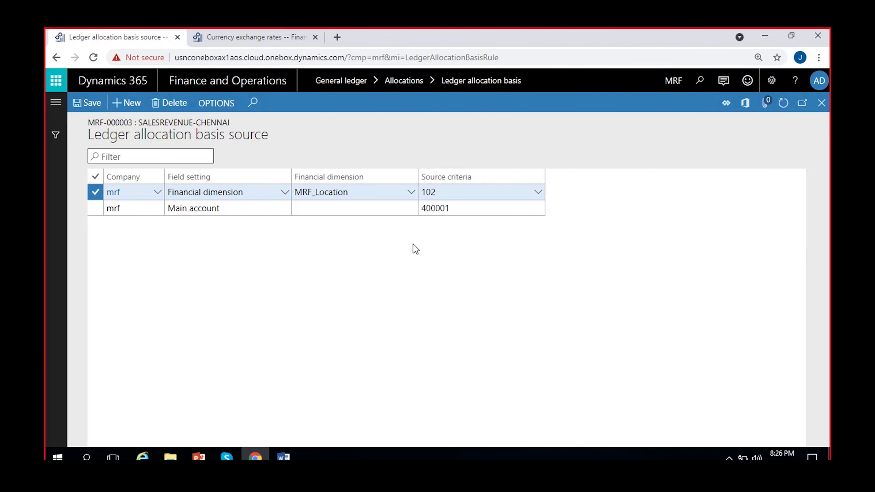
{"action": "left_click", "coordinate": [86, 103]}
{"action": "left_click", "coordinate": [822, 109]}
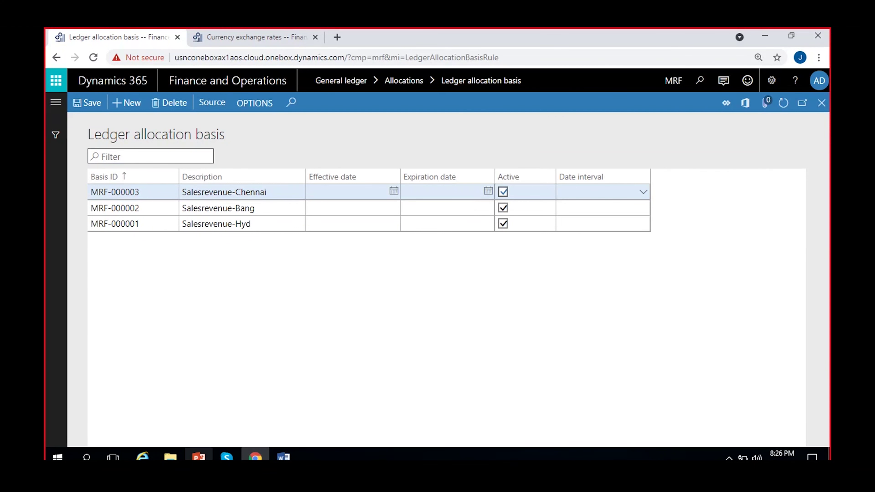
- Create a fourth allocation basis with the description Salesreveune-Mumbai and mark it active
{"action": "key", "text": "alt+n"}
{"action": "type", "text": "Salesreveune-"}
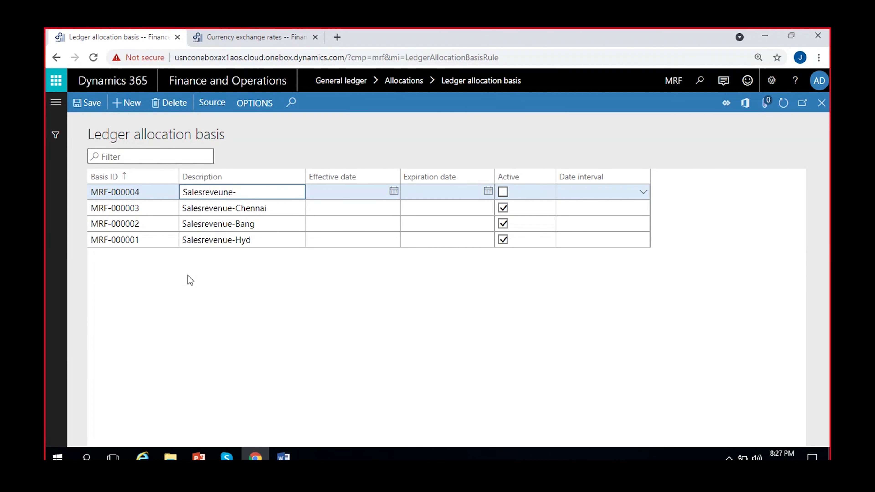
{"action": "type", "text": "Mumbai"}
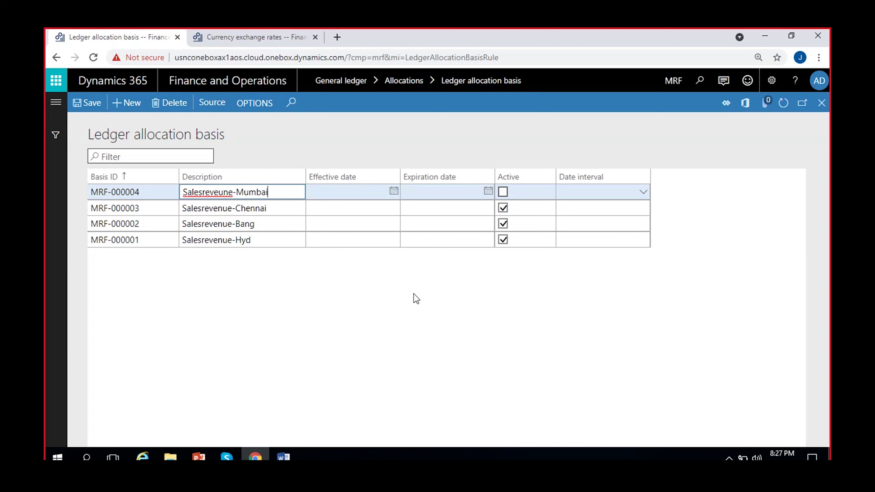
{"action": "key", "text": "ctrl+s"}
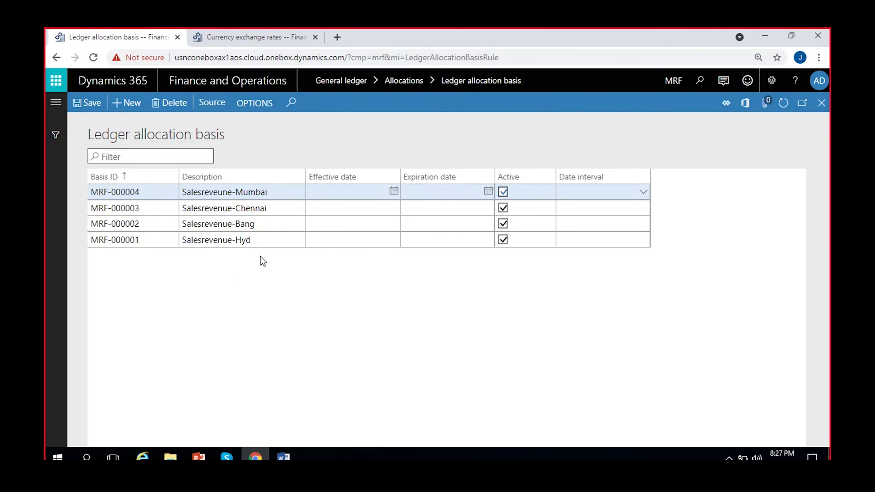
- Add a Main account source line with criteria 400001 for the Mumbai allocation basis
{"action": "key", "text": "alt+s"}
{"action": "key", "text": "alt+n"}
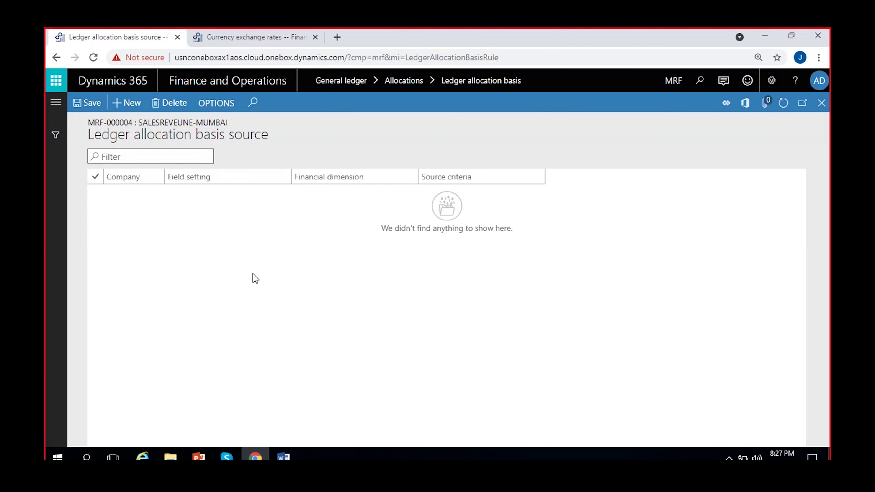
{"action": "left_click", "coordinate": [537, 192]}
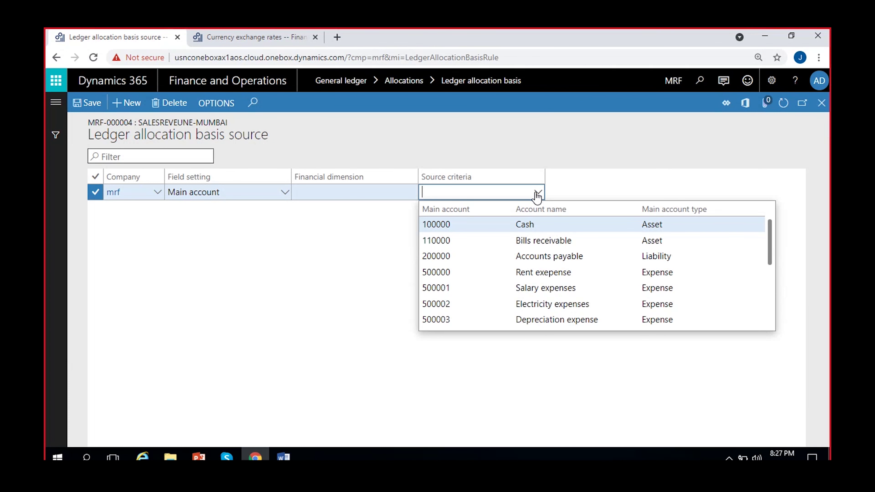
{"action": "type", "text": "400001"}
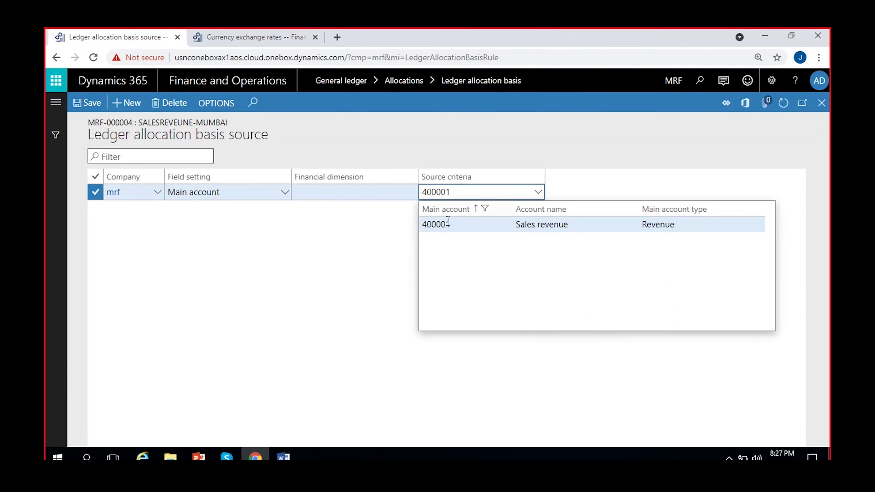
{"action": "left_click", "coordinate": [453, 225]}
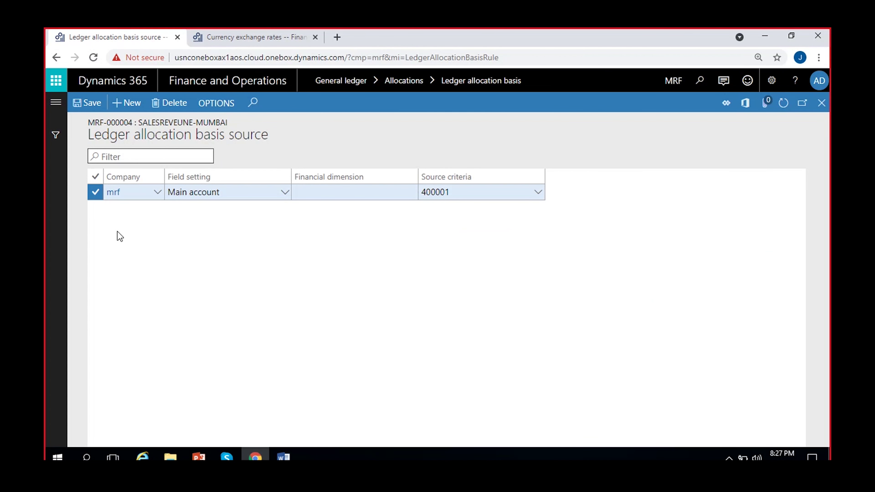
- Add a Financial dimension source line for MRF_Location with criteria 103 to the Mumbai basis and return to the allocation bases
{"action": "key", "text": "alt+n"}
{"action": "key", "text": "Tab"}
{"action": "type", "text": "f"}
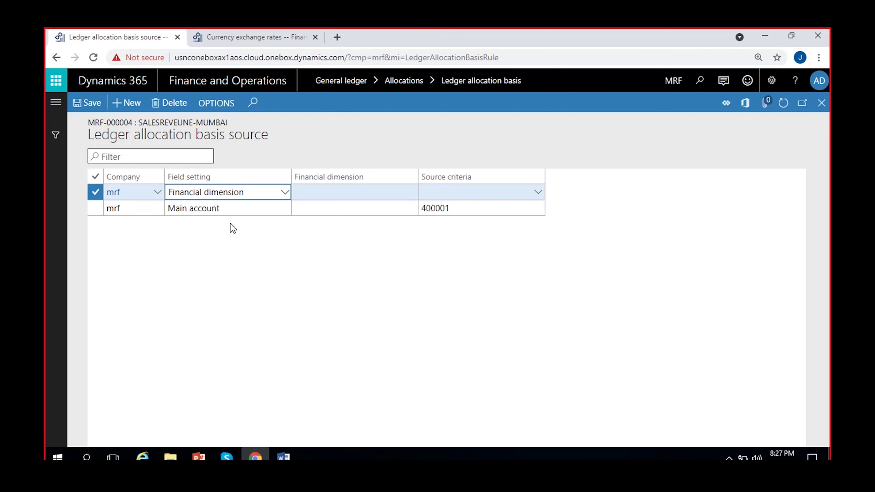
{"action": "key", "text": "Tab"}
{"action": "key", "text": "alt+Down"}
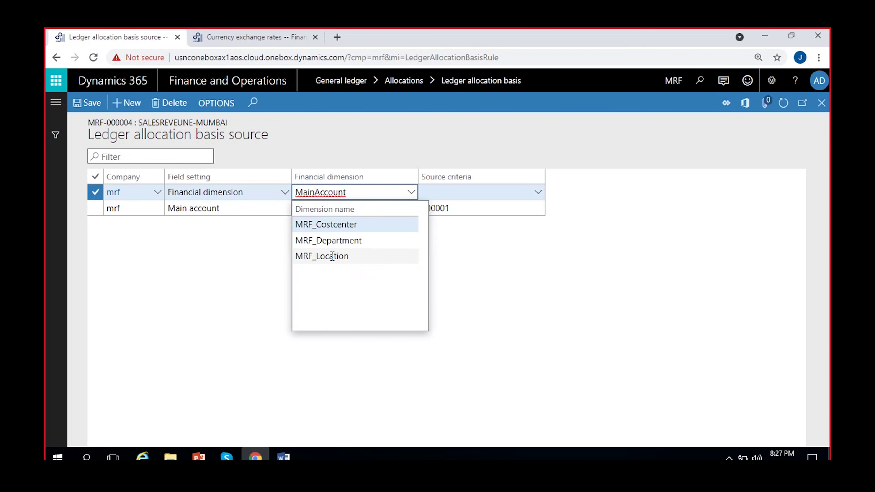
{"action": "left_click", "coordinate": [331, 256]}
{"action": "left_click", "coordinate": [448, 193]}
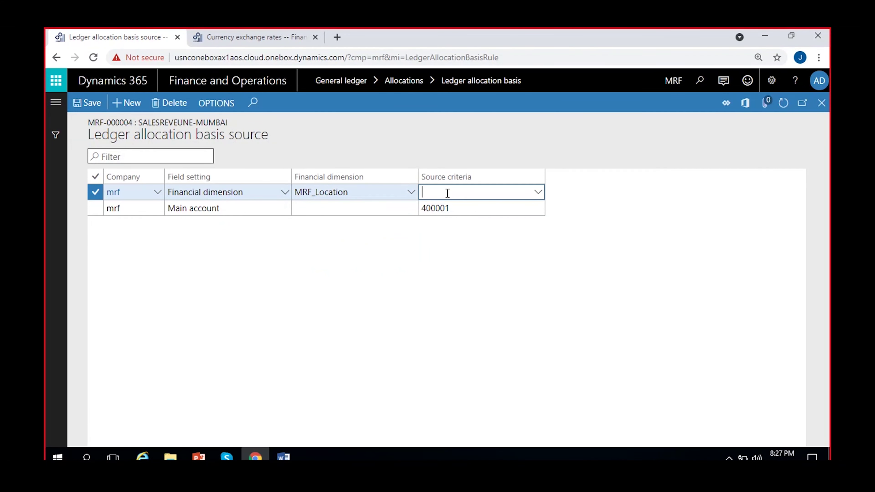
{"action": "left_click", "coordinate": [535, 195]}
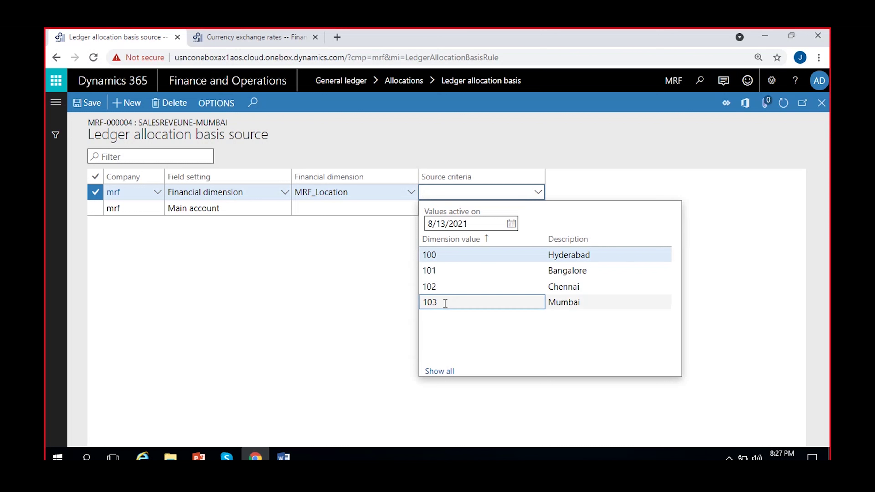
{"action": "left_click", "coordinate": [445, 303]}
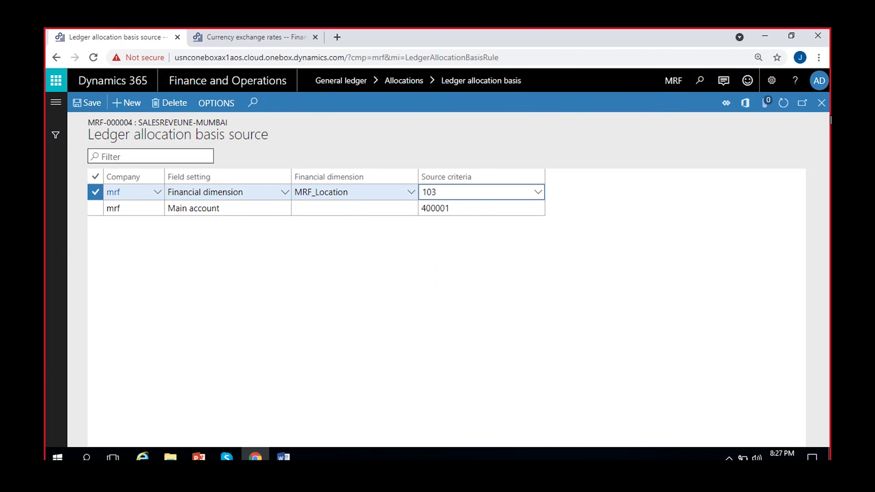
{"action": "left_click", "coordinate": [822, 102]}
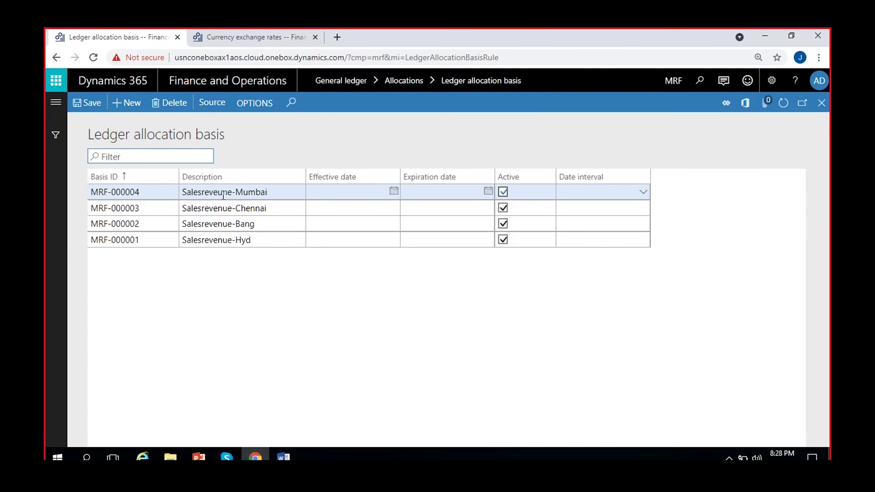
- Correct the Mumbai basis's description to Salesrevenue-Mumbai and refresh the list of allocation bases
{"action": "left_click", "coordinate": [223, 193]}
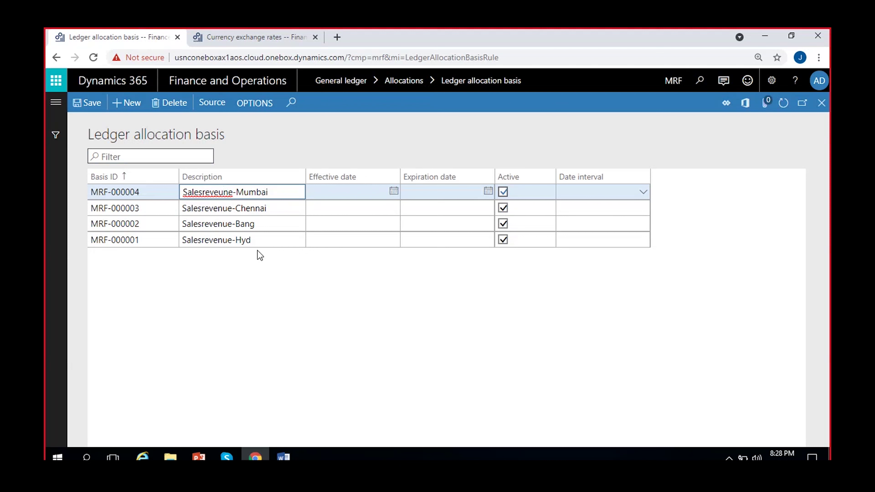
{"action": "key", "text": "BackSpace"}
{"action": "type", "text": "u"}
{"action": "left_click", "coordinate": [783, 103]}
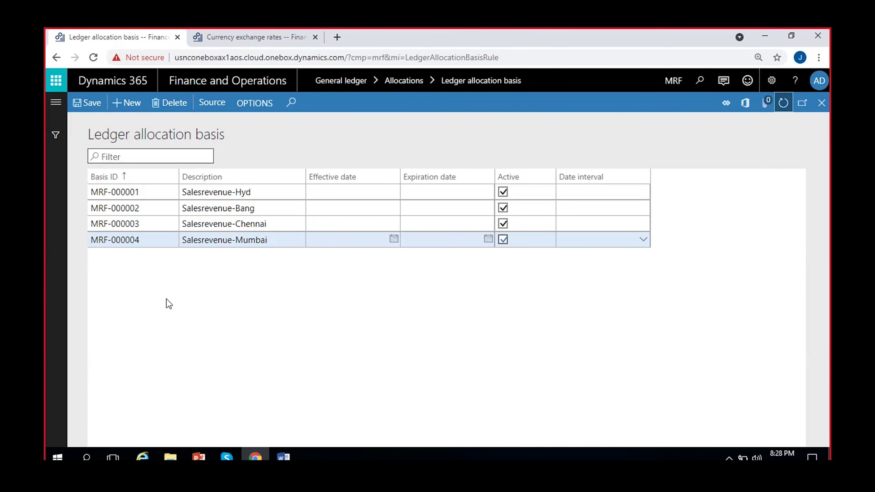
- Open the General ledger's Ledger allocation rules in the browser tab showing the currency exchange rates and dismiss the edit notice
{"action": "left_click", "coordinate": [222, 35]}
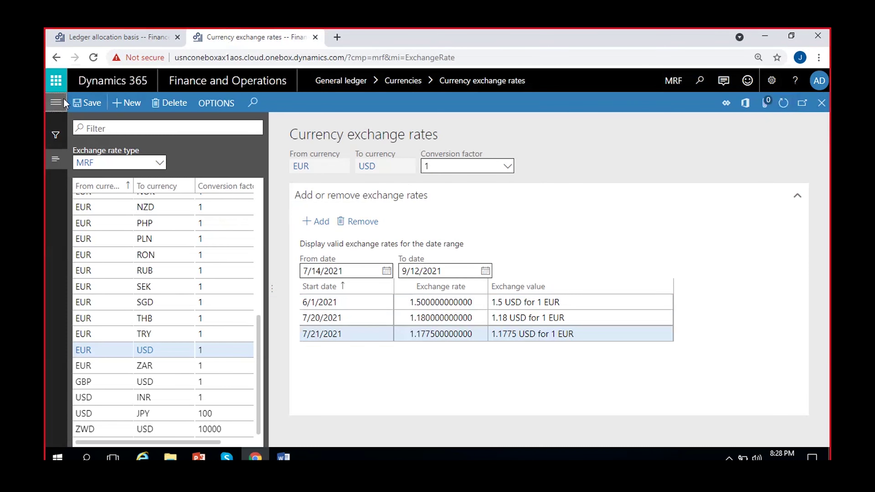
{"action": "left_click", "coordinate": [56, 102]}
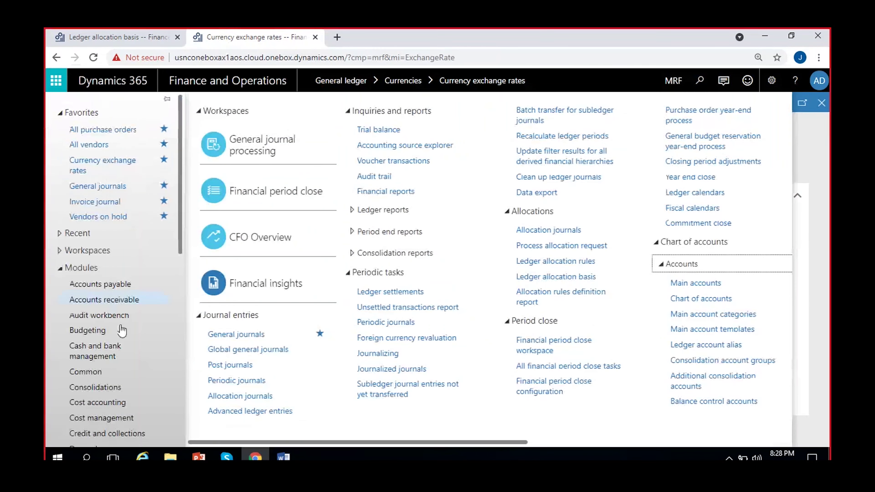
{"action": "left_click", "coordinate": [541, 265]}
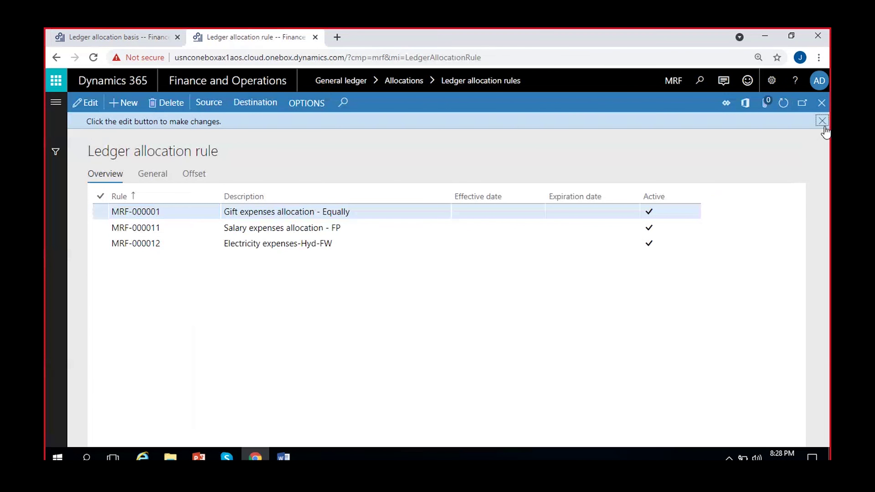
{"action": "left_click", "coordinate": [823, 121]}
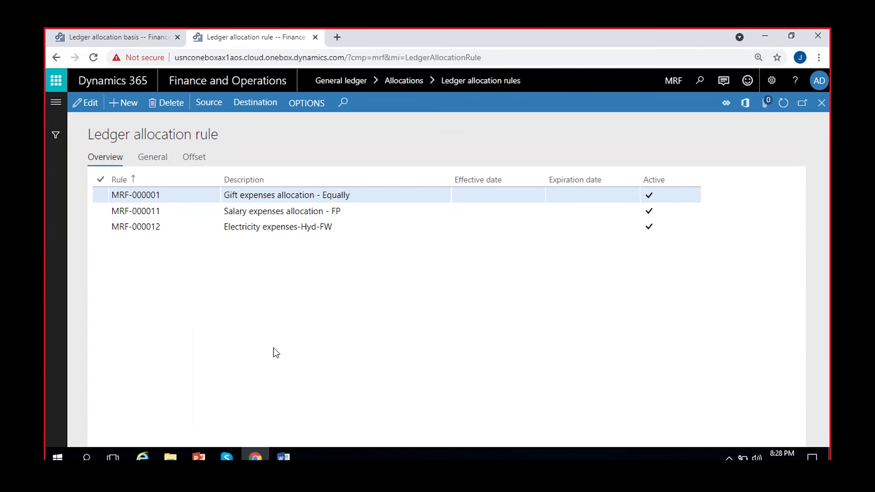
- Create a ledger allocation rule with the description Adv-to-Revenue-Basis and mark it active
{"action": "left_click", "coordinate": [123, 103]}
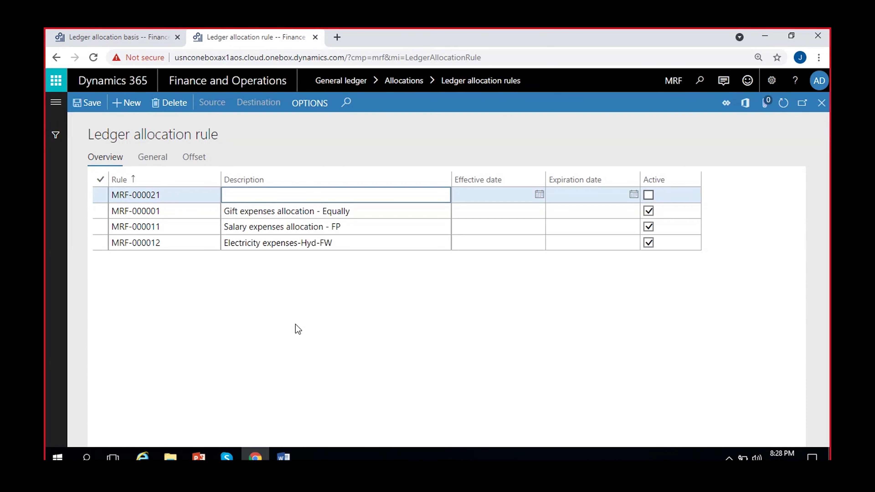
{"action": "type", "text": "Adv-to-Revenue-Basis"}
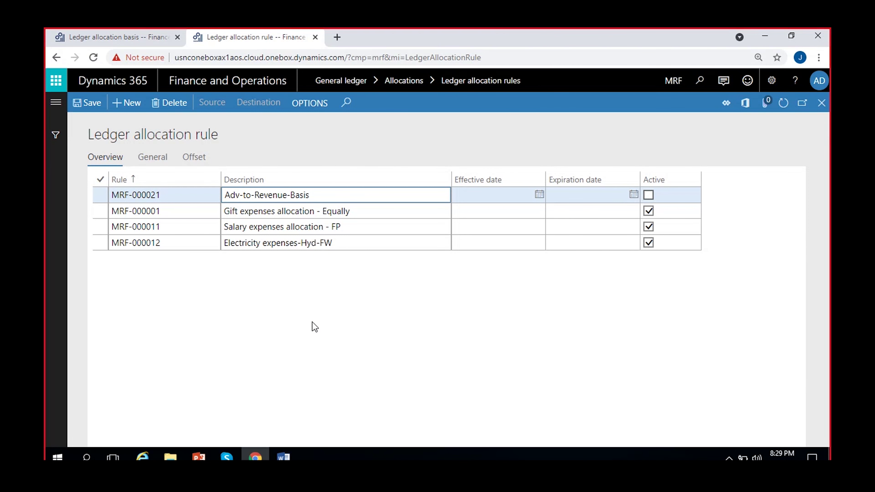
{"action": "left_click", "coordinate": [649, 195]}
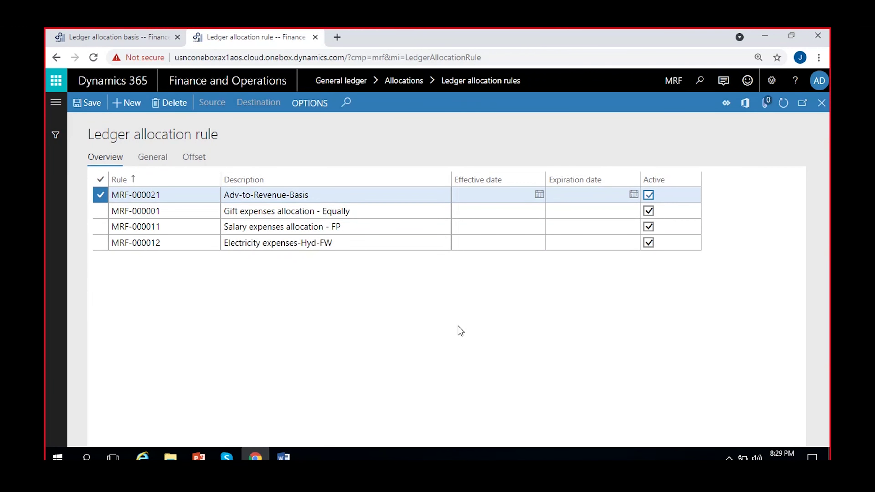
- Set the Adv-to-Revenue-Basis rule's allocation method to Basis and its journal name to AllocJou
{"action": "left_click", "coordinate": [153, 157]}
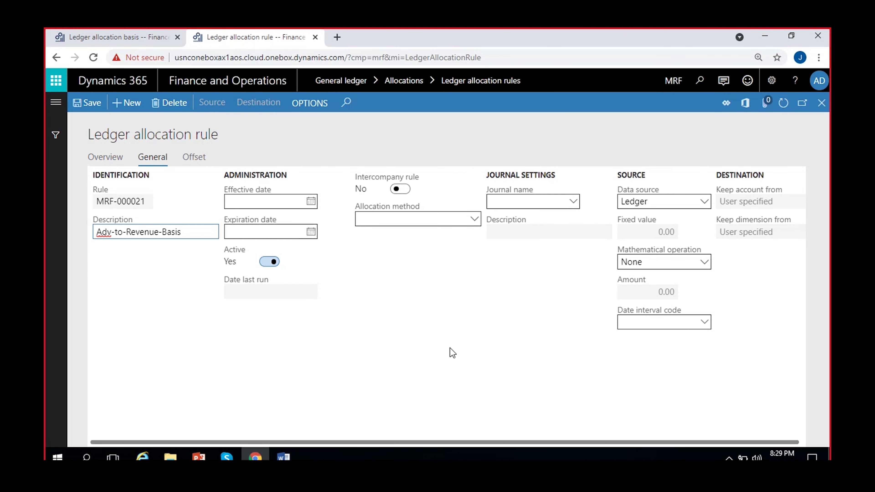
{"action": "left_click", "coordinate": [396, 219]}
{"action": "left_click", "coordinate": [388, 246]}
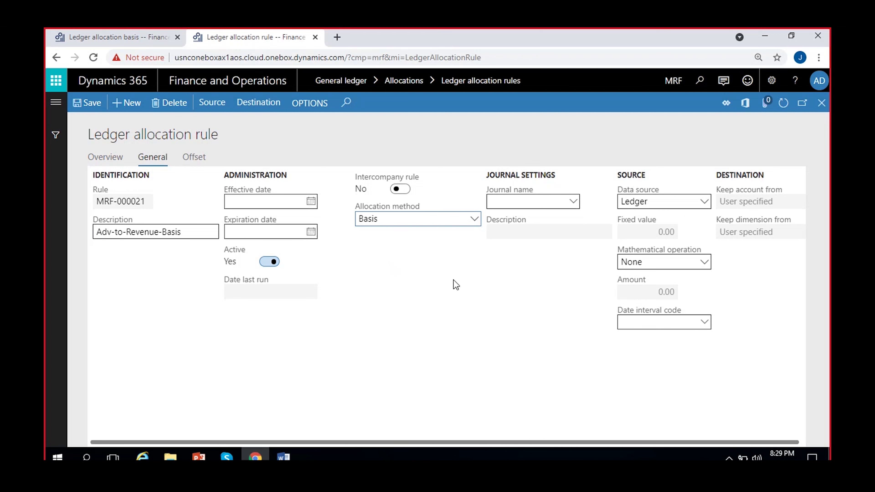
{"action": "left_click", "coordinate": [575, 204]}
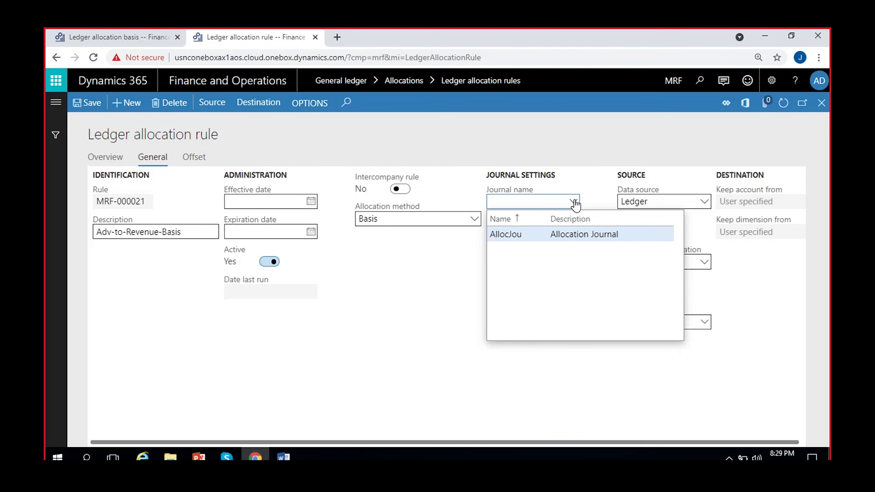
{"action": "left_click", "coordinate": [505, 237]}
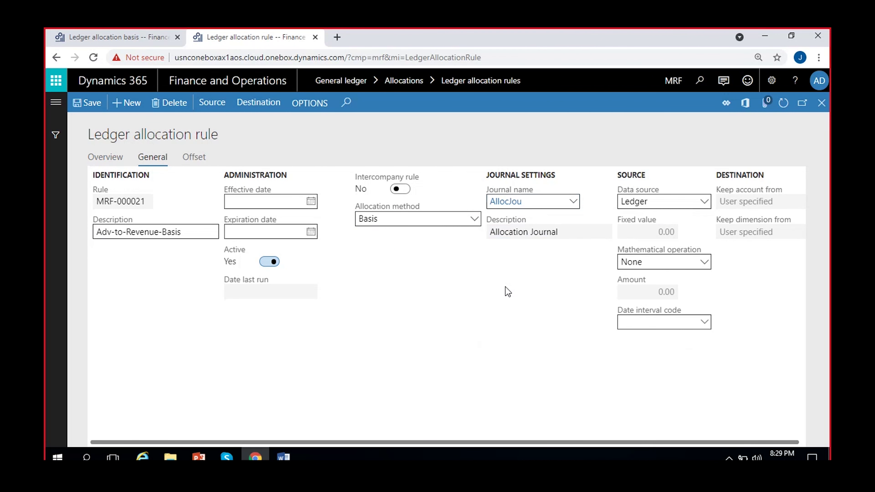
- Add a Main account source line to the Adv-to-Revenue-Basis rule with source criteria 500008 (advertisement expenses) and save it
{"action": "left_click", "coordinate": [210, 105]}
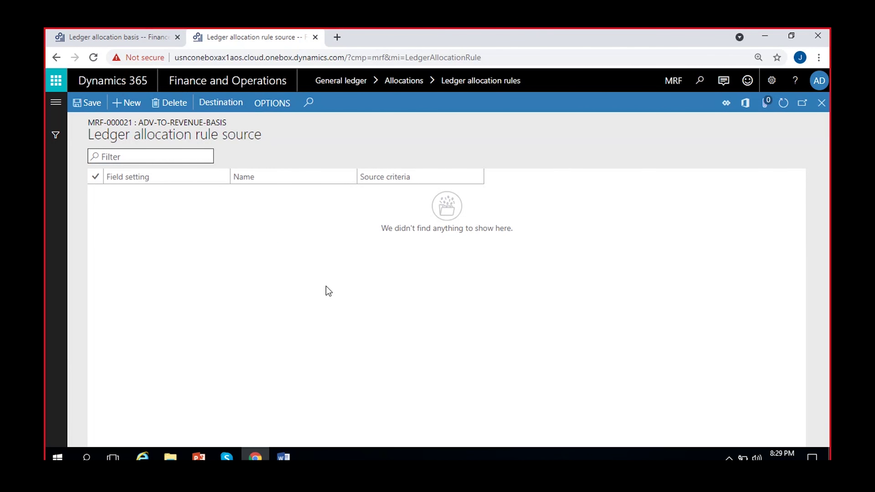
{"action": "key", "text": "alt+n"}
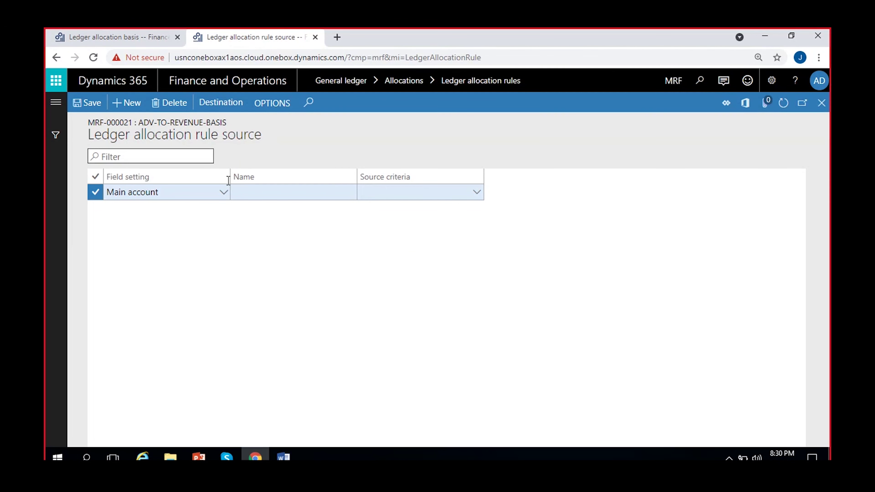
{"action": "left_click_drag", "start_coordinate": [126, 134], "coordinate": [271, 139]}
{"action": "left_click", "coordinate": [390, 239]}
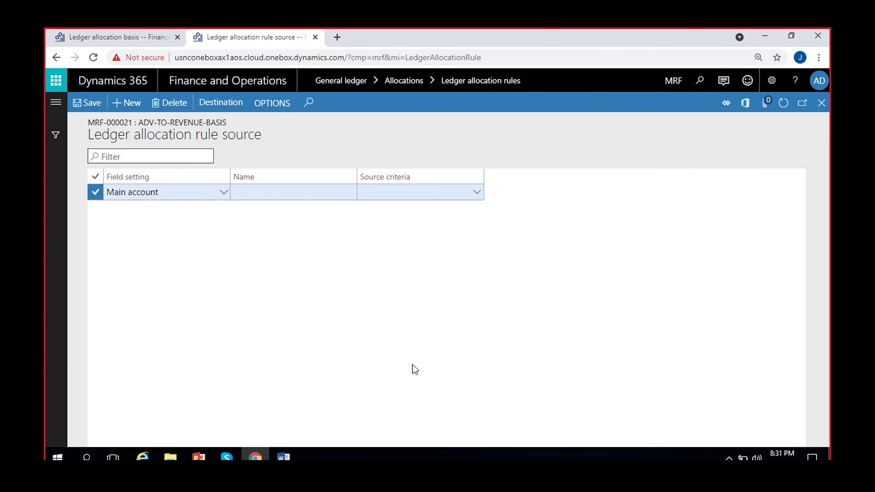
{"action": "left_click", "coordinate": [416, 193]}
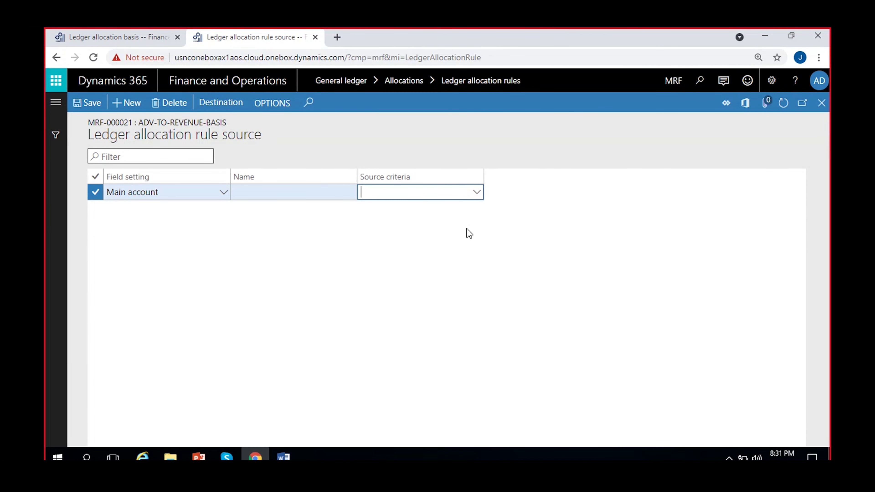
{"action": "type", "text": "adv"}
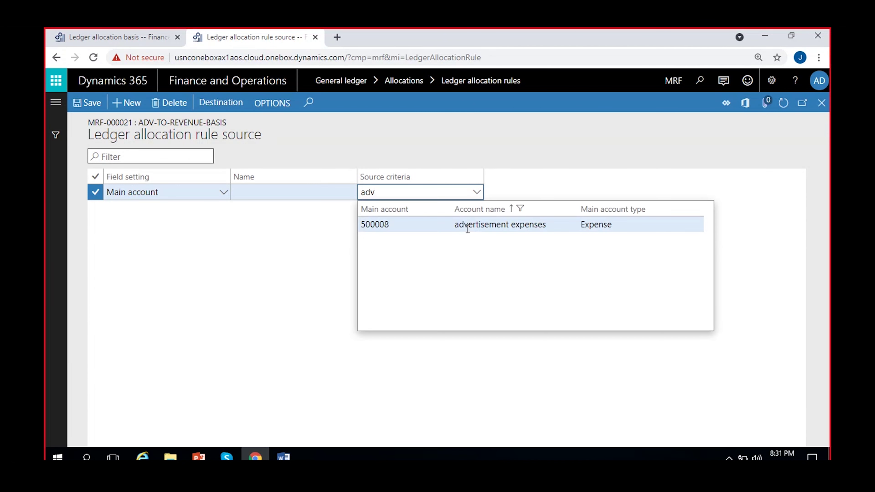
{"action": "left_click", "coordinate": [466, 224]}
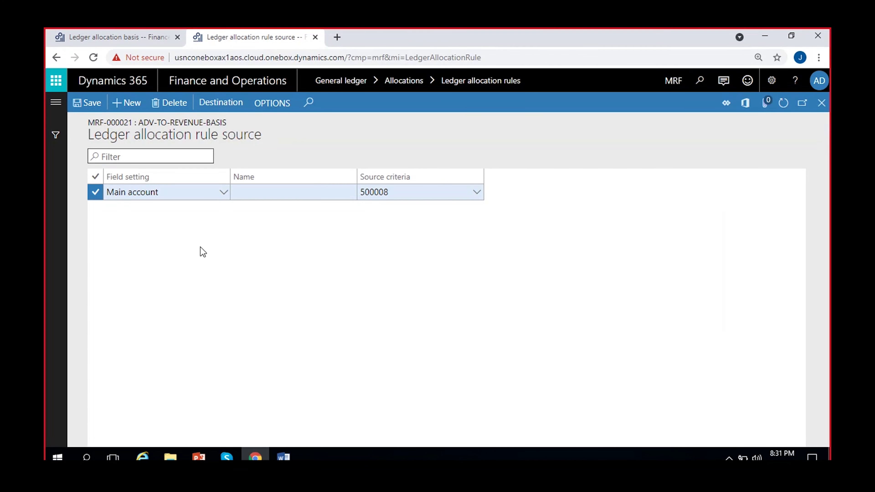
{"action": "left_click", "coordinate": [87, 103]}
- Create a destination line for the Adv-to-Revenue-Basis rule using basis MRF-000001 (Salesrevenue-Hyd)
{"action": "left_click", "coordinate": [230, 114]}
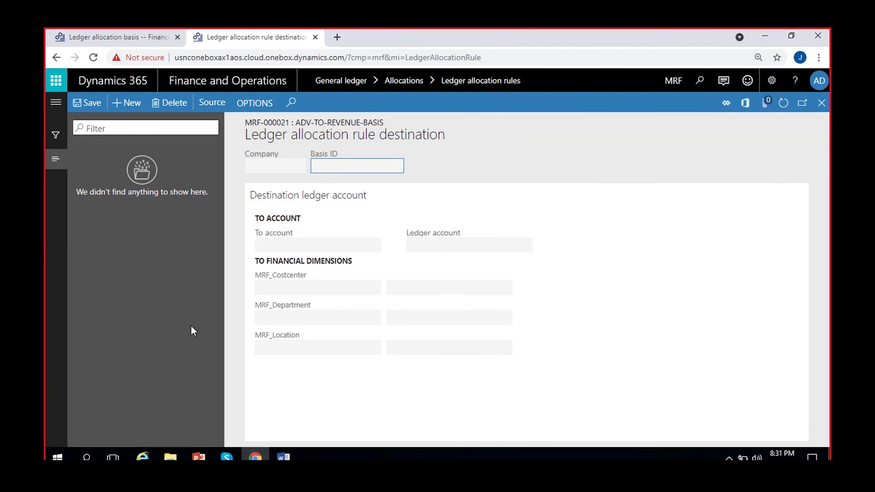
{"action": "left_click", "coordinate": [125, 112]}
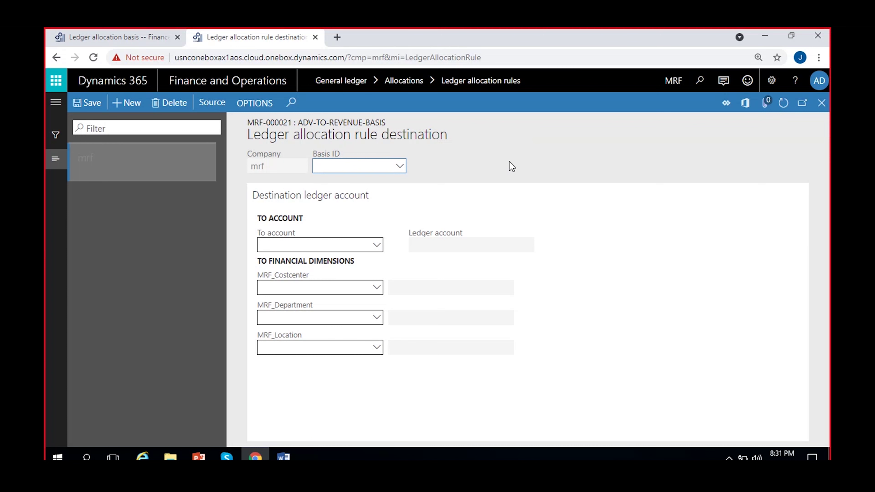
{"action": "left_click", "coordinate": [492, 168]}
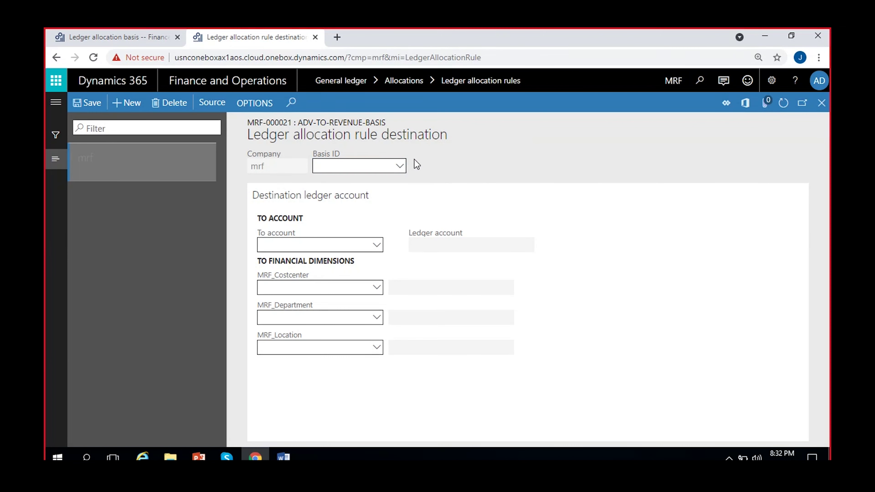
{"action": "left_click", "coordinate": [400, 167]}
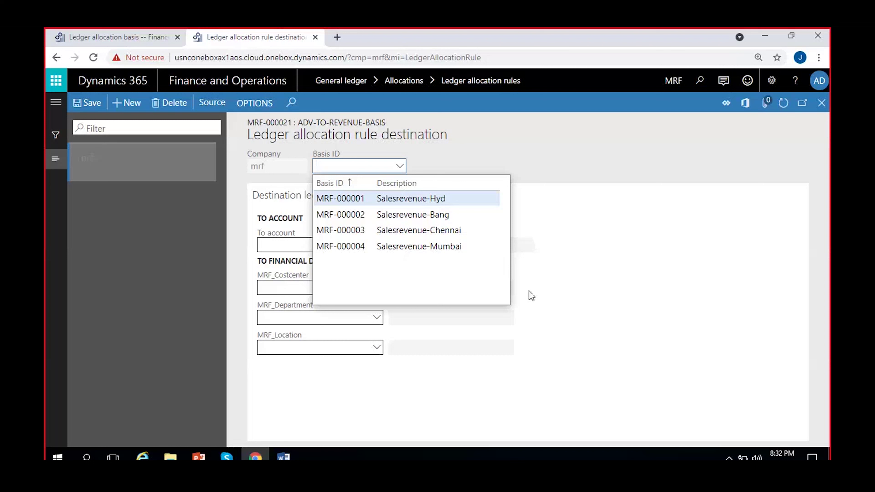
{"action": "left_click", "coordinate": [428, 203]}
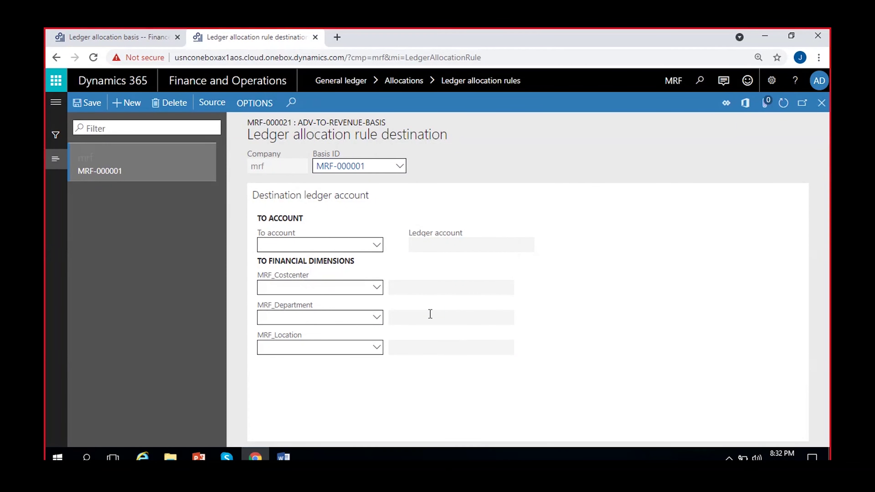
- Set the Hyderabad destination's To account to 500008 (advertisement expenses) and its MRF_Location dimension to 100
{"action": "left_click", "coordinate": [352, 245]}
{"action": "type", "text": "adver"}
{"action": "left_click", "coordinate": [376, 245]}
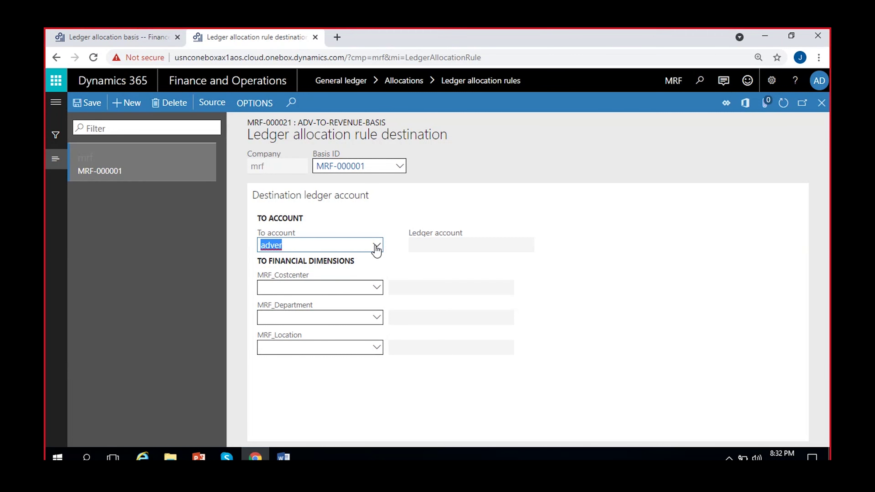
{"action": "left_click", "coordinate": [383, 276]}
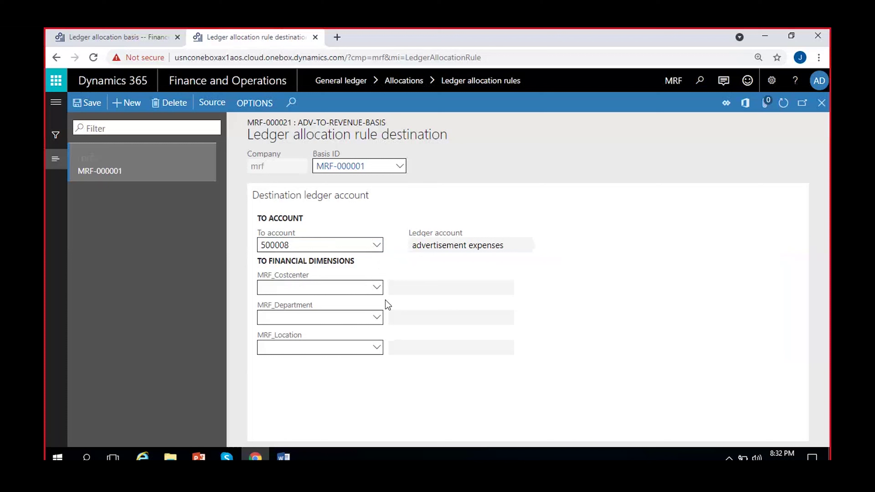
{"action": "left_click", "coordinate": [314, 348]}
{"action": "type", "text": "100"}
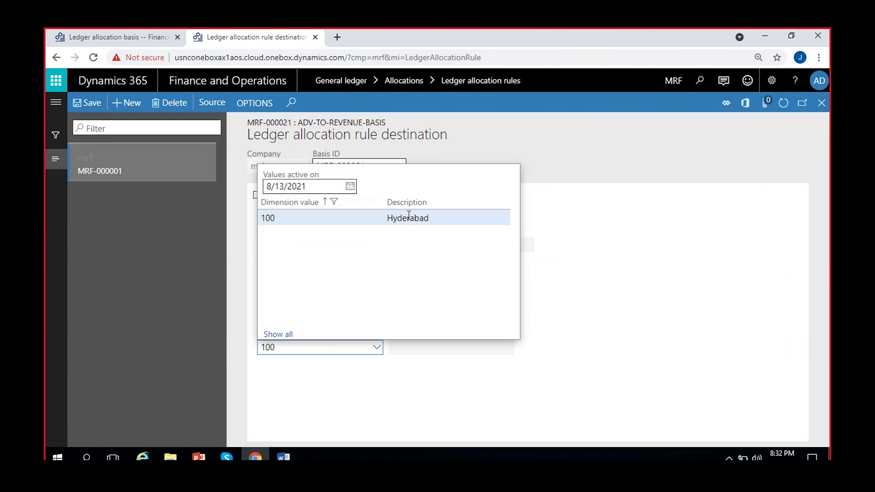
{"action": "key", "text": "Tab"}
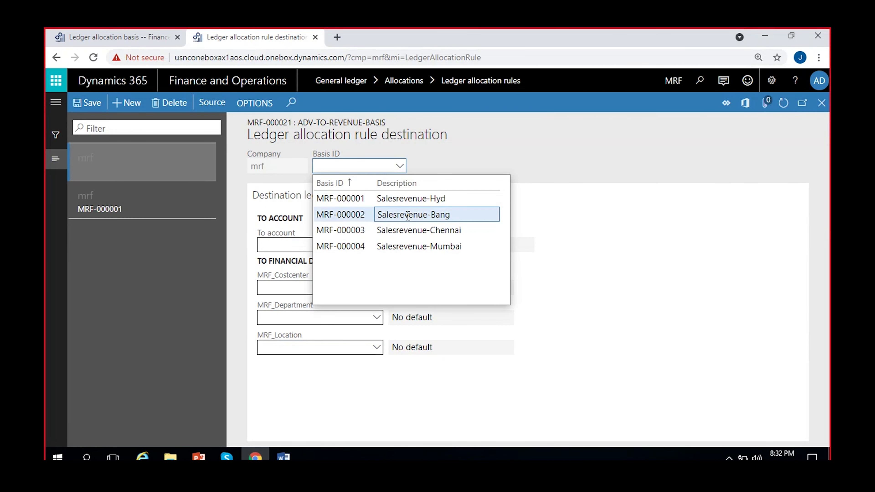
- Add a destination line for basis MRF-000002 (Salesrevenue-Bang) with To account 500008 and MRF_Location 101
{"action": "left_click", "coordinate": [407, 214]}
{"action": "left_click", "coordinate": [352, 242]}
{"action": "type", "text": "500008"}
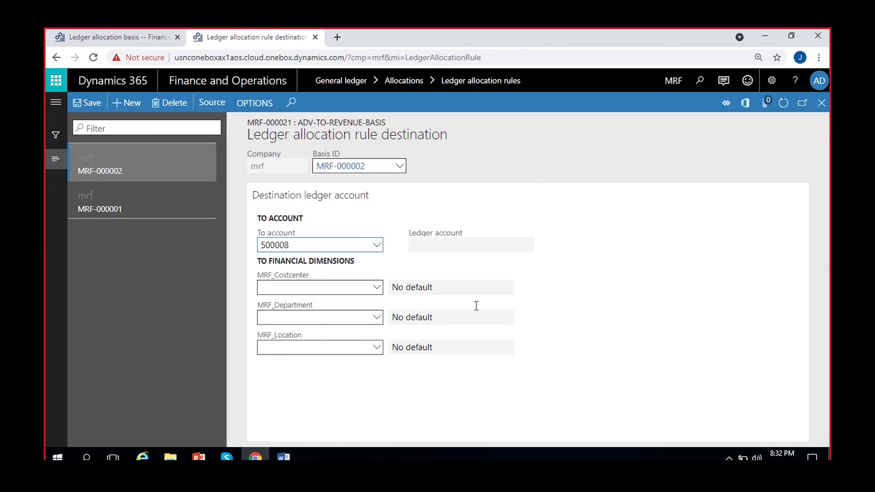
{"action": "left_click", "coordinate": [723, 364]}
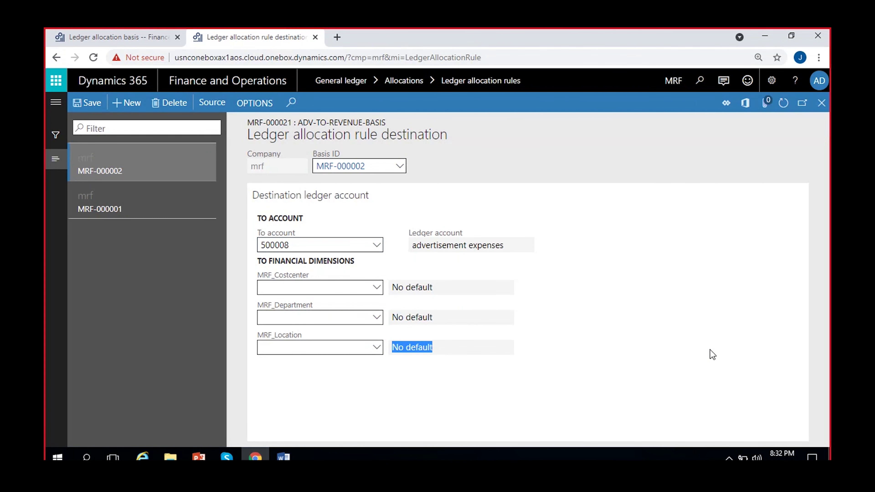
{"action": "left_click", "coordinate": [360, 349]}
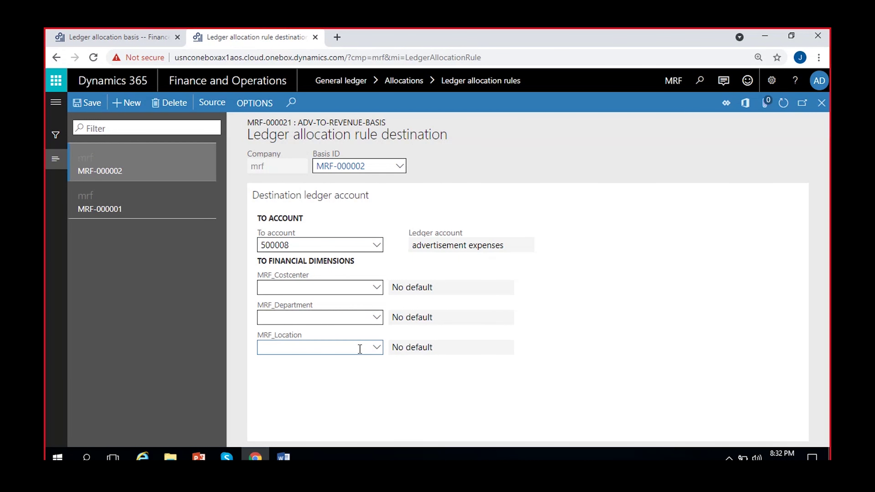
{"action": "type", "text": "101"}
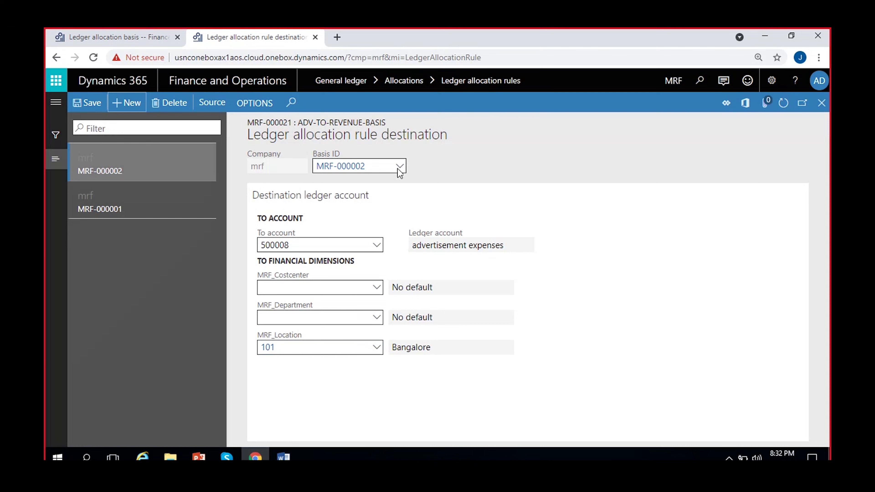
- Add and save a destination line for basis MRF-000003 (Salesrevenue-Chennai) with To account 500008 and MRF_Location 102
{"action": "left_click", "coordinate": [127, 102]}
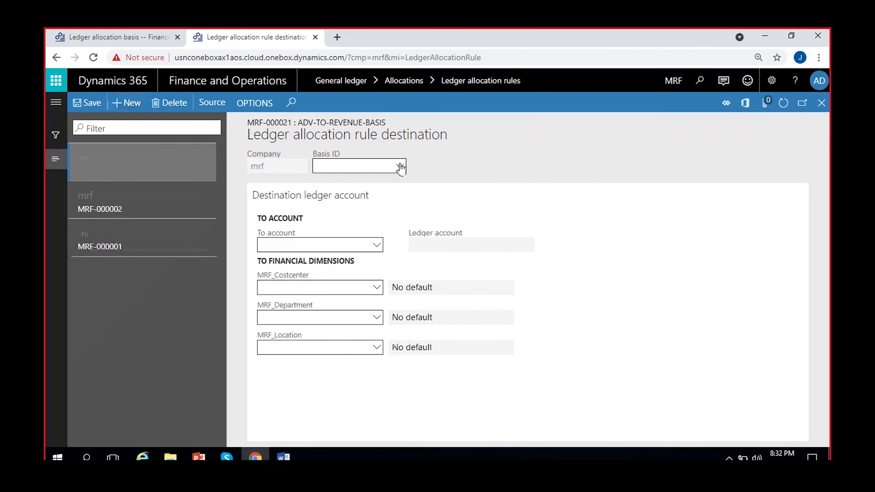
{"action": "left_click", "coordinate": [400, 166]}
{"action": "left_click", "coordinate": [366, 230]}
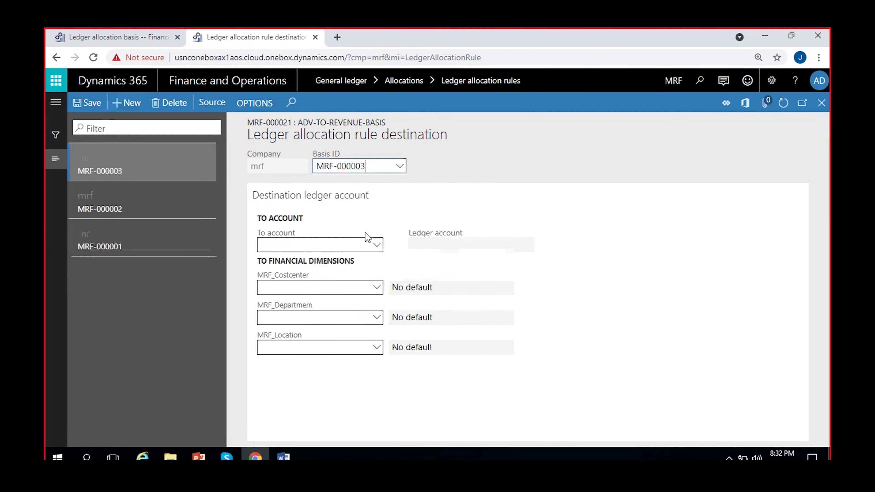
{"action": "left_click", "coordinate": [355, 243]}
{"action": "type", "text": "adver"}
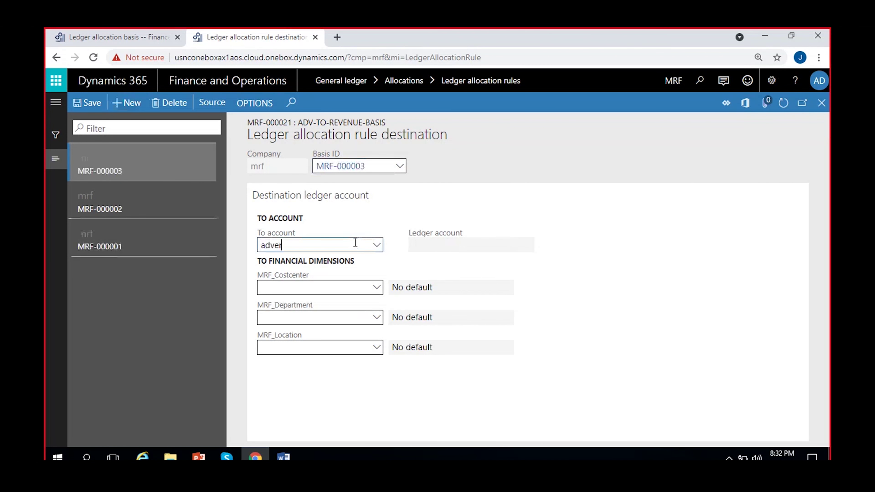
{"action": "type", "text": "t"}
{"action": "left_click", "coordinate": [377, 246]}
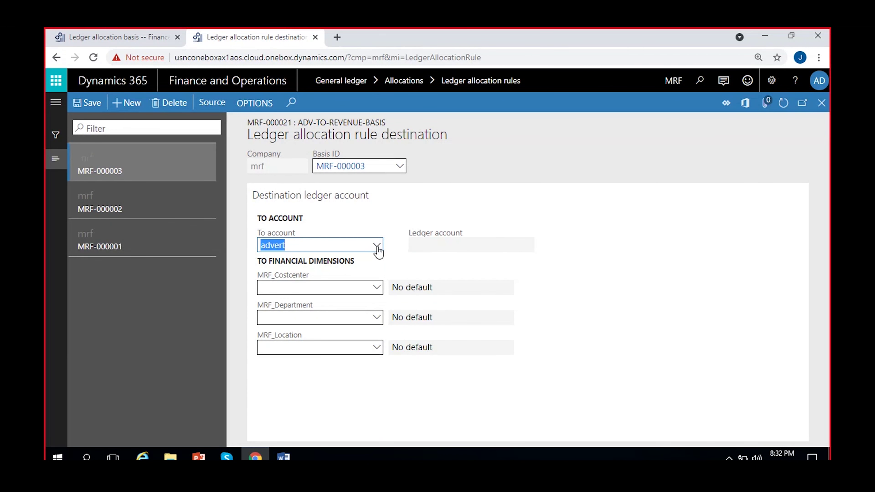
{"action": "left_click", "coordinate": [377, 277]}
{"action": "left_click", "coordinate": [376, 349]}
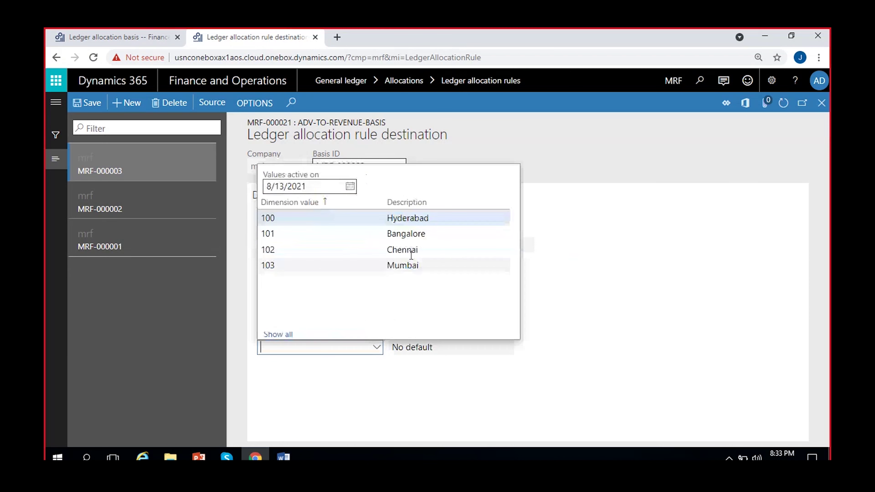
{"action": "left_click", "coordinate": [411, 255]}
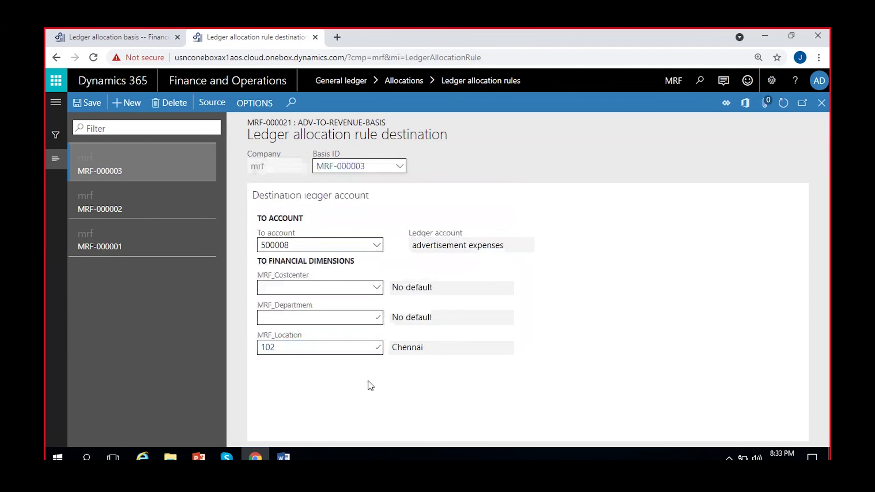
{"action": "left_click", "coordinate": [93, 103]}
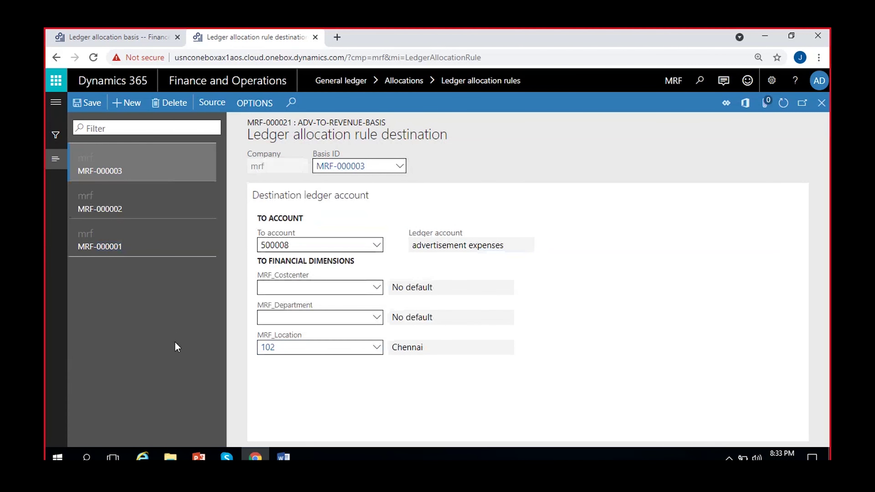
- Add and save a destination line for basis MRF-000004 (Salesrevenue-Mumbai) with To account 500008 and MRF_Location 103
{"action": "left_click", "coordinate": [128, 103]}
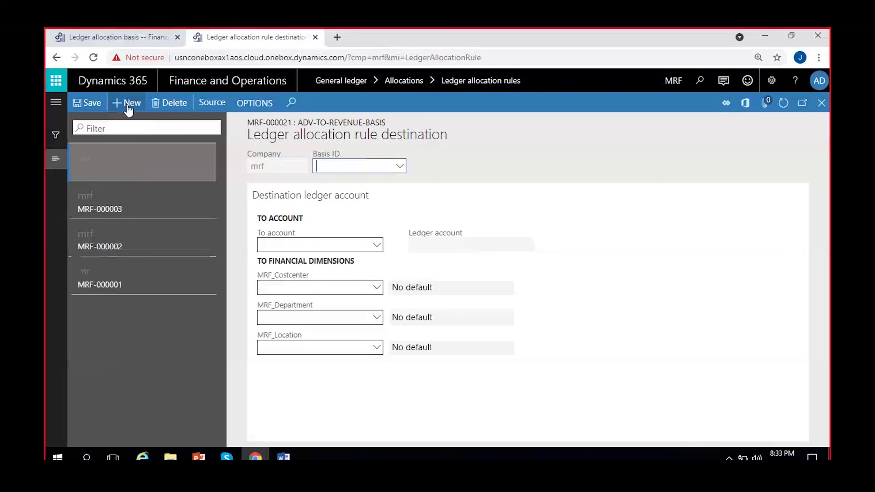
{"action": "left_click", "coordinate": [400, 167]}
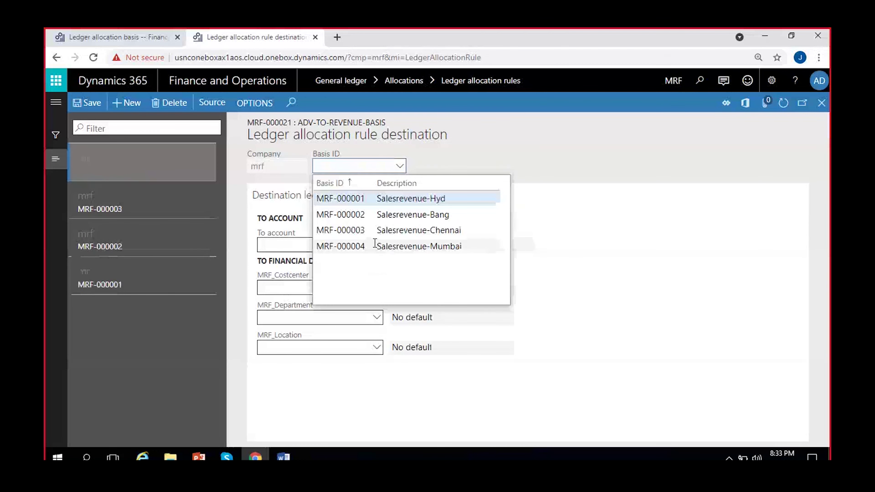
{"action": "left_click", "coordinate": [344, 246]}
{"action": "left_click", "coordinate": [303, 246]}
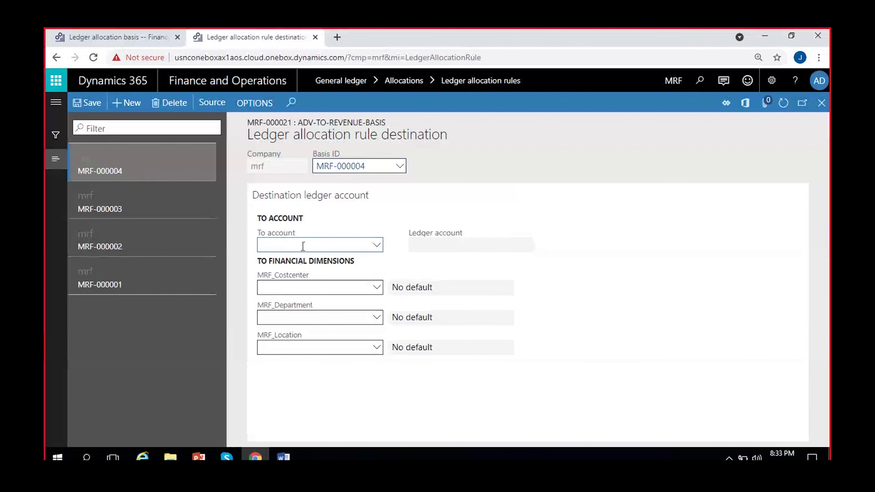
{"action": "type", "text": "advert"}
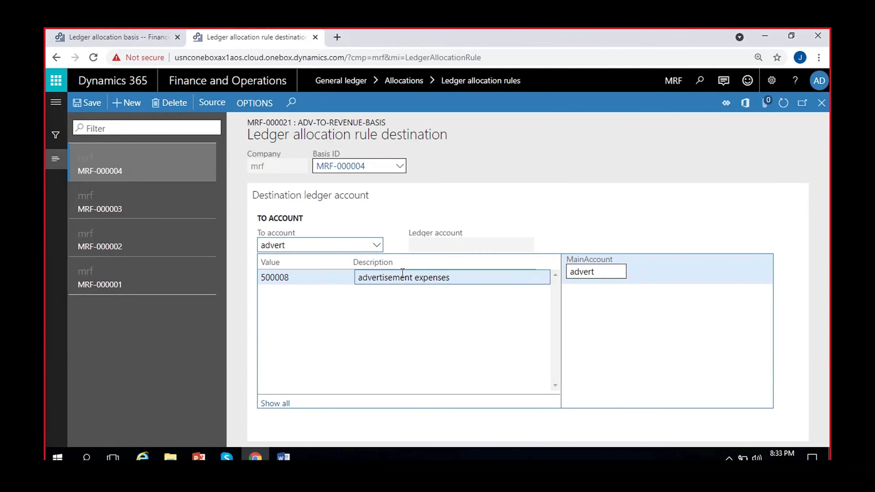
{"action": "left_click", "coordinate": [402, 273]}
{"action": "left_click", "coordinate": [352, 346]}
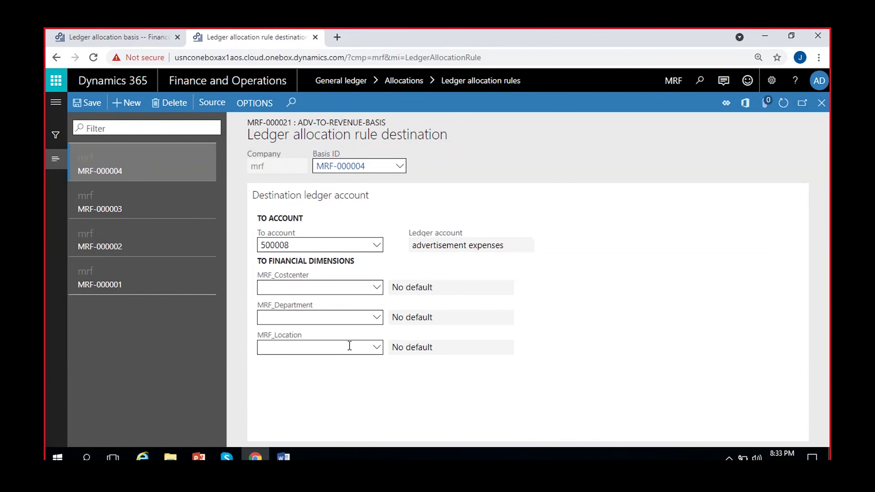
{"action": "left_click", "coordinate": [377, 351]}
{"action": "left_click", "coordinate": [397, 293]}
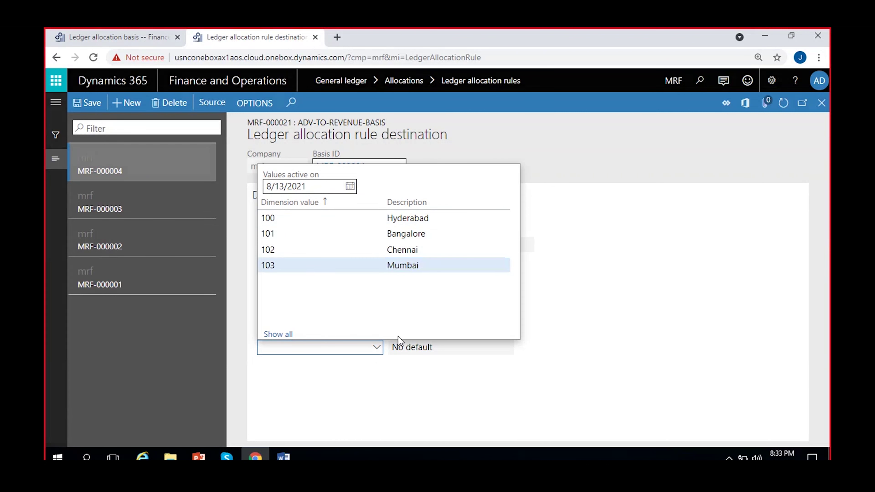
{"action": "left_click", "coordinate": [86, 103]}
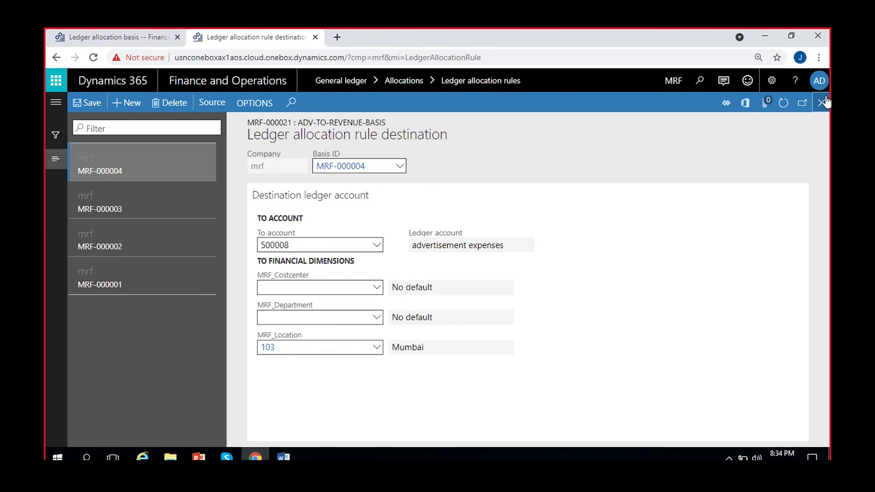
- Leave the rule's destination lines and open the ledger allocation basis list in General ledger
{"action": "left_click", "coordinate": [822, 103]}
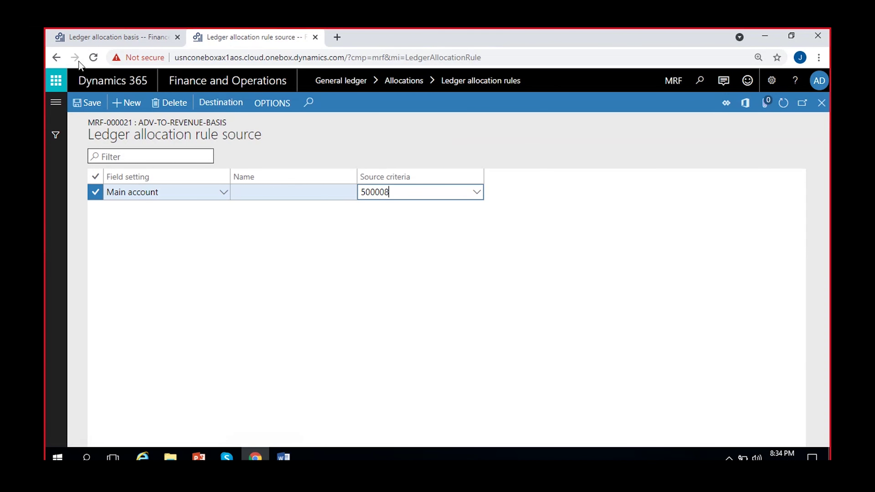
{"action": "left_click", "coordinate": [53, 110]}
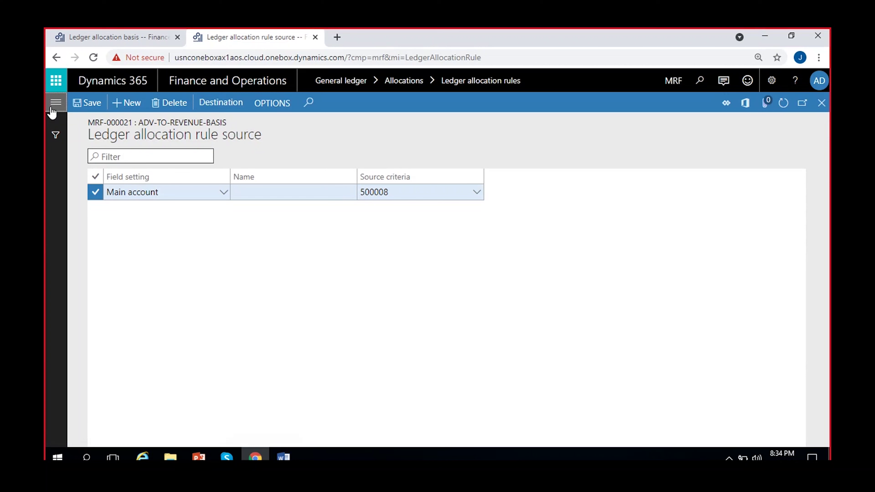
{"action": "left_click", "coordinate": [52, 112]}
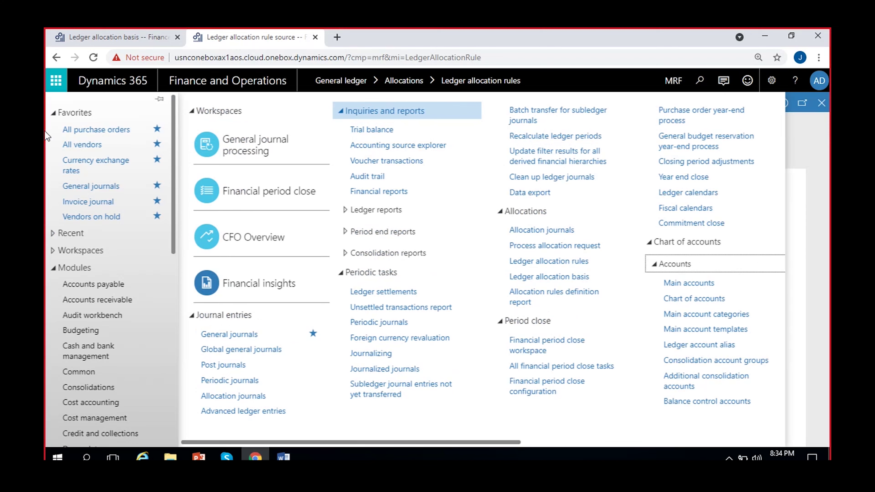
{"action": "left_click", "coordinate": [549, 277]}
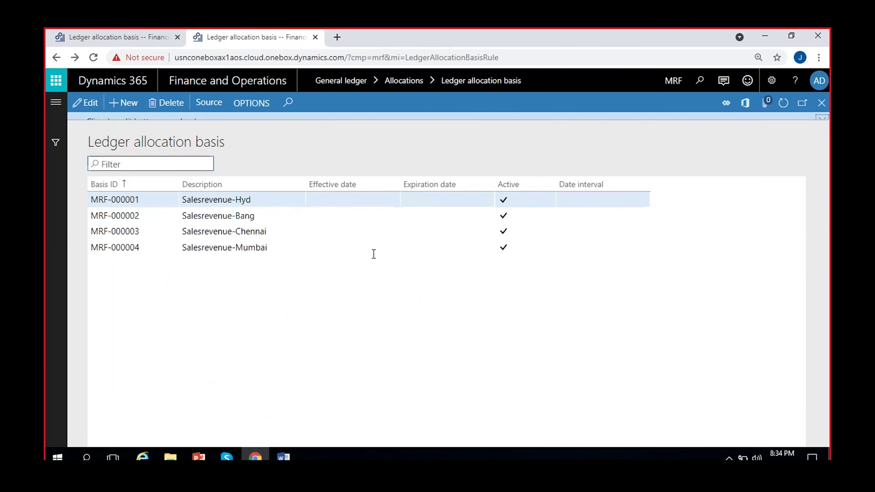
- Examine the source criteria of the Salesrevenue-Hyd basis, and look over the Bangalore, Chennai and Mumbai bases in the list
{"action": "left_click", "coordinate": [261, 192]}
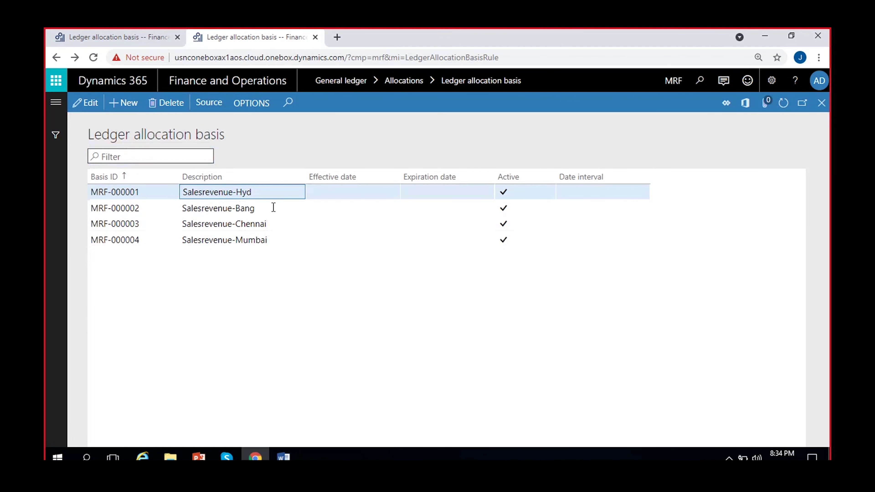
{"action": "left_click", "coordinate": [208, 103]}
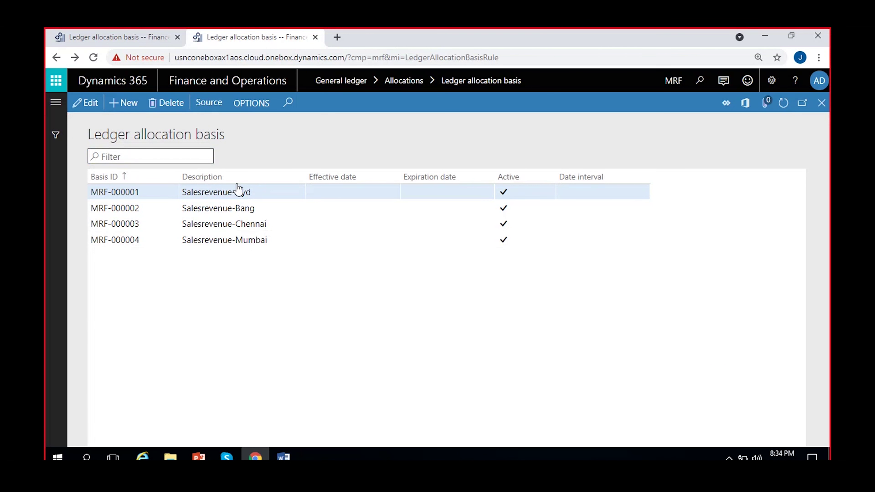
{"action": "left_click", "coordinate": [180, 226]}
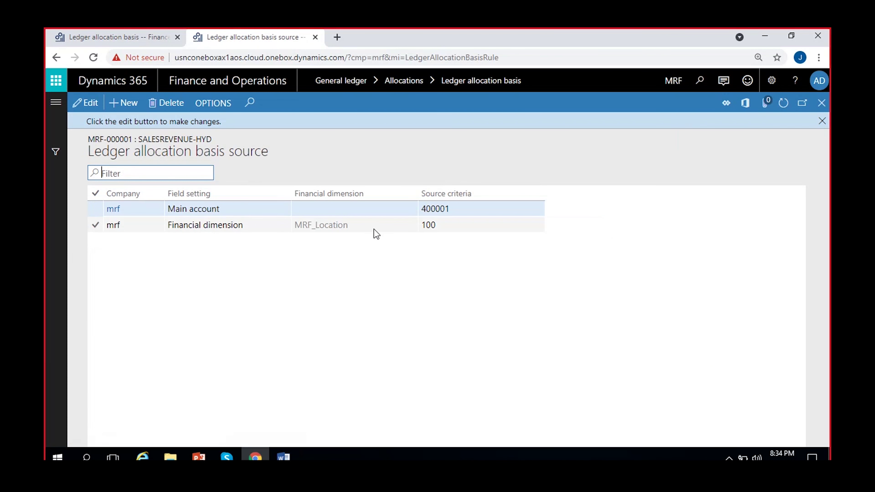
{"action": "left_click", "coordinate": [427, 226]}
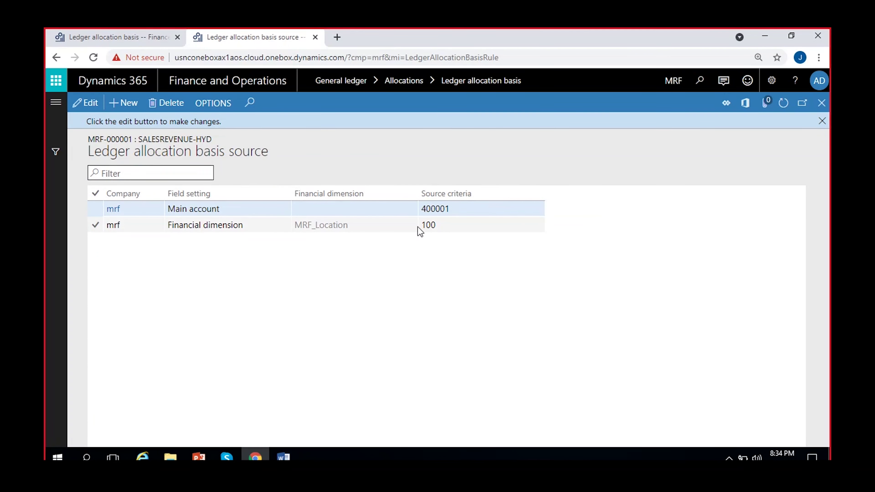
{"action": "left_click", "coordinate": [252, 226]}
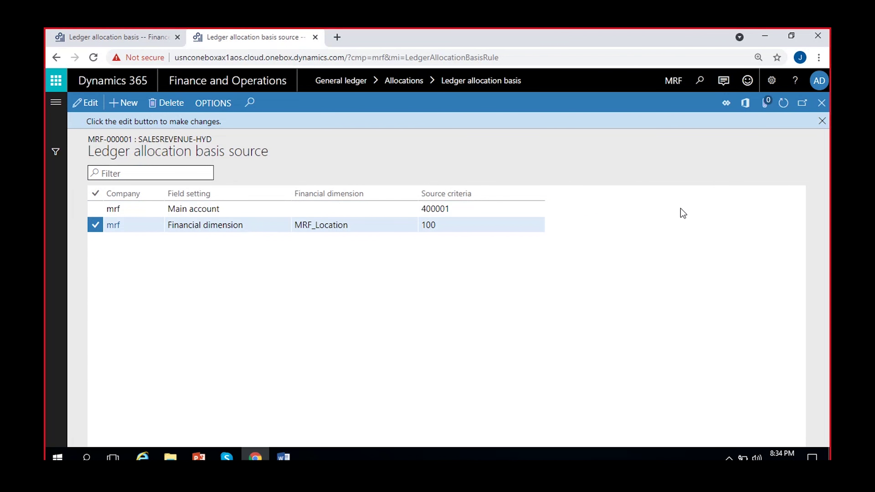
{"action": "left_click", "coordinate": [824, 127]}
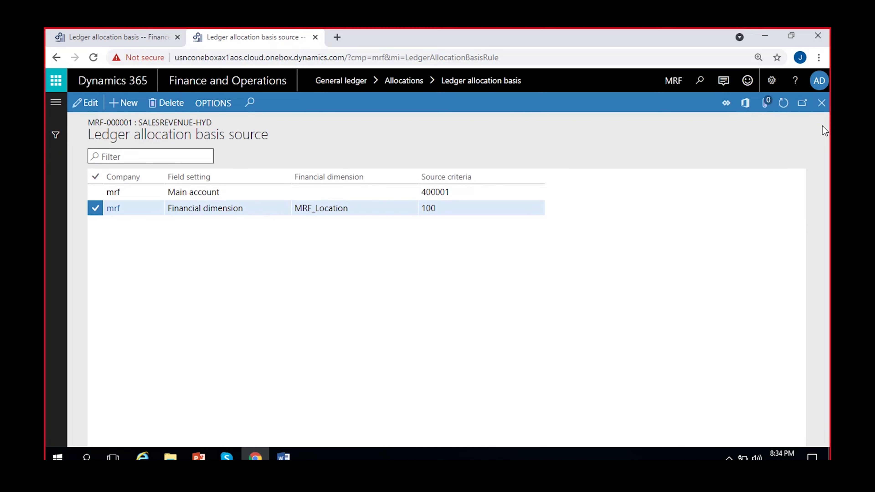
{"action": "left_click", "coordinate": [822, 110]}
{"action": "left_click", "coordinate": [244, 211]}
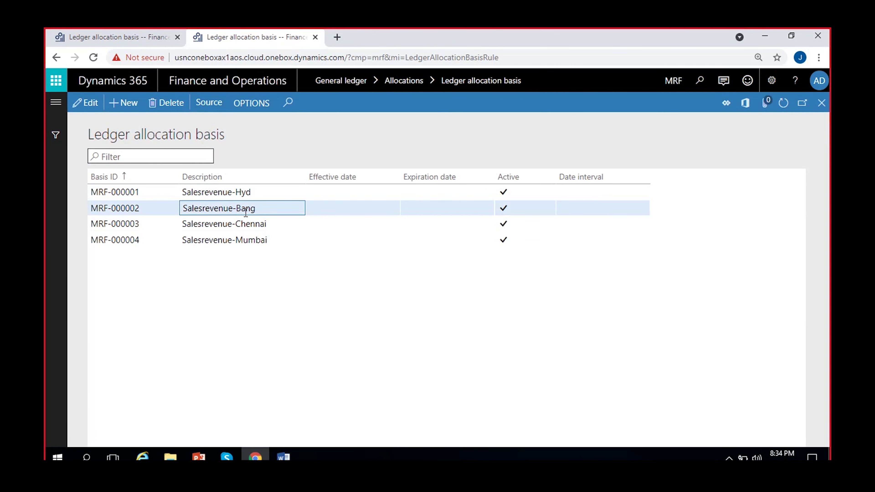
{"action": "left_click", "coordinate": [249, 224]}
{"action": "left_click", "coordinate": [250, 241]}
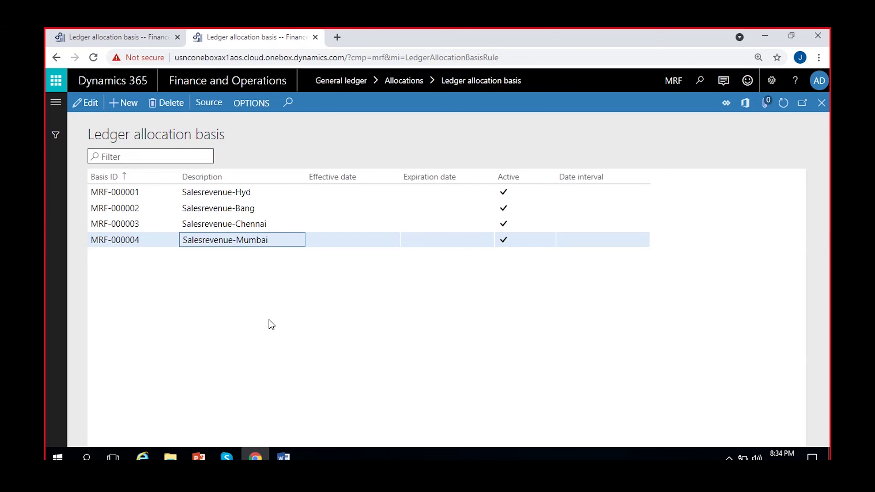
- Open the ledger allocation rules and review the general settings and allocation method of rule MRF-000021 (Adv-to-Revenue-Basis)
{"action": "left_click", "coordinate": [53, 109]}
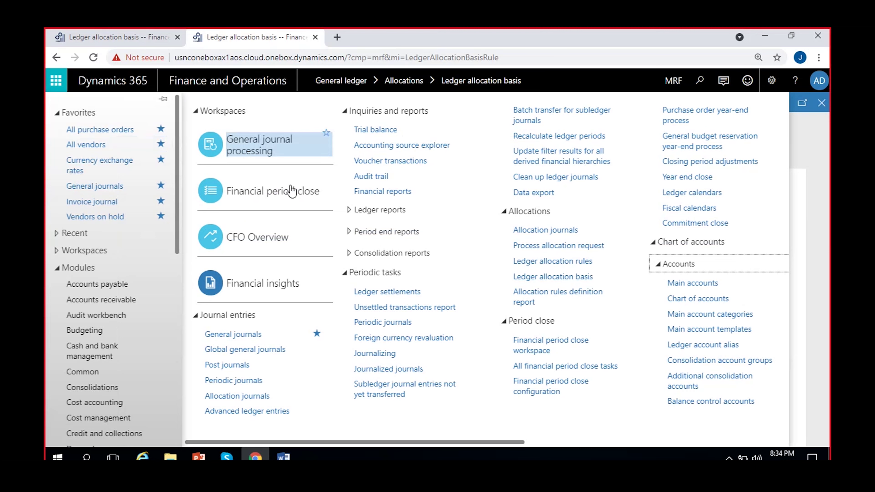
{"action": "left_click", "coordinate": [548, 263]}
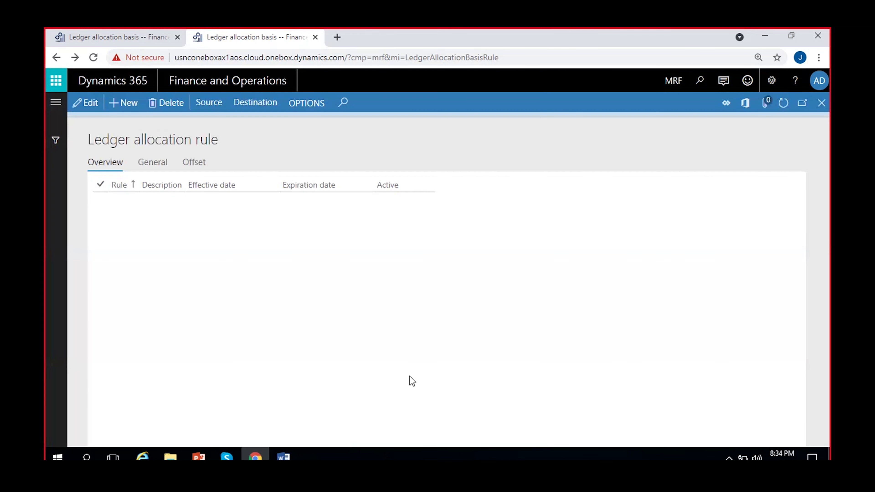
{"action": "left_click", "coordinate": [821, 121]}
{"action": "left_click", "coordinate": [354, 247]}
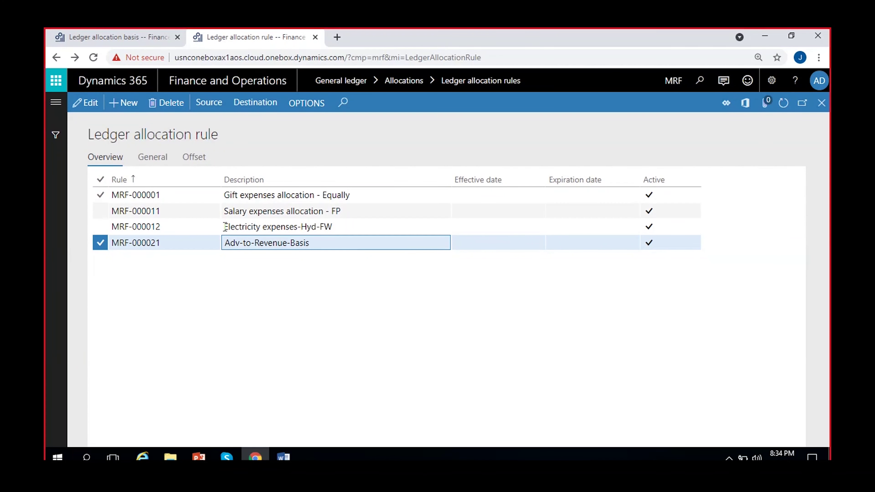
{"action": "left_click", "coordinate": [153, 158]}
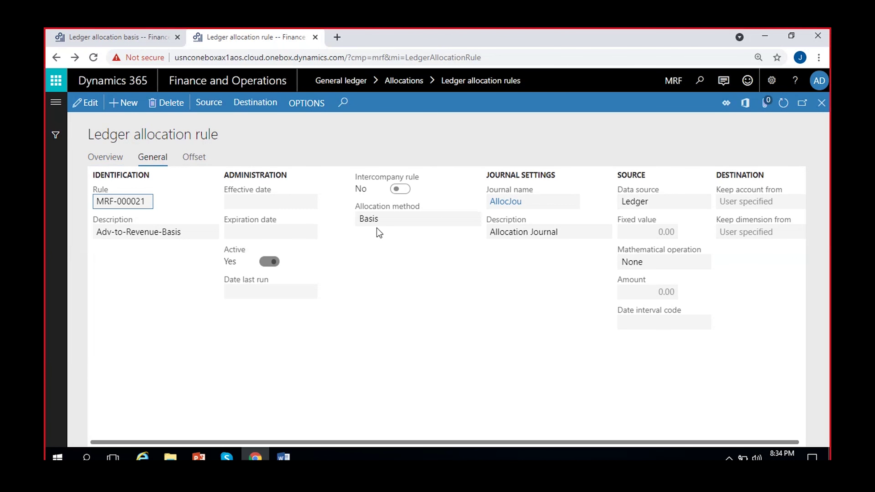
{"action": "left_click", "coordinate": [377, 225]}
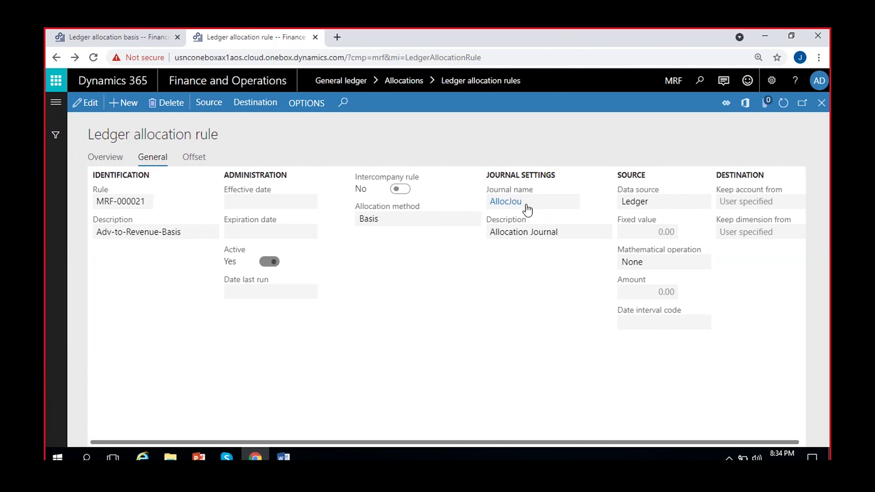
- Examine the Adv-to-Revenue-Basis rule's source criteria and the destination account and location of each basis line, and return to the rule
{"action": "left_click", "coordinate": [218, 108]}
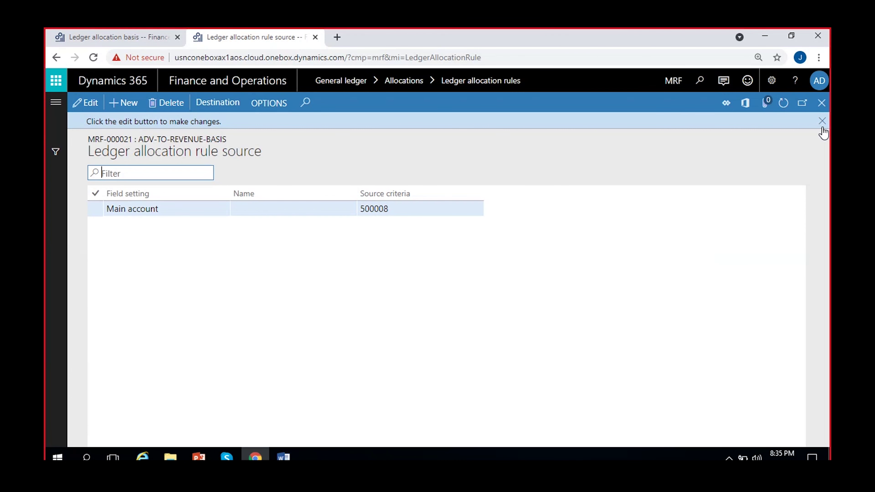
{"action": "left_click", "coordinate": [822, 121]}
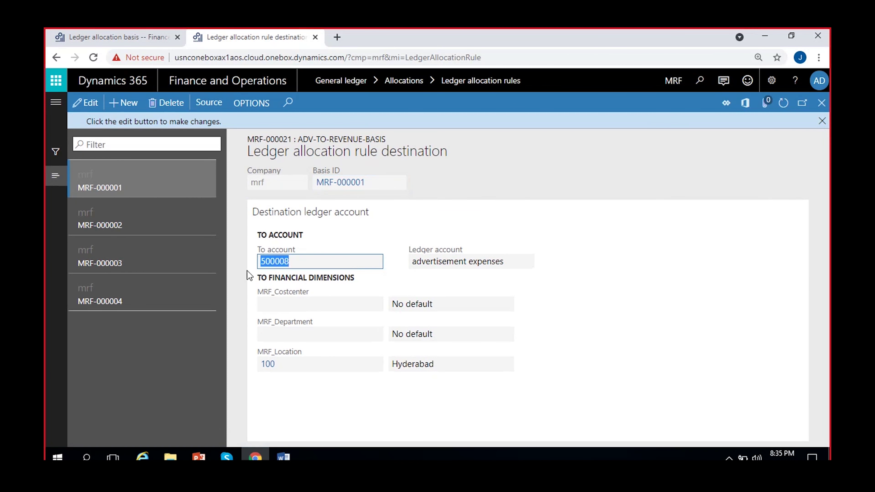
{"action": "left_click", "coordinate": [304, 368]}
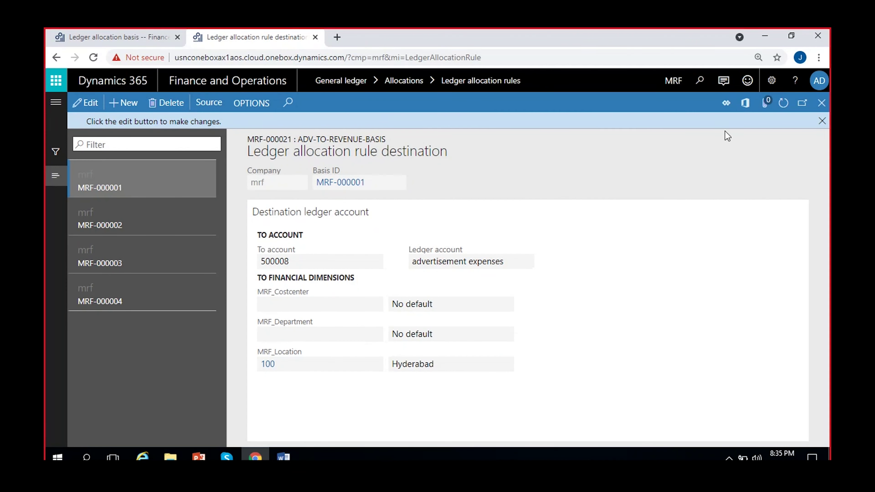
{"action": "left_click", "coordinate": [822, 123]}
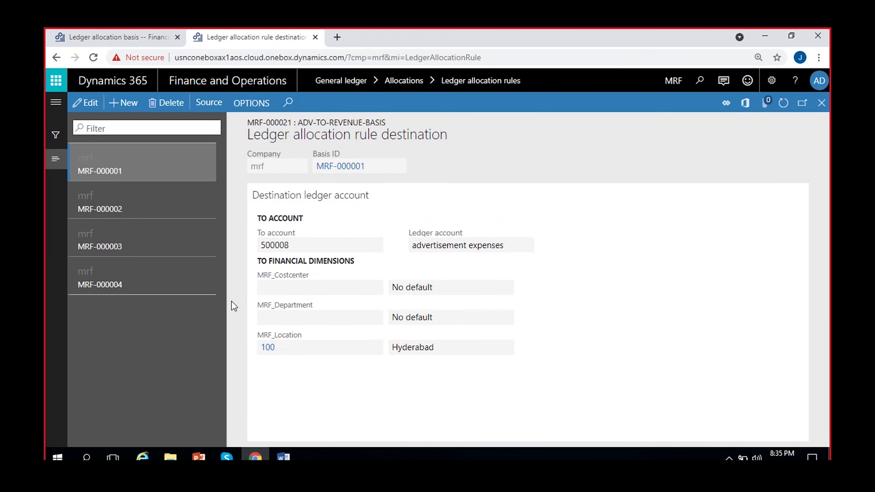
{"action": "left_click", "coordinate": [153, 211]}
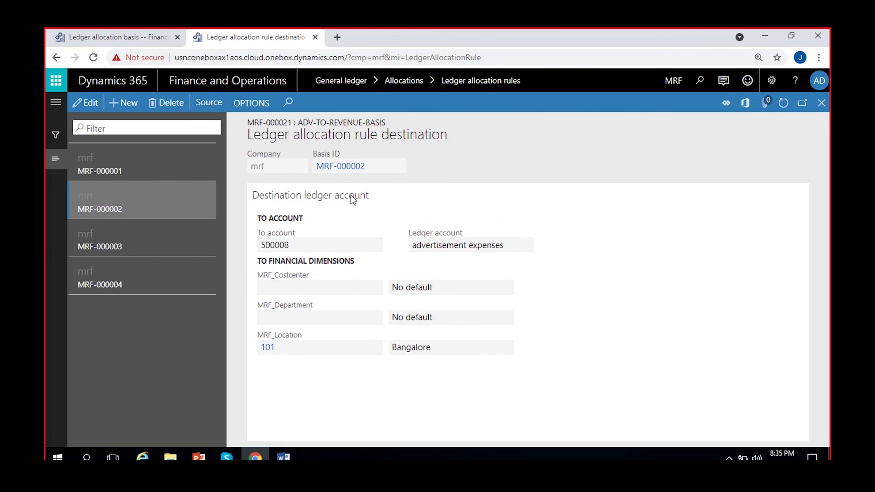
{"action": "left_click", "coordinate": [169, 249]}
{"action": "left_click", "coordinate": [174, 286]}
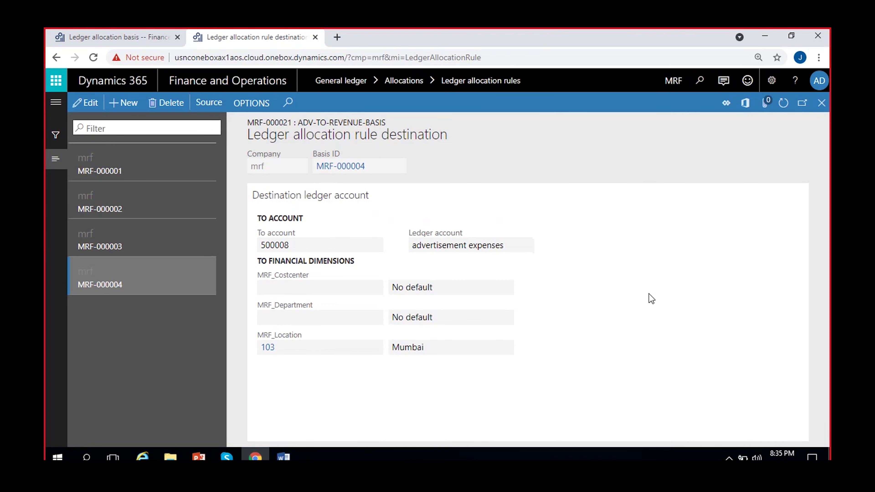
{"action": "left_click", "coordinate": [822, 103]}
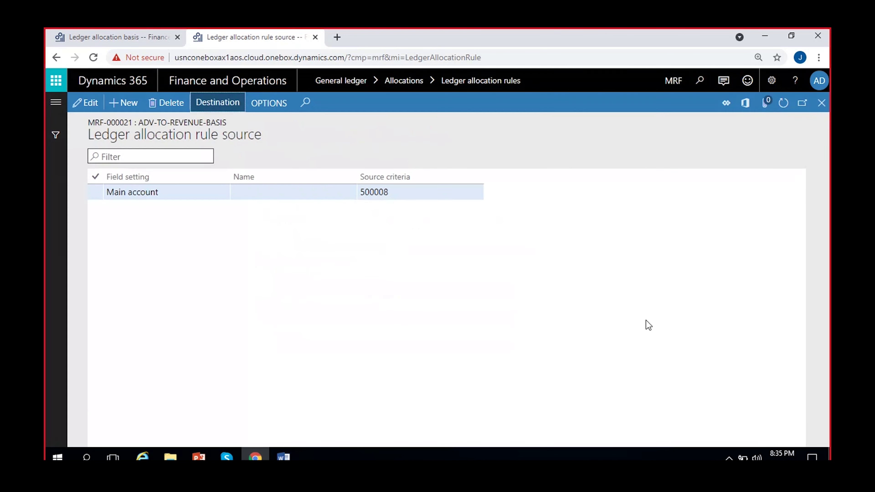
{"action": "left_click", "coordinate": [822, 103]}
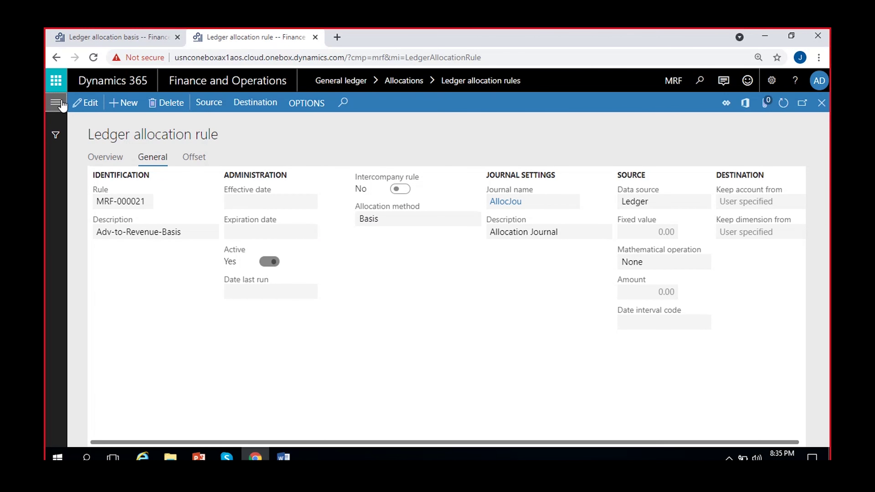
- Open a process allocation request and select rule MRF-000021 (Adv-to-Revenue-Basis)
{"action": "left_click", "coordinate": [56, 110]}
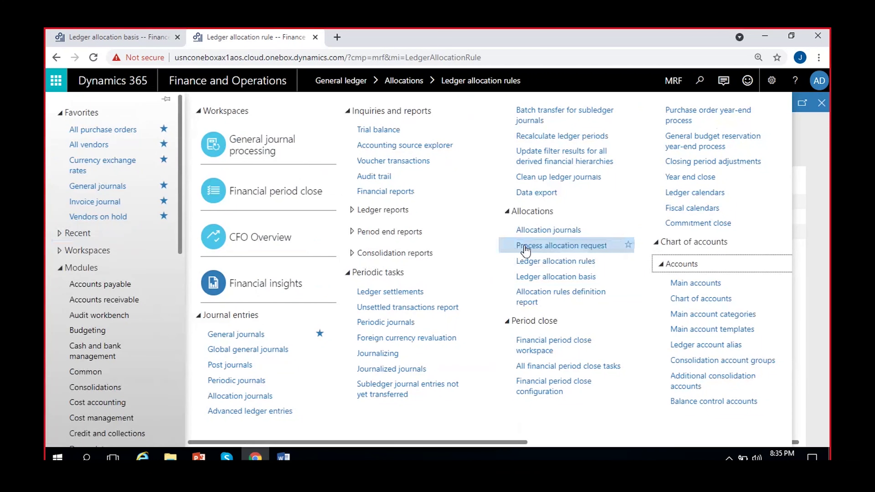
{"action": "left_click", "coordinate": [553, 246]}
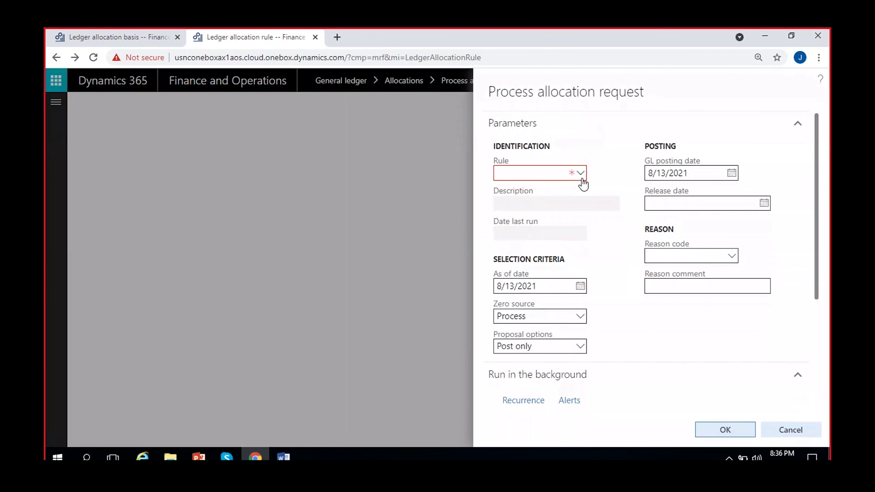
{"action": "left_click", "coordinate": [582, 175]}
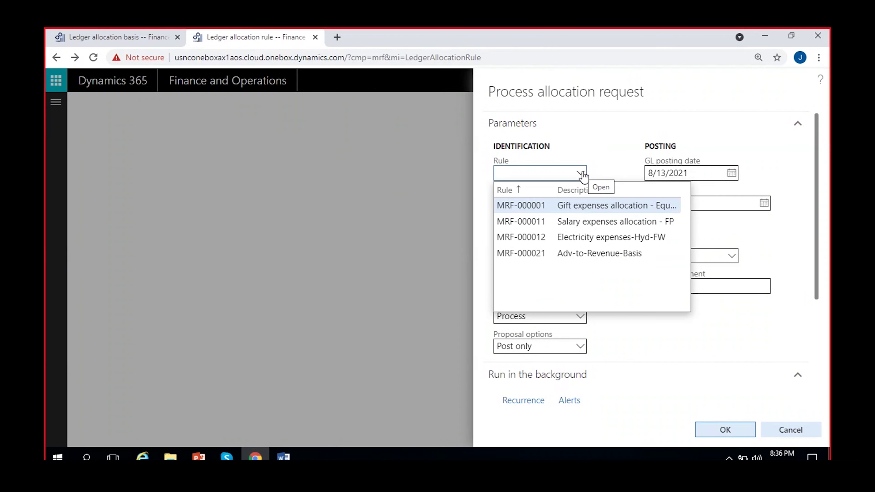
{"action": "left_click", "coordinate": [558, 254]}
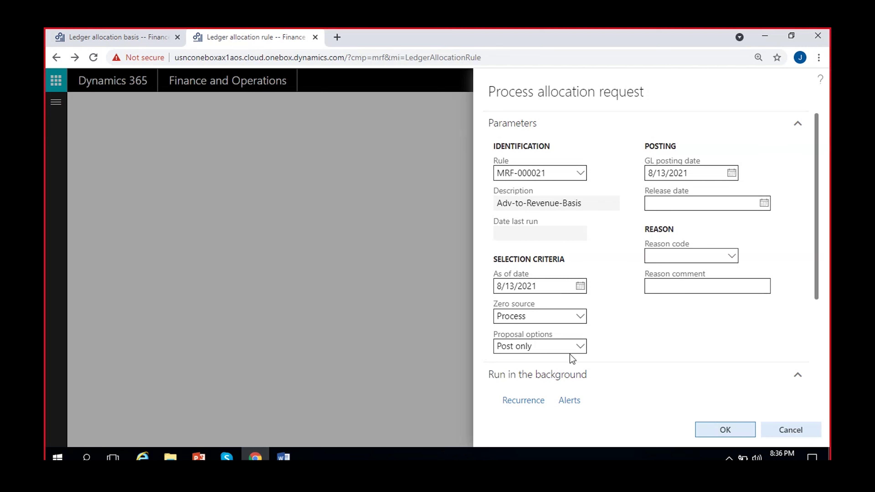
- Set the request's proposal option to Proposal only and run the allocation without batch processing
{"action": "left_click", "coordinate": [581, 348]}
{"action": "left_click", "coordinate": [552, 361]}
{"action": "scroll", "coordinate": [620, 330], "scroll_direction": "down", "scroll_amount": 2}
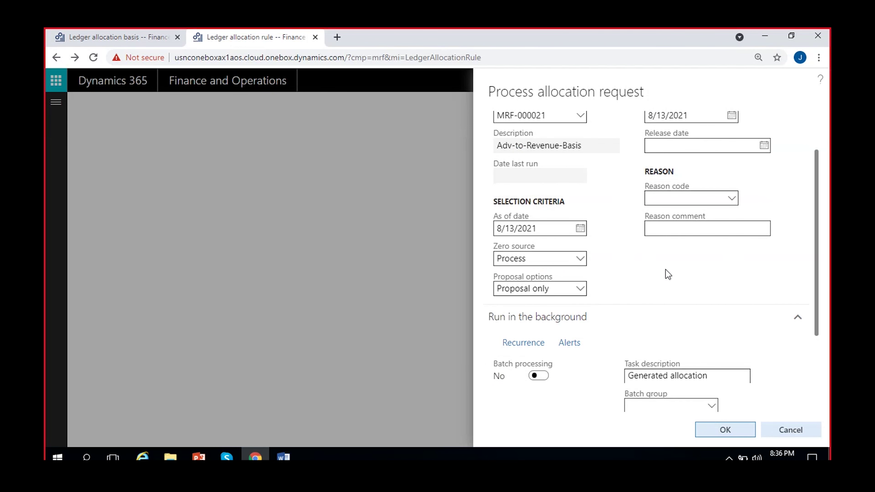
{"action": "scroll", "coordinate": [666, 270], "scroll_direction": "down", "scroll_amount": 2}
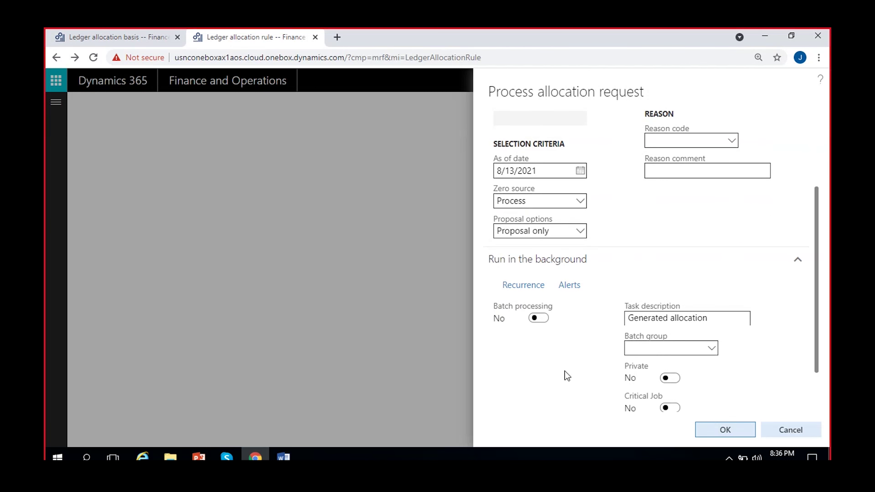
{"action": "scroll", "coordinate": [565, 372], "scroll_direction": "down", "scroll_amount": 2}
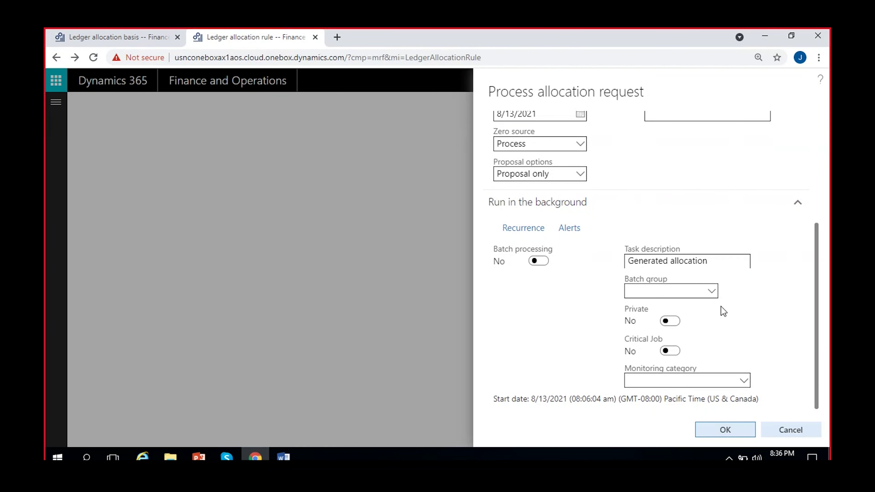
{"action": "left_click", "coordinate": [714, 431]}
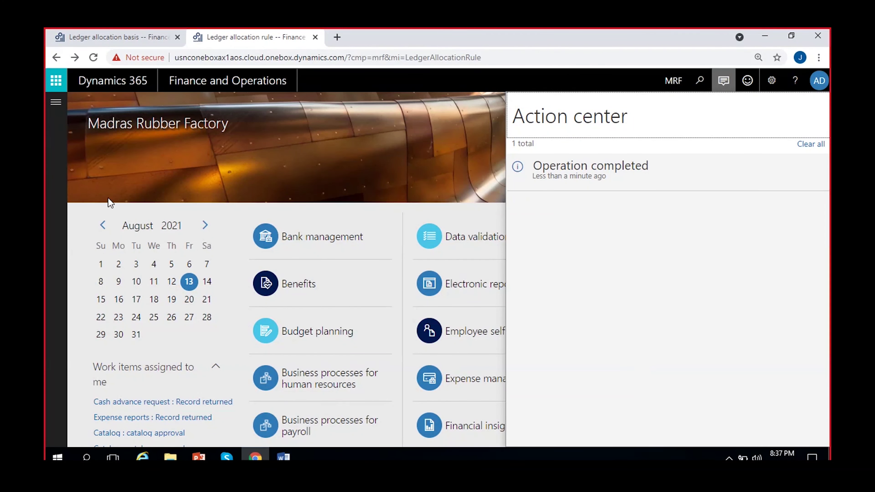
- Open the voucher lines of allocation journal MRF-000032 from the general ledger allocation journals and make them editable
{"action": "left_click", "coordinate": [57, 201]}
{"action": "left_click", "coordinate": [56, 103]}
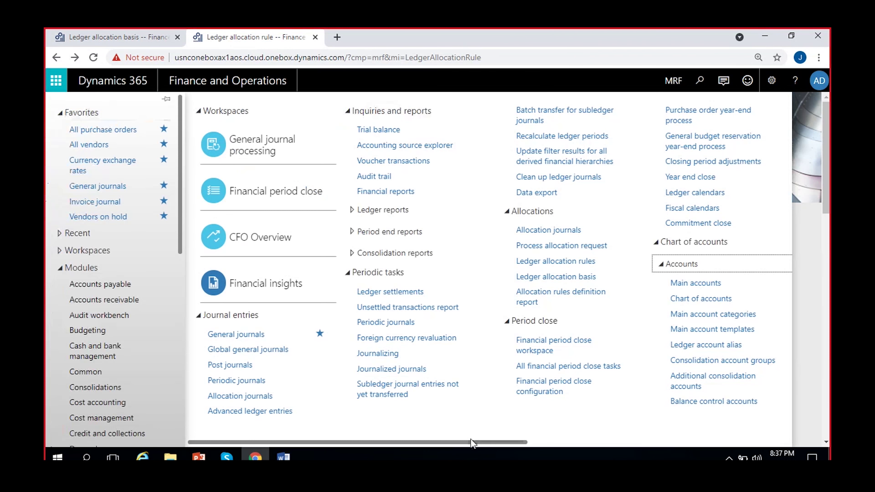
{"action": "left_click", "coordinate": [472, 443]}
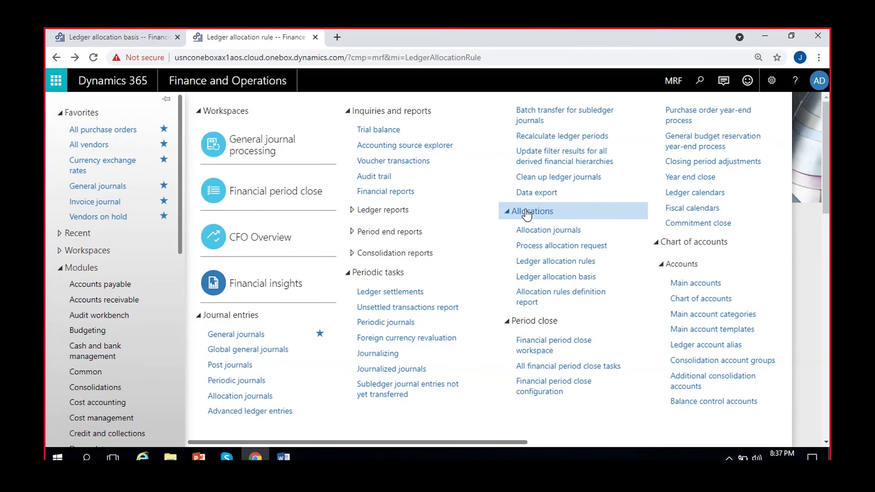
{"action": "left_click", "coordinate": [548, 230]}
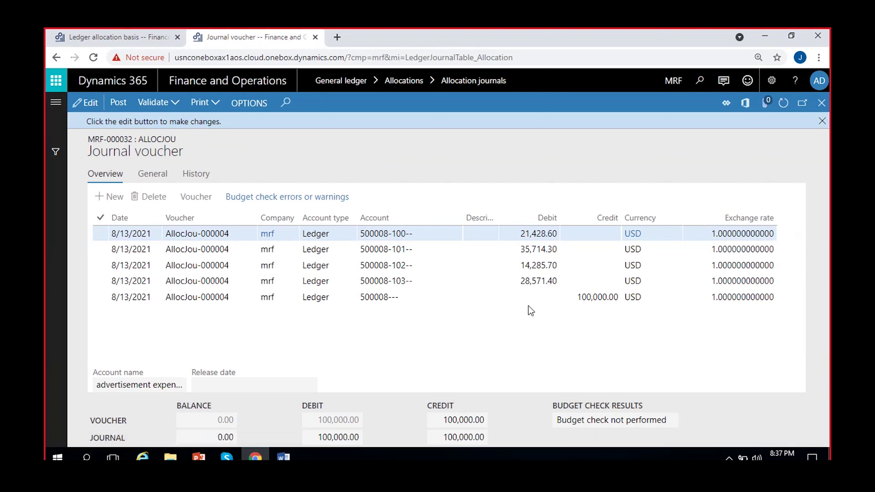
{"action": "left_click", "coordinate": [823, 121]}
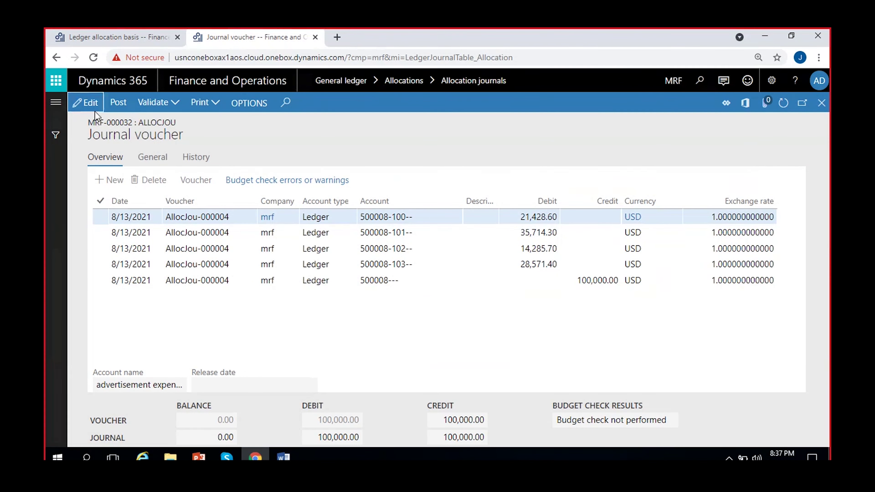
{"action": "left_click", "coordinate": [90, 103]}
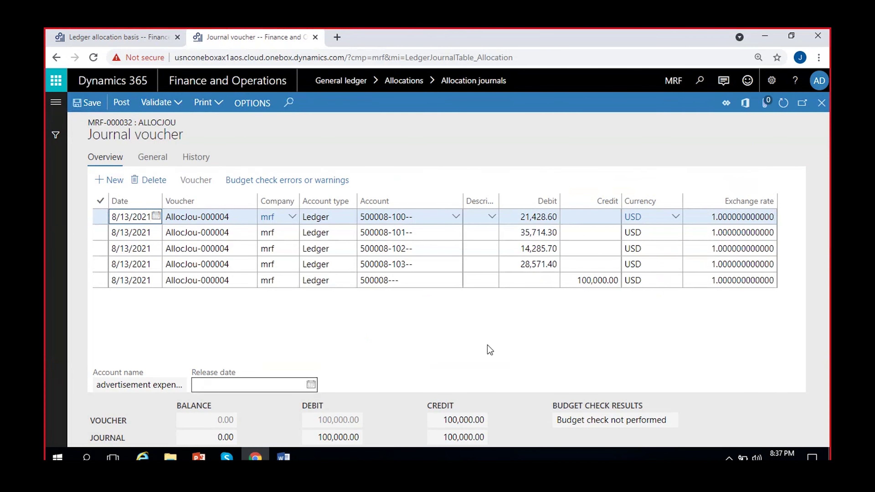
- Start Calculator and enter the advertisement expense amount of 100000
{"action": "left_click", "coordinate": [92, 458]}
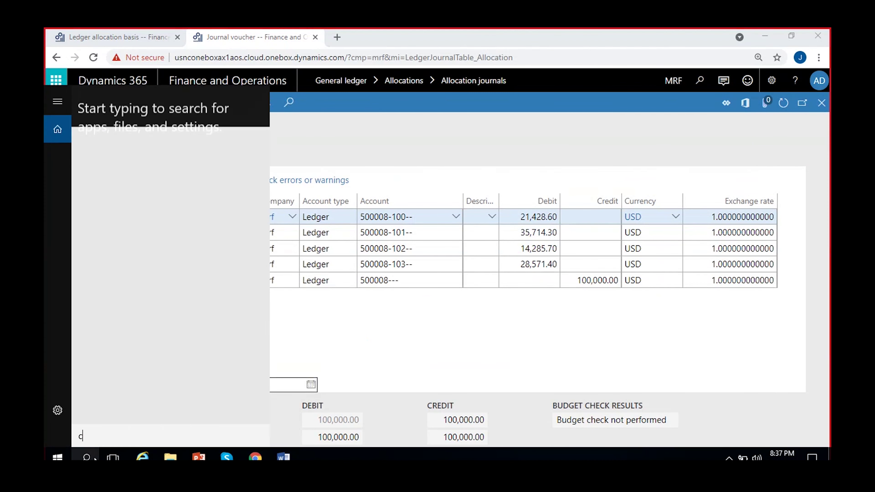
{"action": "type", "text": "cal"}
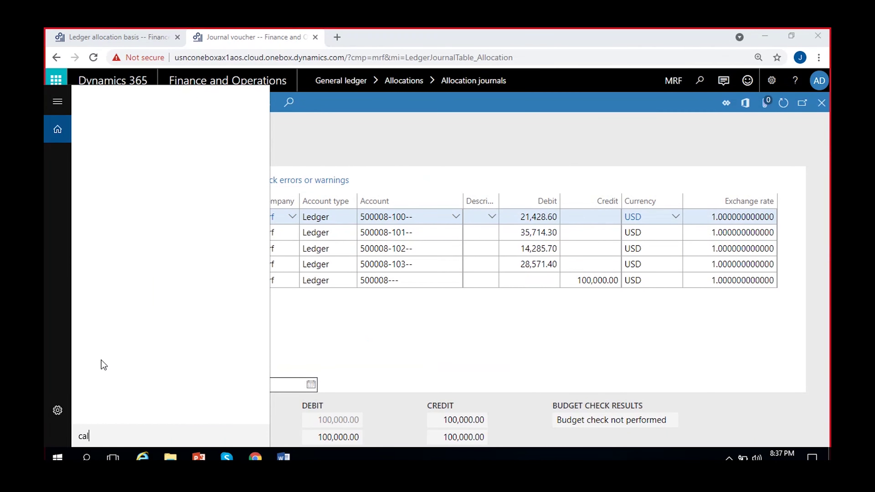
{"action": "left_click", "coordinate": [121, 124]}
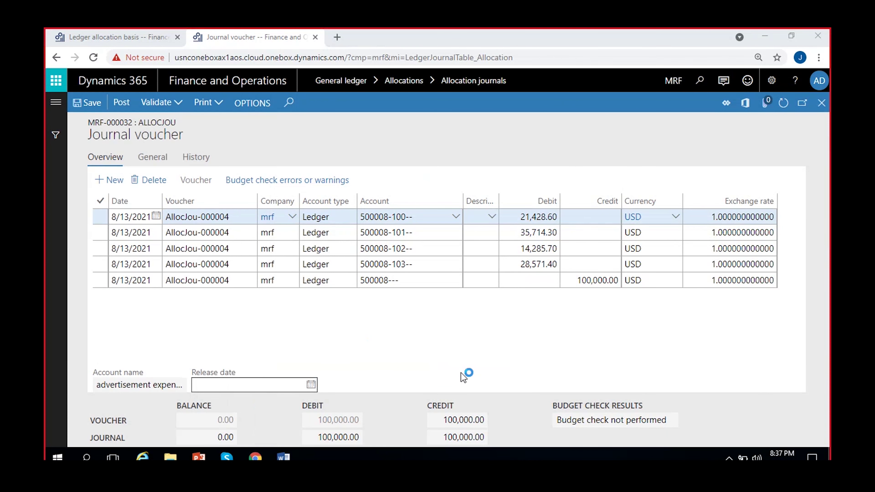
{"action": "left_click", "coordinate": [678, 303]}
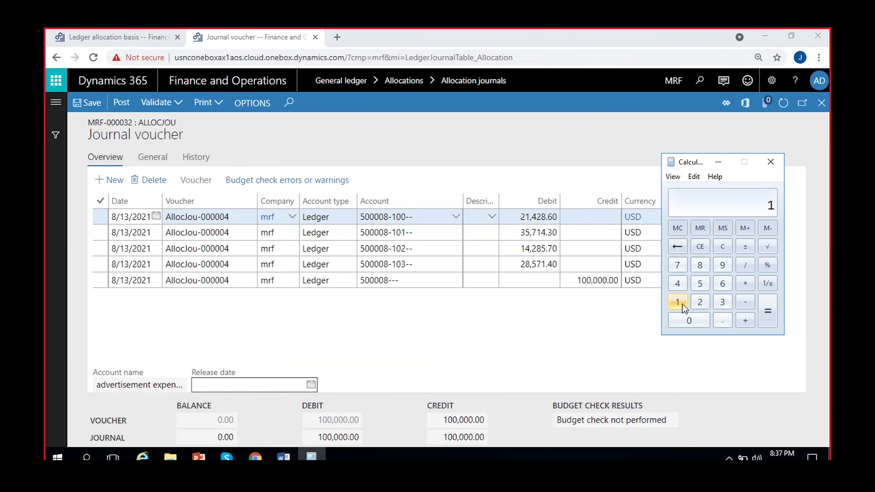
{"action": "left_click", "coordinate": [681, 317]}
{"action": "left_click", "coordinate": [681, 317]}
{"action": "left_click", "coordinate": [681, 318]}
{"action": "left_click", "coordinate": [682, 318]}
{"action": "left_click", "coordinate": [681, 318]}
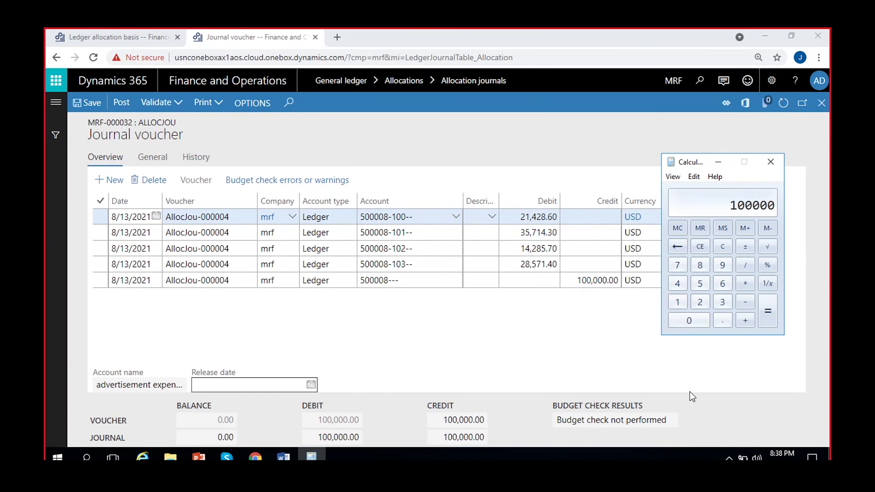
- Check the city revenues in the Word notes and calculate Hyderabad's share as 100000 * 3 / 14 in Calculator
{"action": "left_click", "coordinate": [284, 457]}
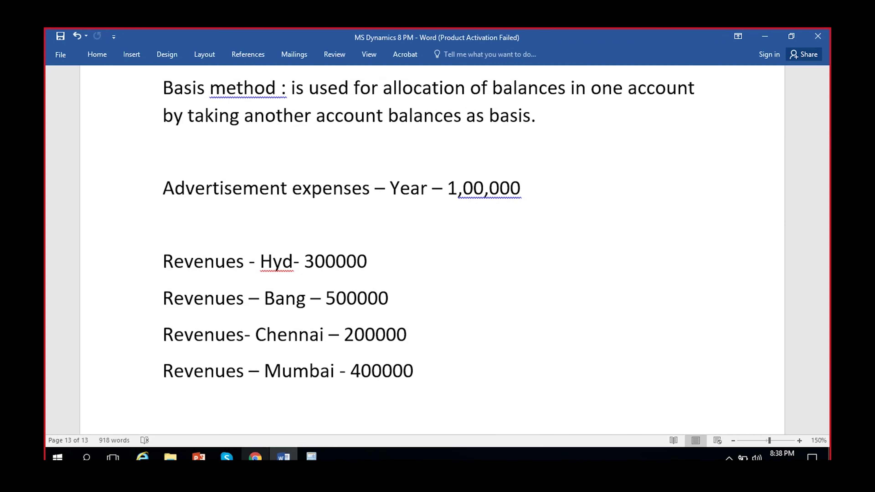
{"action": "left_click", "coordinate": [255, 457]}
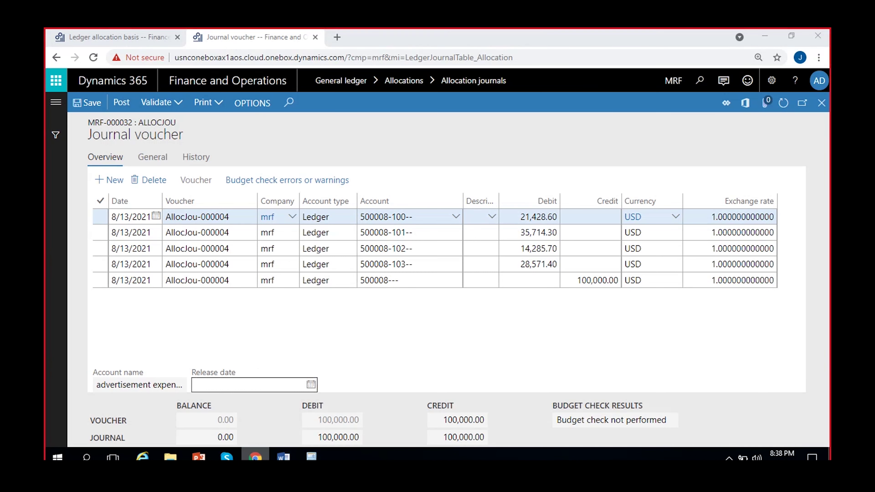
{"action": "left_click", "coordinate": [311, 458]}
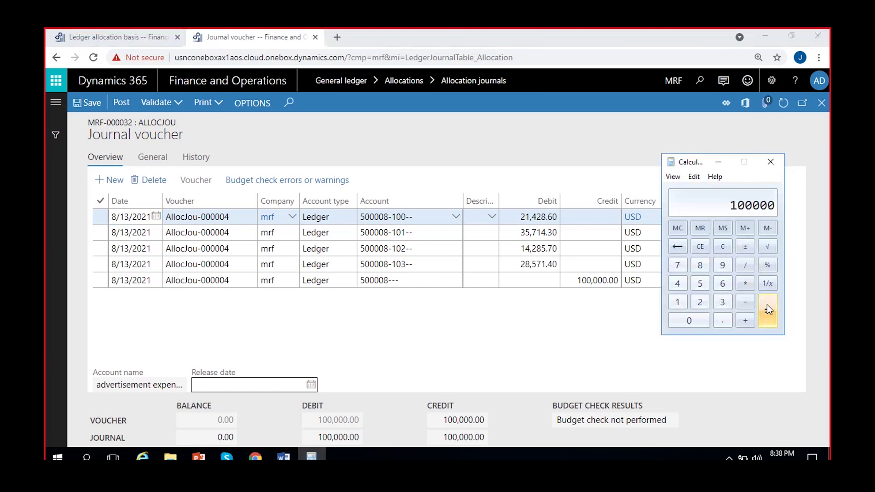
{"action": "left_click", "coordinate": [747, 282]}
{"action": "left_click", "coordinate": [721, 303]}
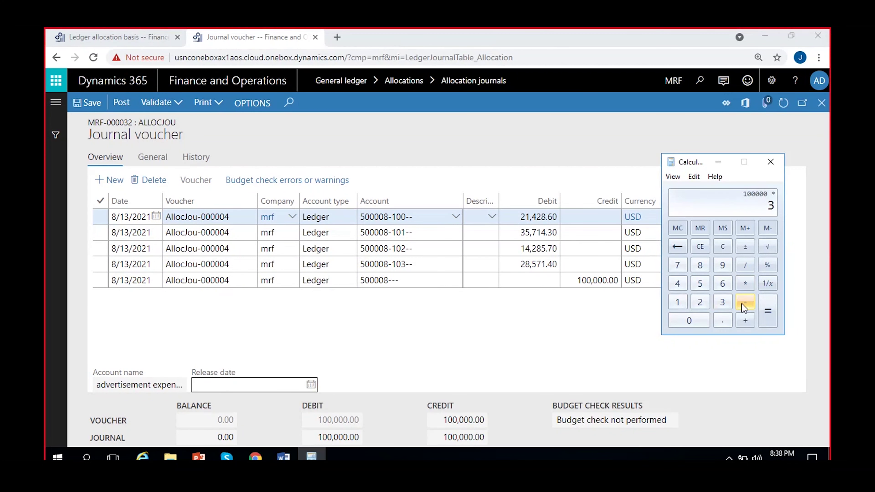
{"action": "left_click", "coordinate": [745, 266]}
{"action": "left_click", "coordinate": [677, 302]}
{"action": "left_click", "coordinate": [677, 283]}
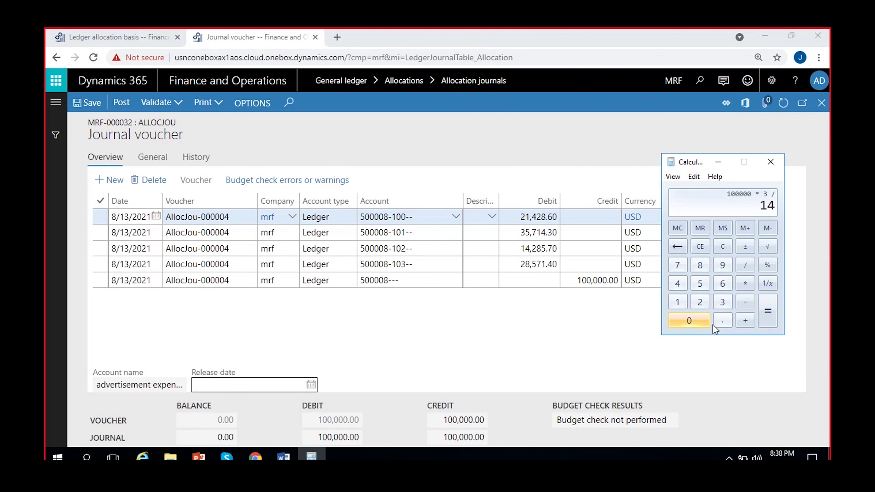
{"action": "left_click", "coordinate": [766, 318]}
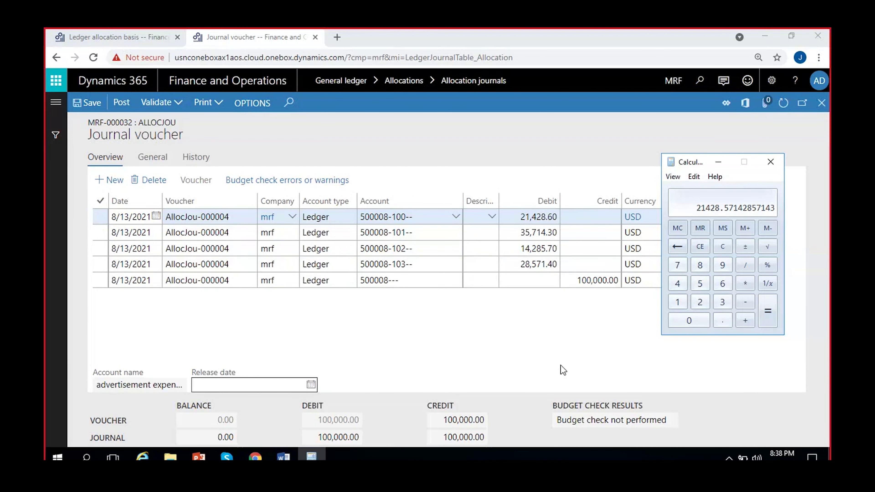
{"action": "left_click", "coordinate": [718, 162]}
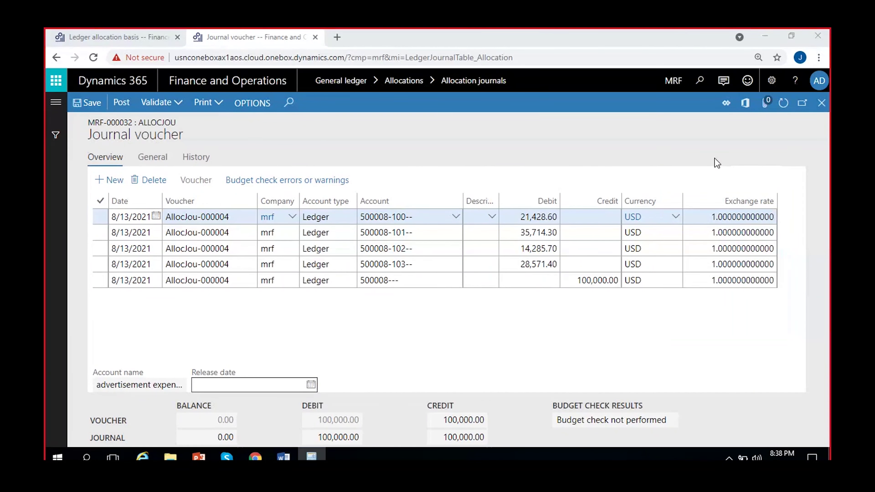
- Examine the voucher's credit line for account 500008 and compare the allocation with the expense and revenue figures in the Word notes
{"action": "left_click", "coordinate": [363, 278]}
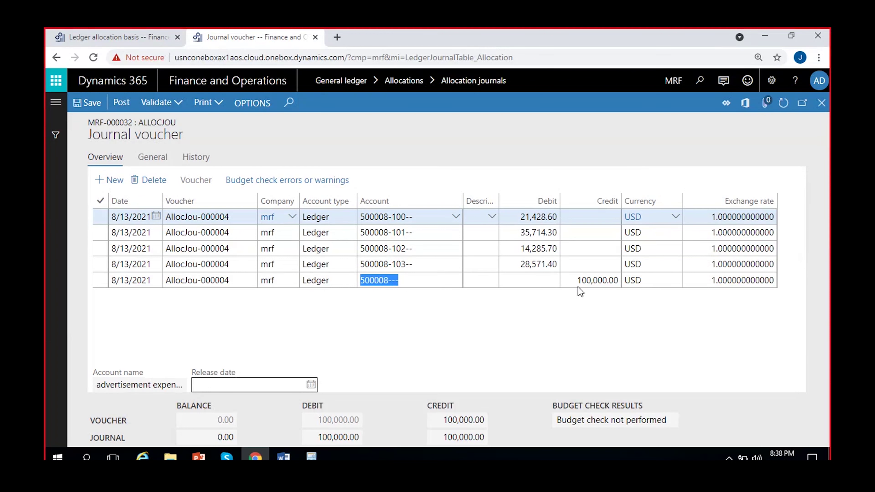
{"action": "left_click", "coordinate": [586, 281]}
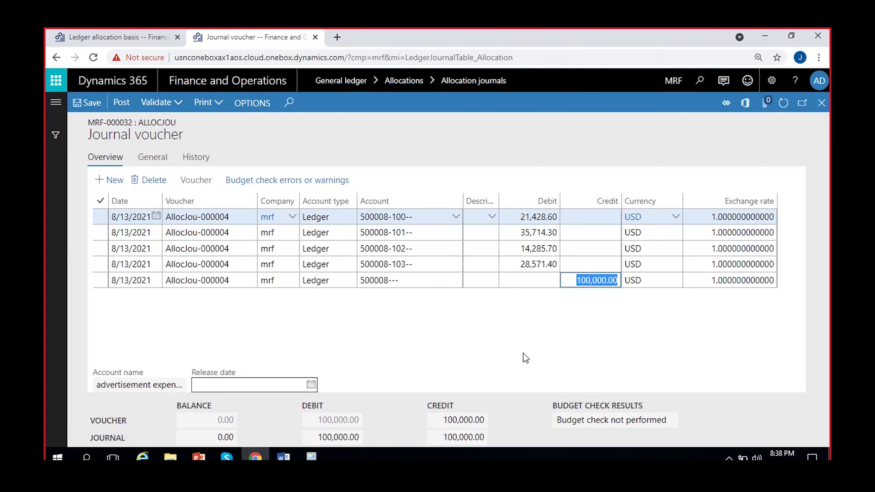
{"action": "left_click", "coordinate": [542, 321]}
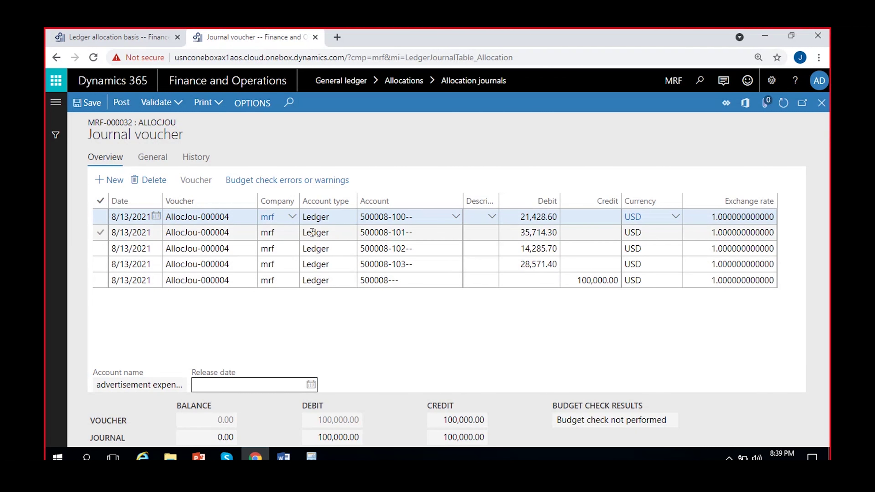
{"action": "left_click", "coordinate": [284, 456]}
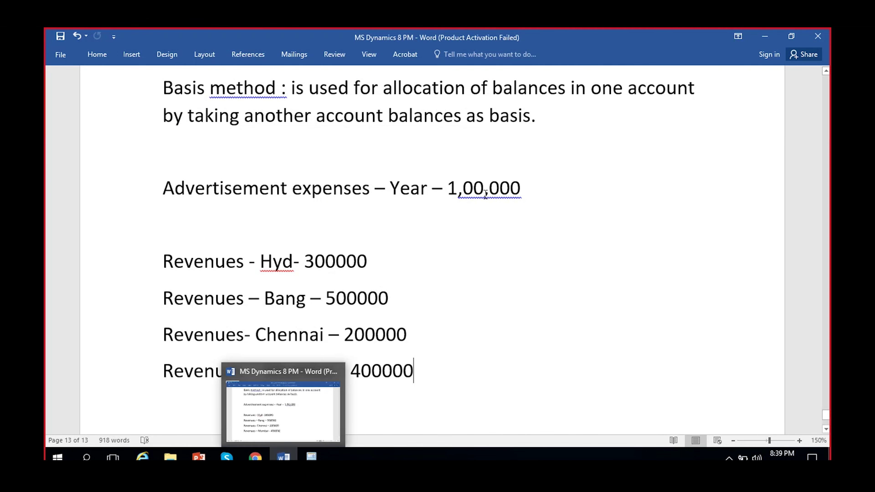
{"action": "key", "text": "alt+Tab"}
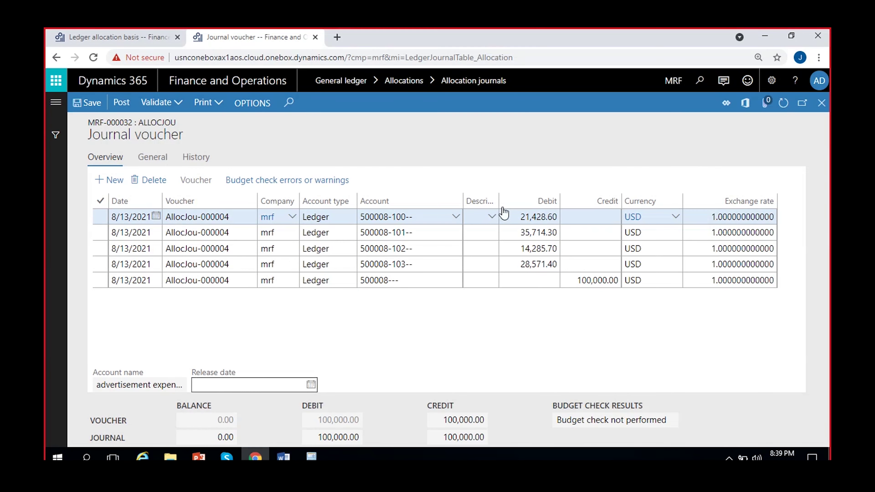
- Post allocation journal MRF-000032
{"action": "left_click", "coordinate": [123, 102]}
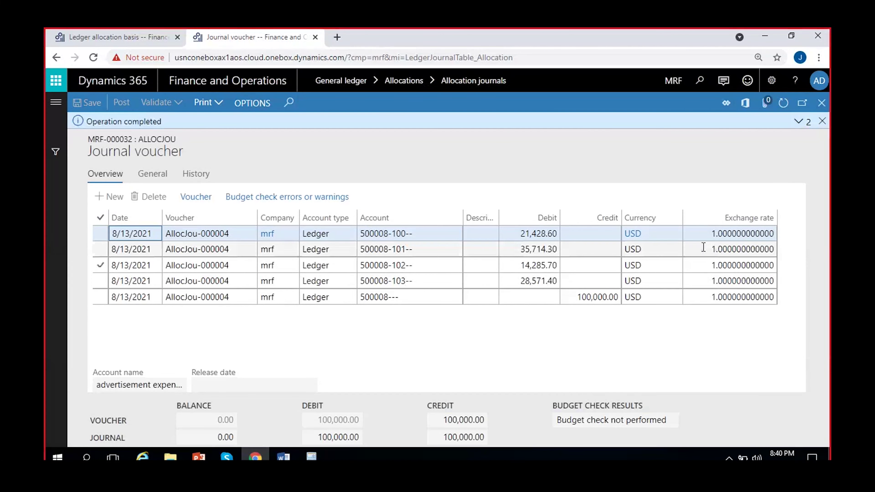
{"action": "left_click", "coordinate": [823, 121]}
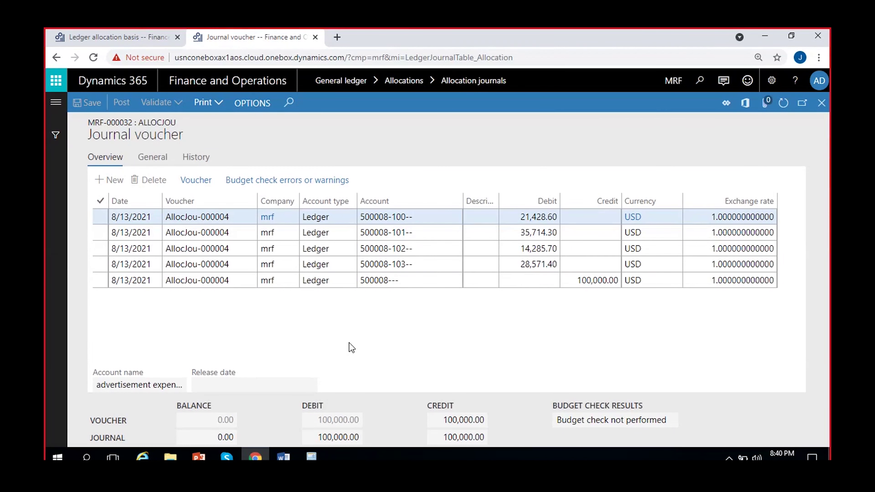
- Switch to the Word notes and review the Basis method definition with its advertisement expense and city revenue example
{"action": "left_click", "coordinate": [283, 457]}
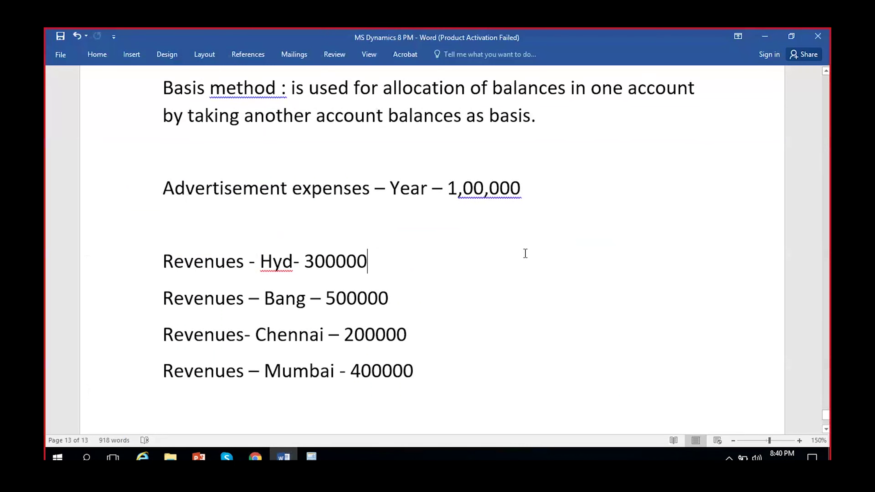
{"action": "scroll", "coordinate": [524, 253], "scroll_direction": "up", "scroll_amount": 2}
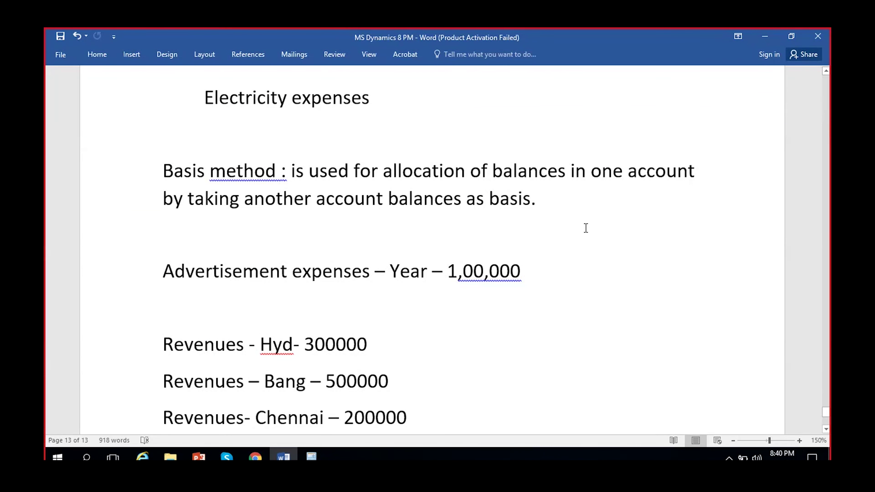
{"action": "scroll", "coordinate": [579, 230], "scroll_direction": "down", "scroll_amount": 2}
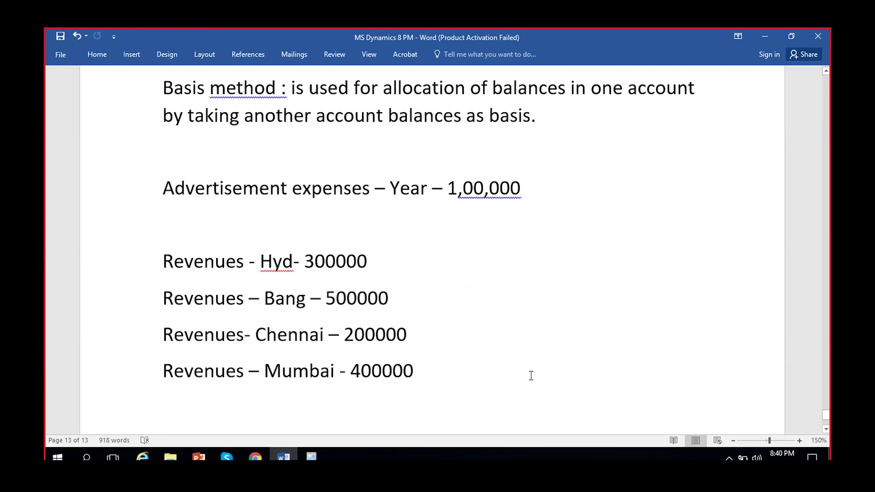